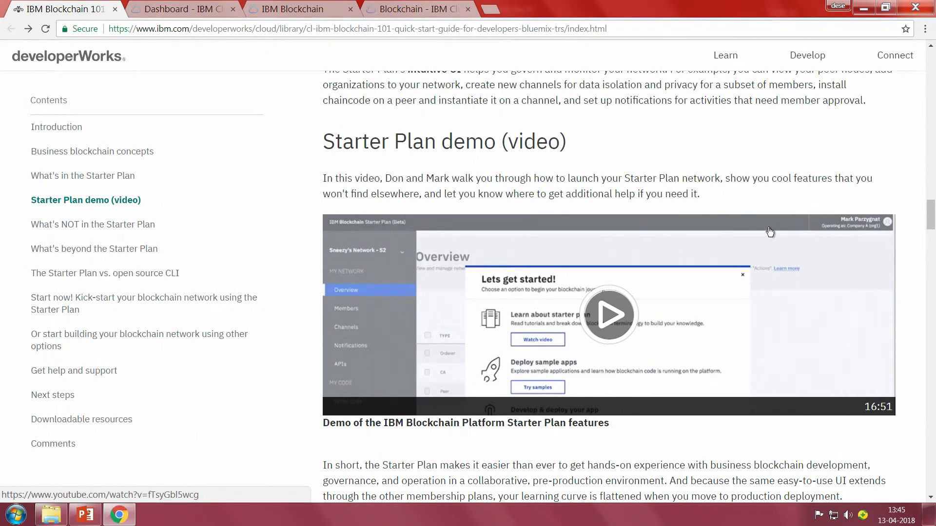
Read the article's sections on the Starter Plan's limits, the Enterprise plan, and how to start a blockchain network.
{"action": "scroll", "coordinate": [768, 230], "scroll_direction": "down", "scroll_amount": 10}
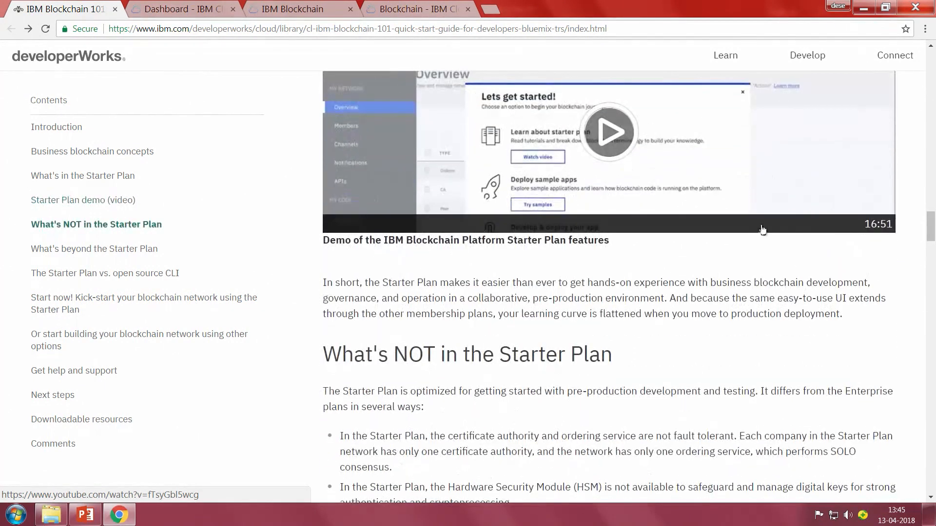
{"action": "scroll", "coordinate": [755, 244], "scroll_direction": "up", "scroll_amount": 4}
{"action": "scroll", "coordinate": [753, 239], "scroll_direction": "down", "scroll_amount": 2}
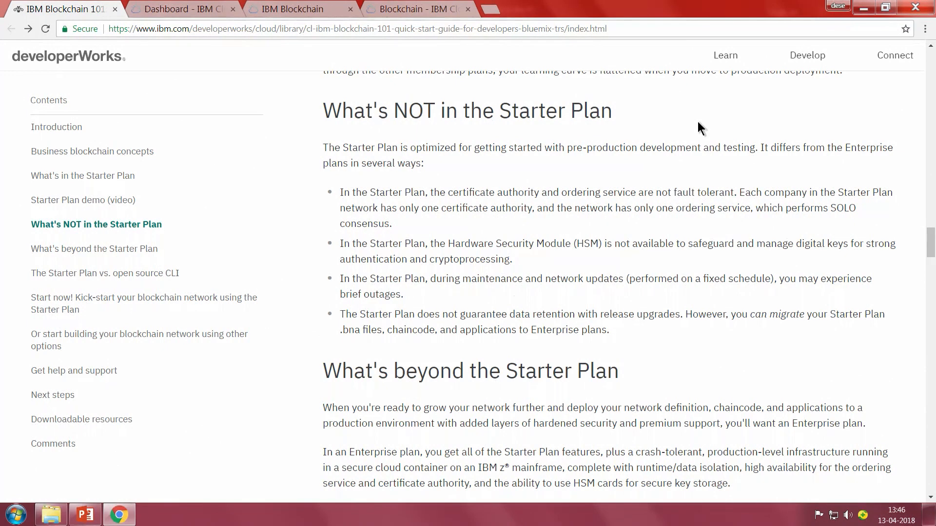
{"action": "scroll", "coordinate": [700, 117], "scroll_direction": "down", "scroll_amount": 15}
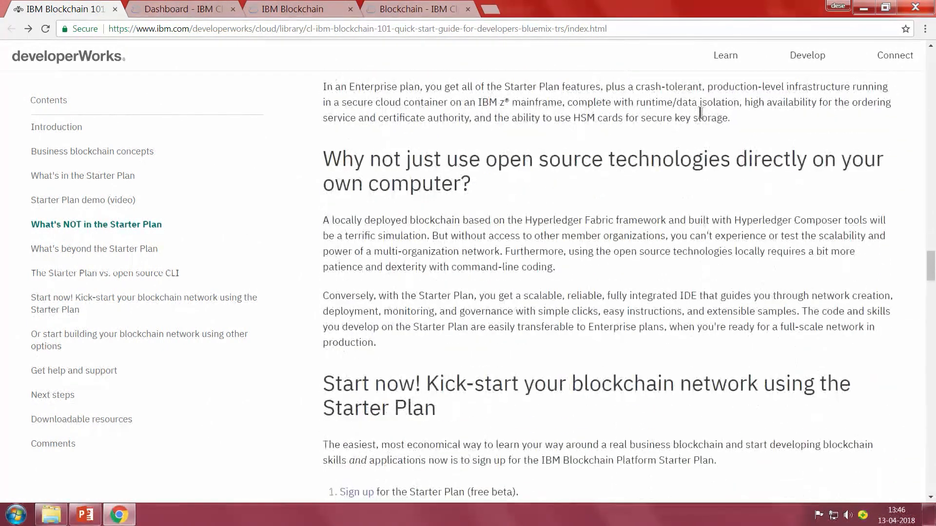
{"action": "scroll", "coordinate": [700, 112], "scroll_direction": "down", "scroll_amount": 5}
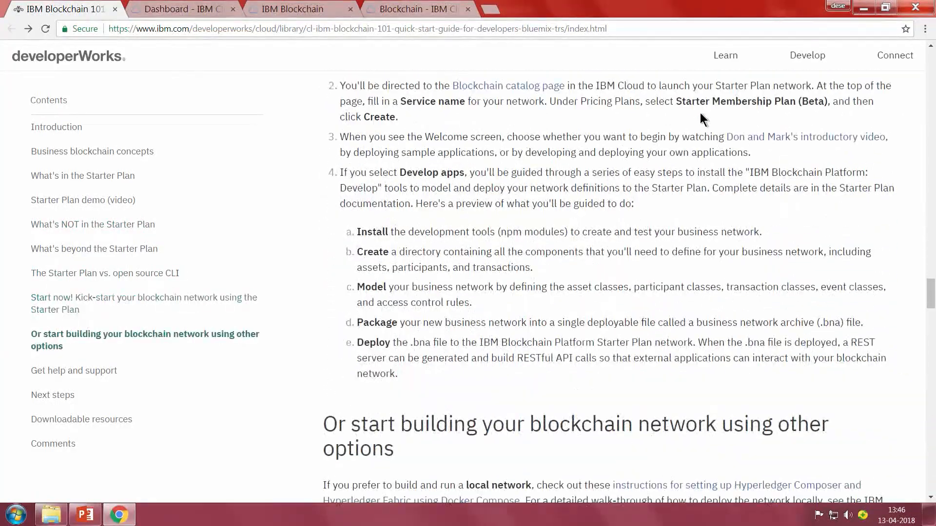
{"action": "scroll", "coordinate": [699, 113], "scroll_direction": "up", "scroll_amount": 15}
{"action": "scroll", "coordinate": [704, 116], "scroll_direction": "up", "scroll_amount": 15}
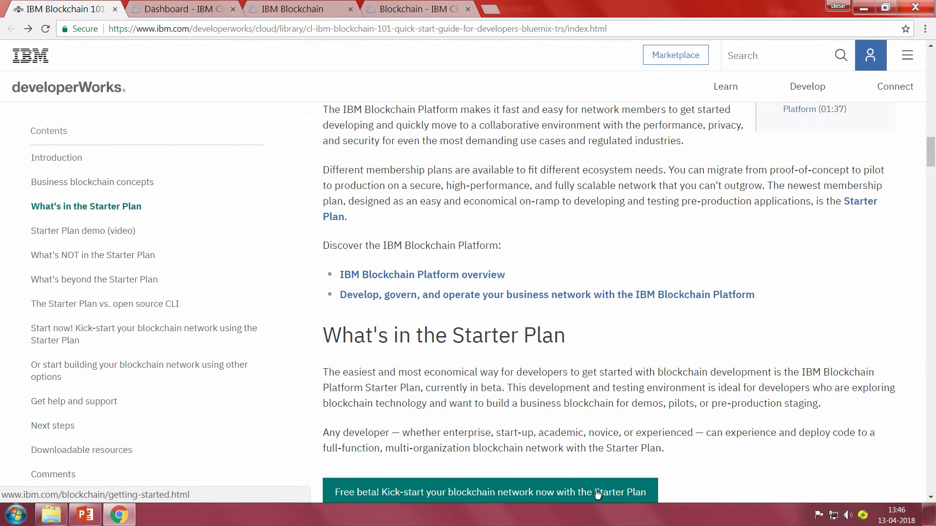
Look over the open IBM Cloud dashboard, Blockchain Platform overview and Blockchain service pages, and return to the article.
{"action": "left_click", "coordinate": [200, 8]}
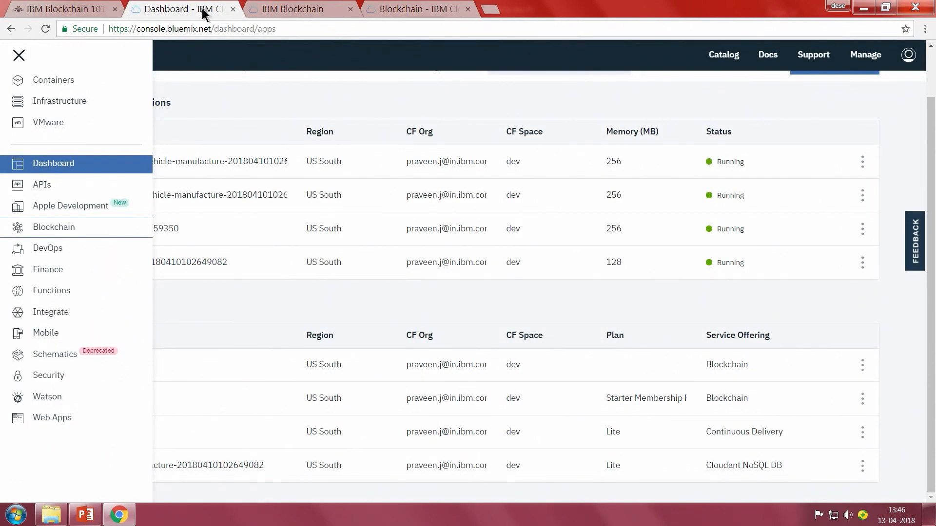
{"action": "left_click", "coordinate": [263, 8]}
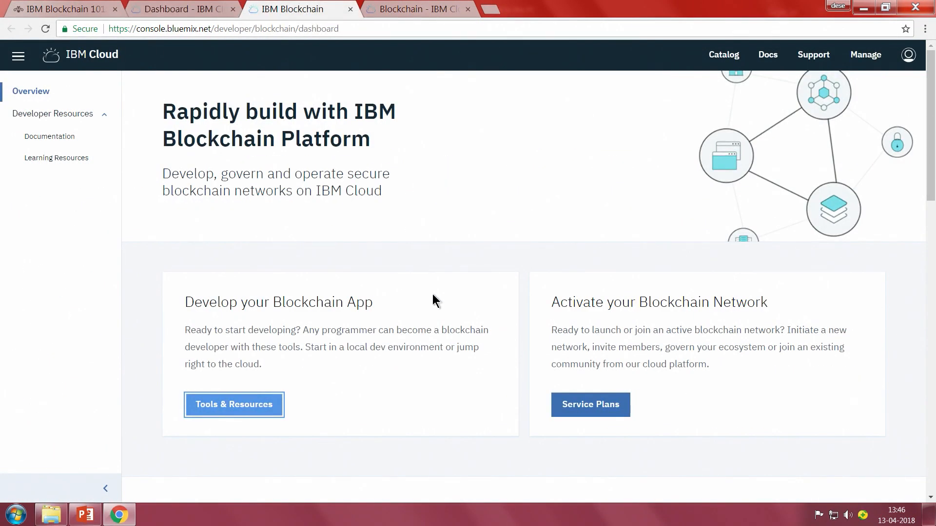
{"action": "scroll", "coordinate": [434, 285], "scroll_direction": "down", "scroll_amount": 1}
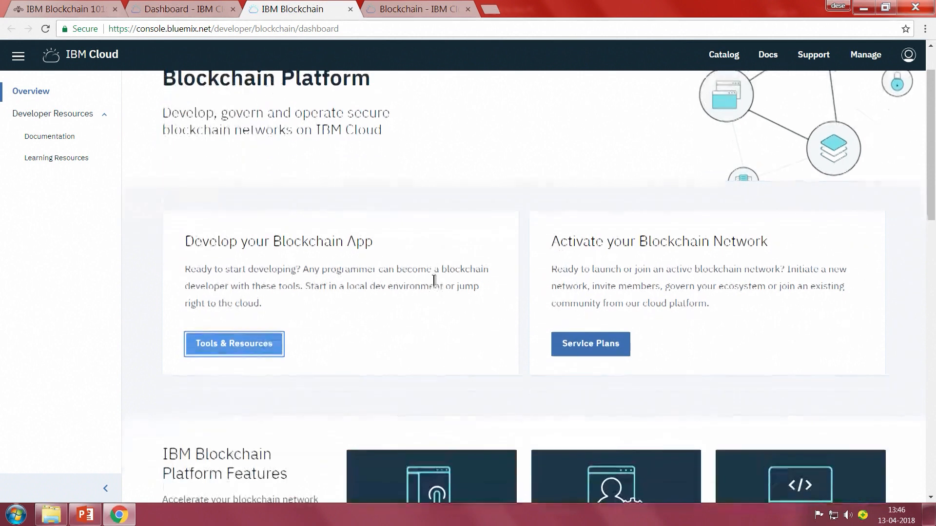
{"action": "left_click", "coordinate": [420, 8]}
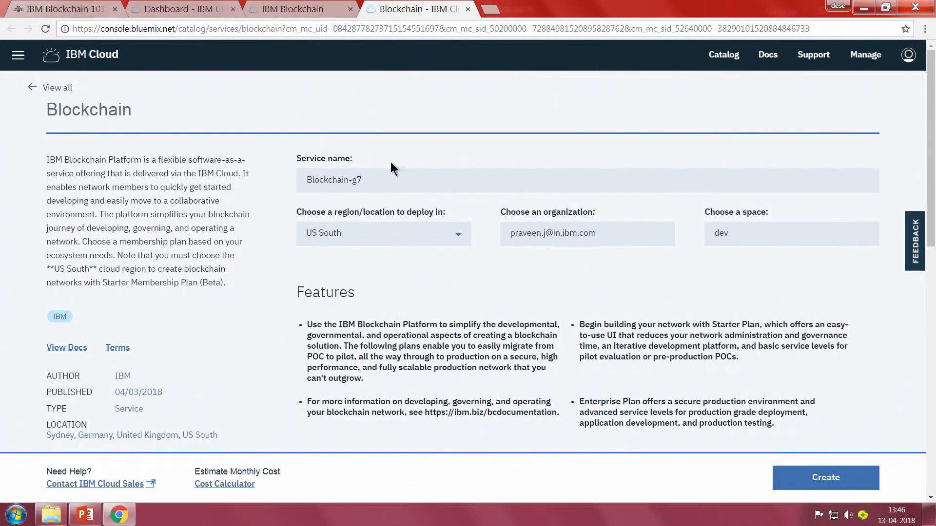
{"action": "left_click", "coordinate": [139, 13]}
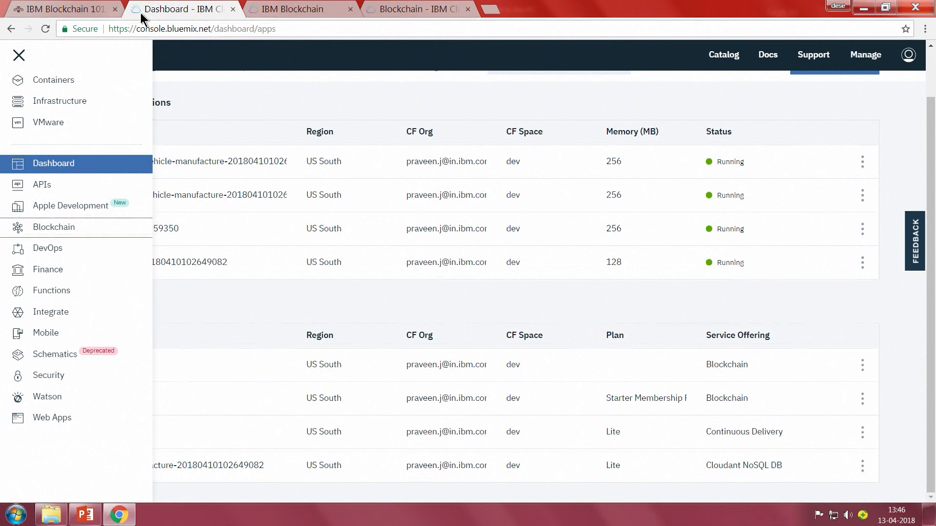
{"action": "left_click", "coordinate": [93, 8]}
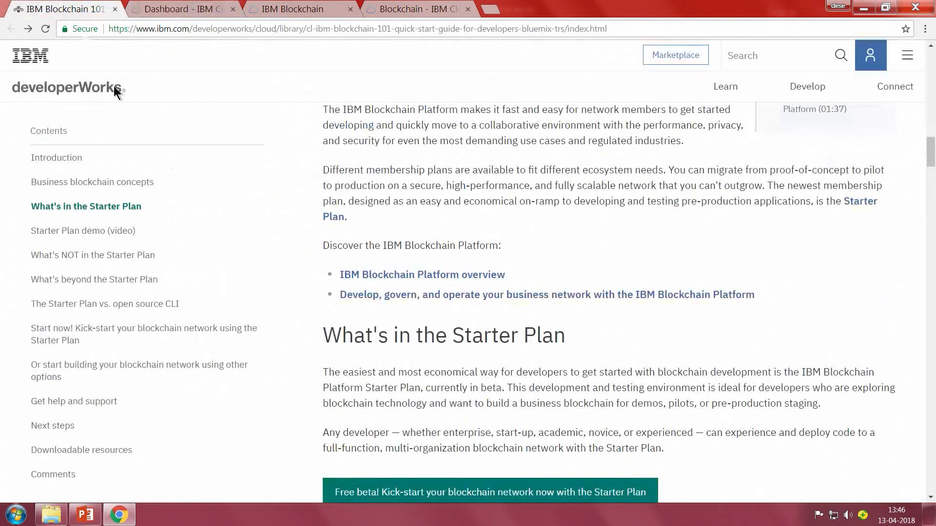
Open the article's Starter Plan kick-start page separately and follow its Starter Plan sign-up link to the Blockchain service page.
{"action": "middle_click", "coordinate": [461, 493]}
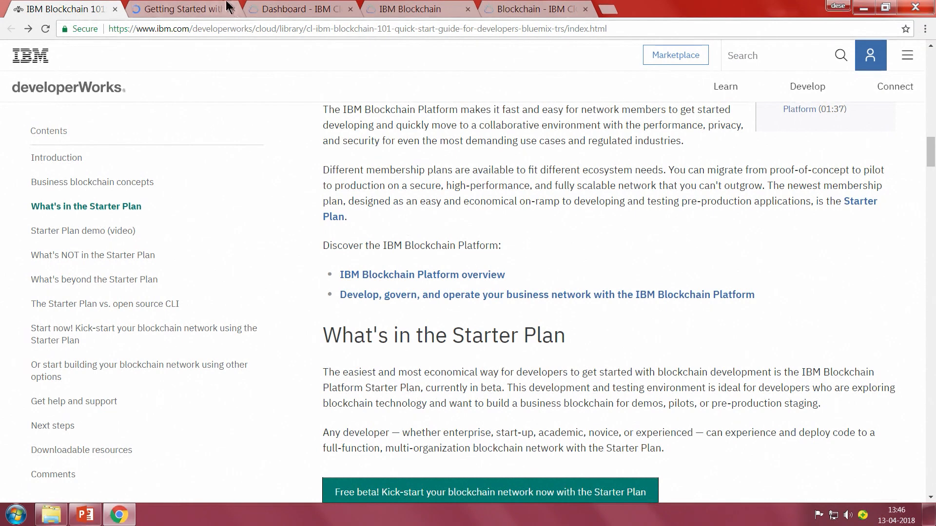
{"action": "left_click", "coordinate": [220, 7]}
{"action": "scroll", "coordinate": [287, 157], "scroll_direction": "down", "scroll_amount": 9}
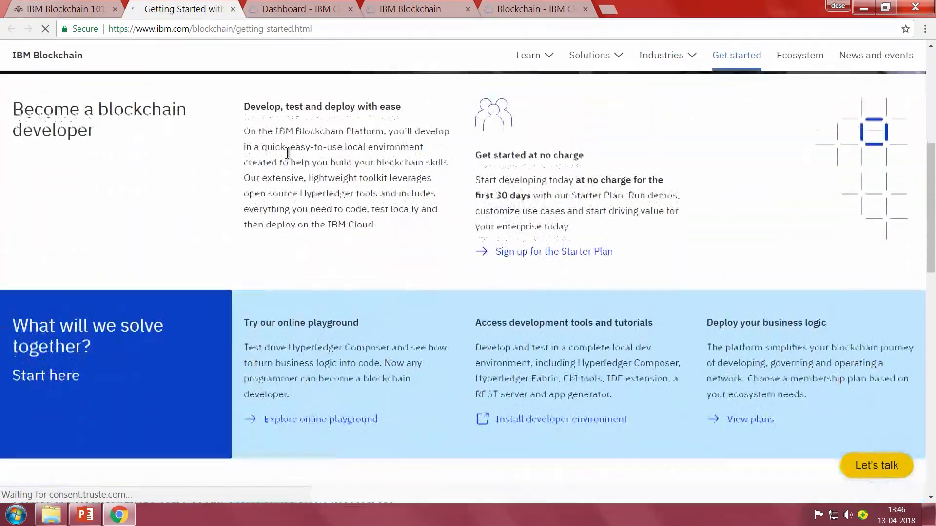
{"action": "scroll", "coordinate": [288, 157], "scroll_direction": "up", "scroll_amount": 3}
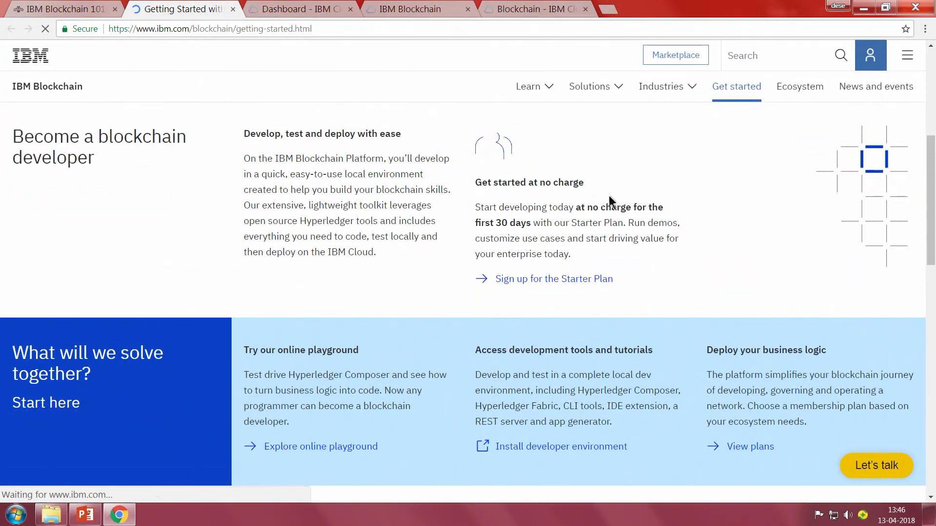
{"action": "left_click", "coordinate": [557, 281]}
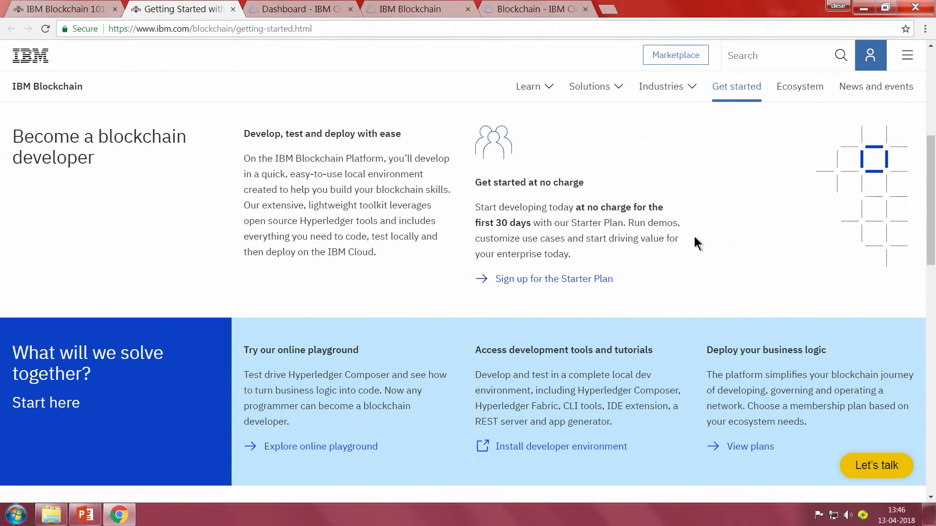
{"action": "left_click", "coordinate": [597, 280]}
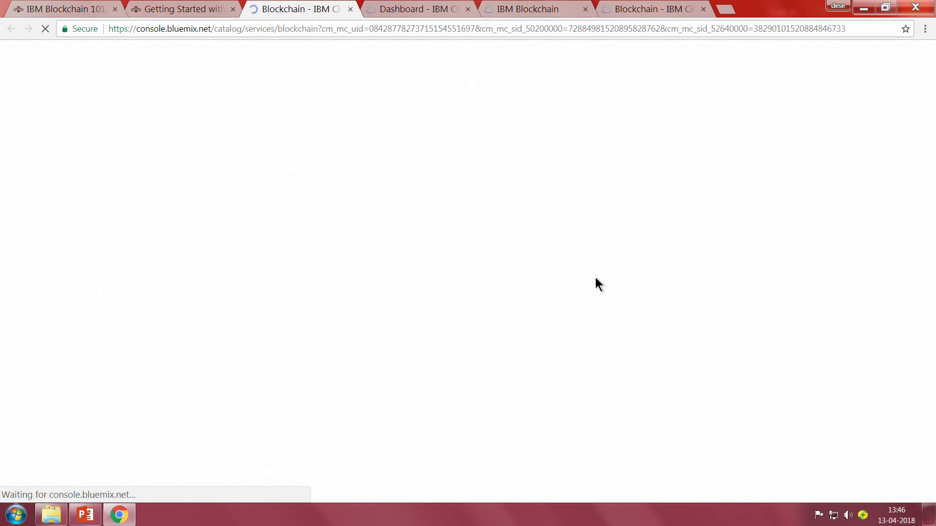
{"action": "scroll", "coordinate": [603, 271], "scroll_direction": "down", "scroll_amount": 3}
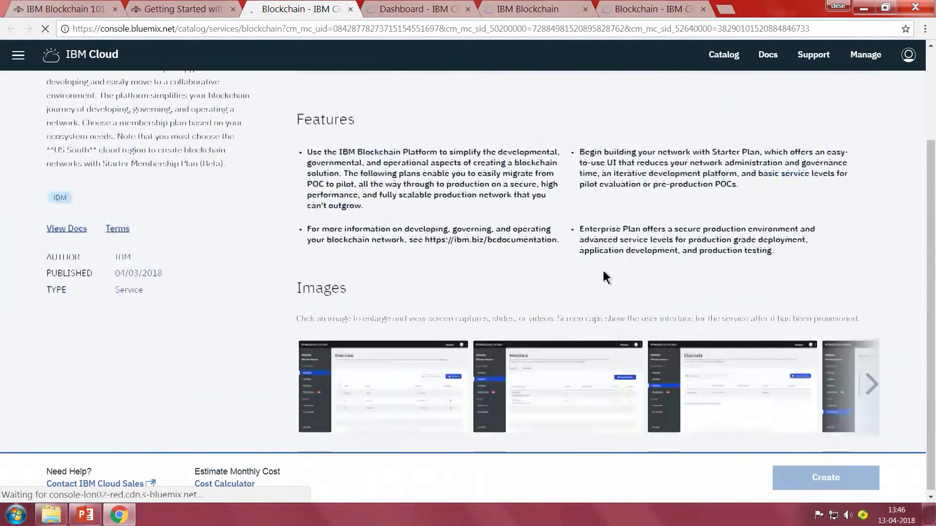
Close the newly opened service and getting-started pages, and return to the previously loaded Blockchain service creation page.
{"action": "left_click", "coordinate": [351, 10]}
{"action": "scroll", "coordinate": [422, 234], "scroll_direction": "up", "scroll_amount": 4}
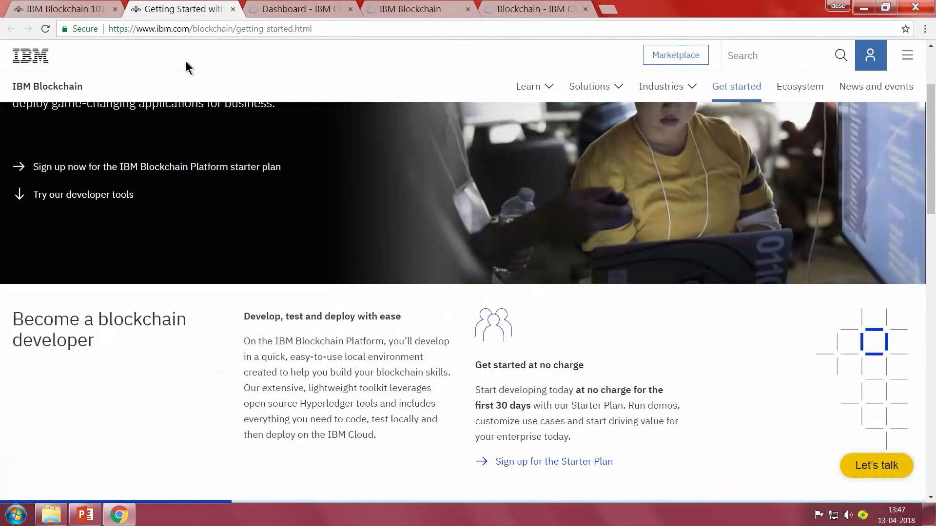
{"action": "left_click", "coordinate": [234, 9]}
{"action": "left_click", "coordinate": [299, 8]}
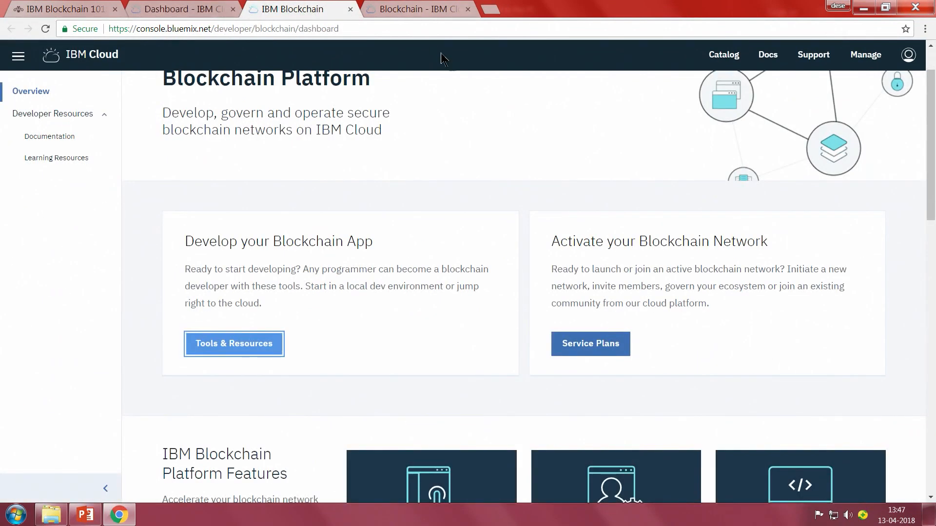
{"action": "left_click", "coordinate": [412, 10]}
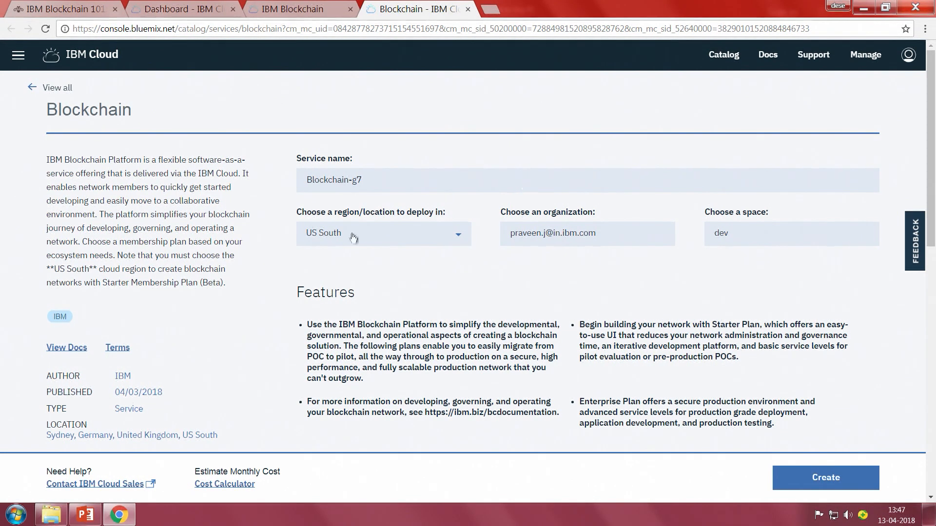
Review the Starter and Enterprise membership plans and the regions offered for deploying the Blockchain service.
{"action": "scroll", "coordinate": [648, 330], "scroll_direction": "down", "scroll_amount": 9}
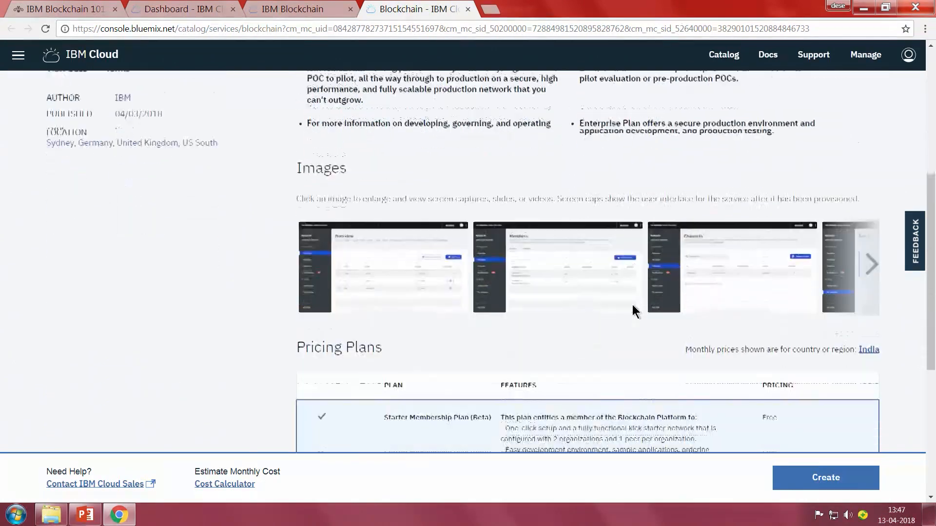
{"action": "scroll", "coordinate": [627, 286], "scroll_direction": "down", "scroll_amount": 2}
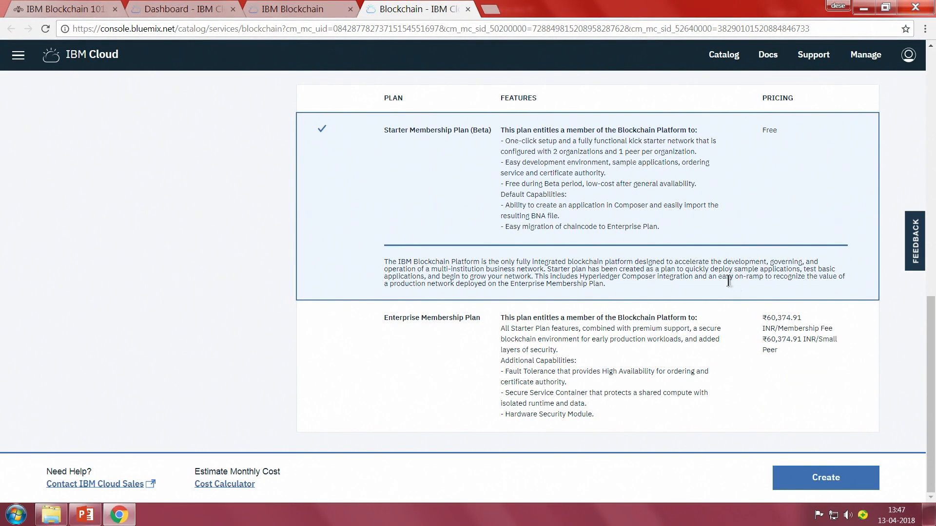
{"action": "scroll", "coordinate": [728, 281], "scroll_direction": "up", "scroll_amount": 1}
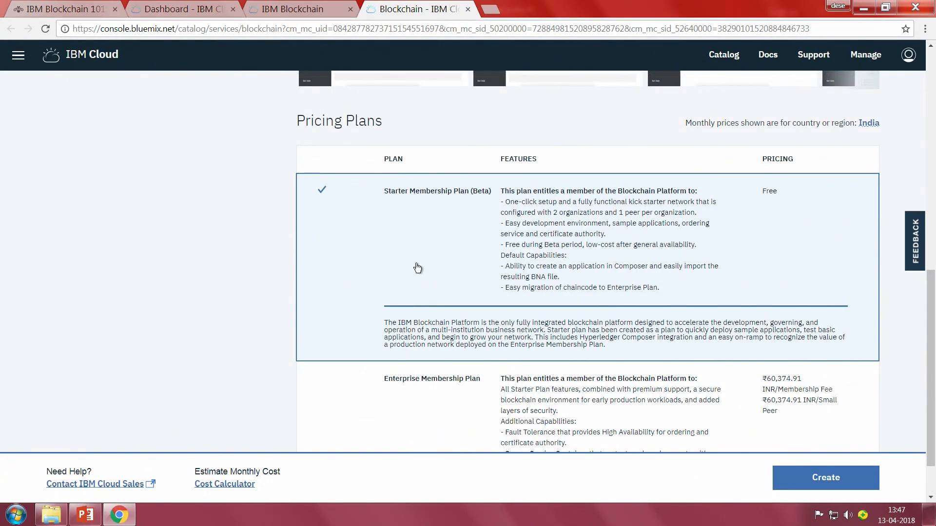
{"action": "scroll", "coordinate": [418, 268], "scroll_direction": "up", "scroll_amount": 8}
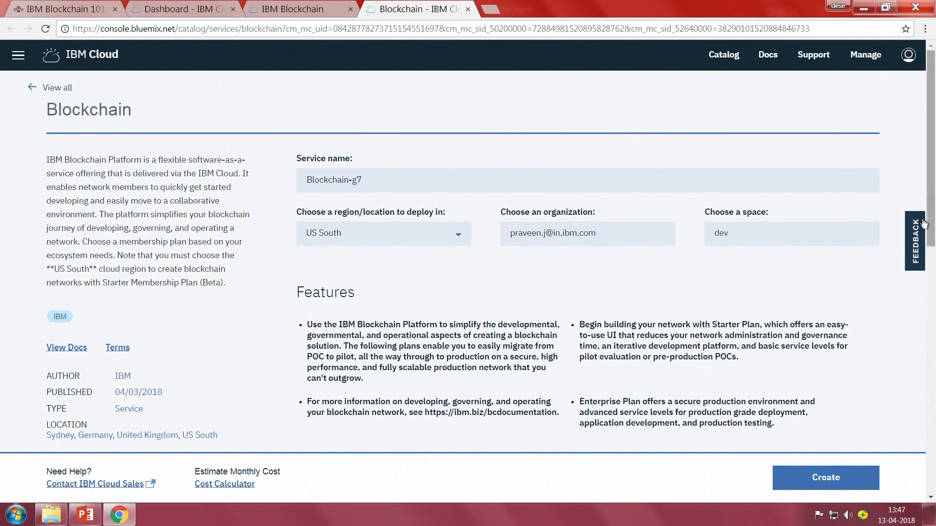
{"action": "left_click", "coordinate": [385, 237]}
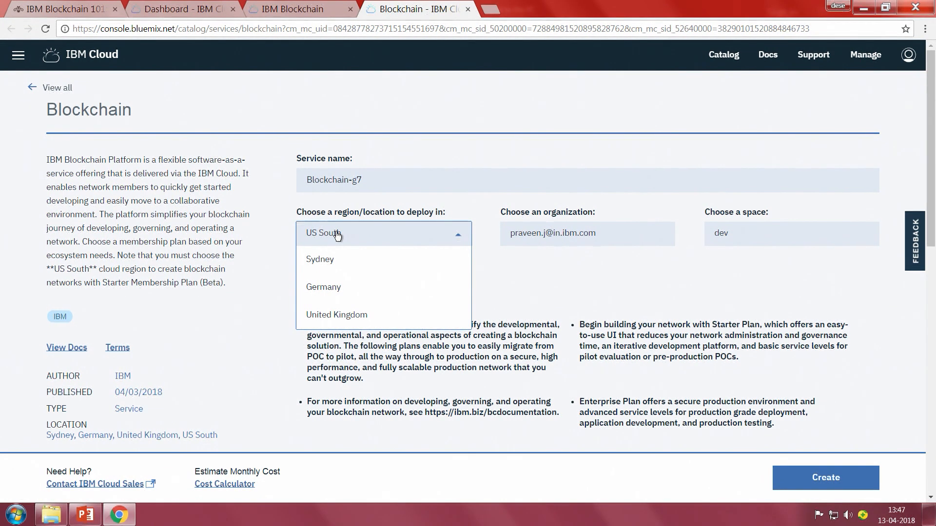
{"action": "left_click", "coordinate": [364, 239]}
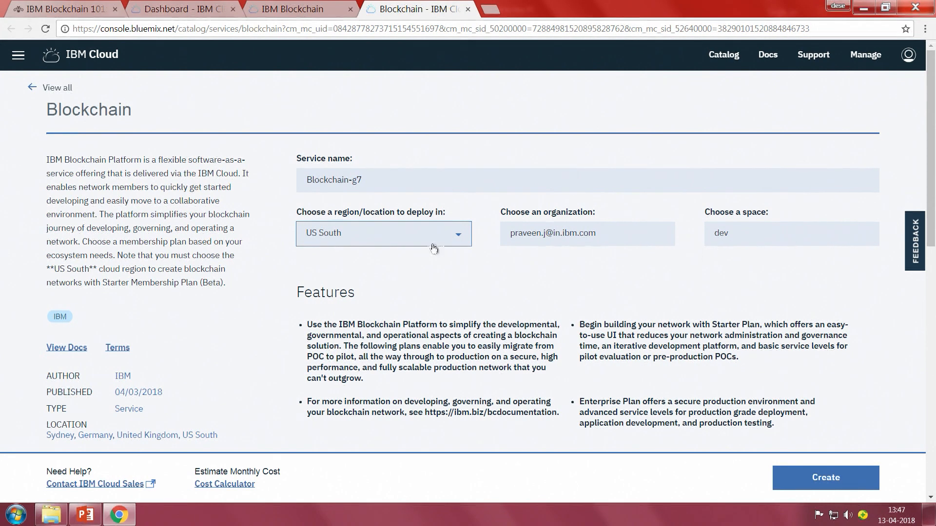
Change the Blockchain service name to Blockchain-StarterNetwork01.
{"action": "left_click", "coordinate": [393, 180]}
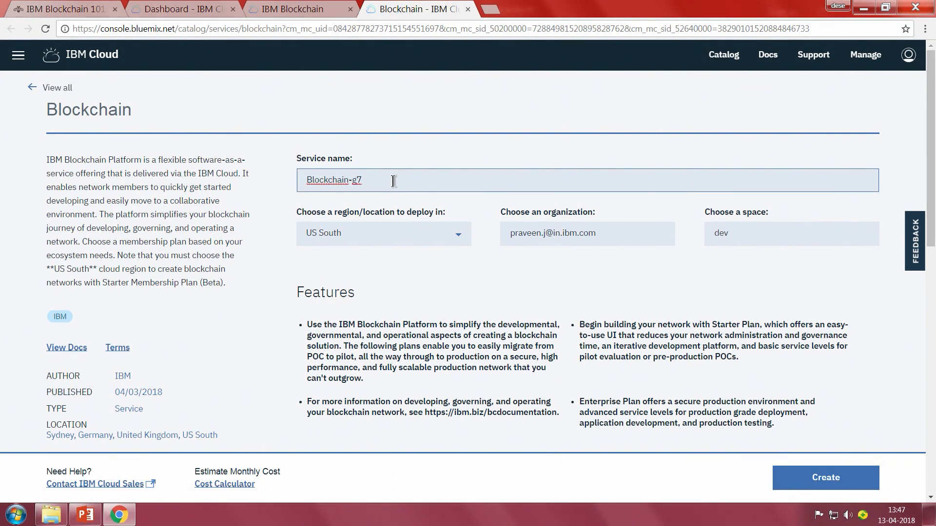
{"action": "key", "text": "BackSpace"}
{"action": "key", "text": "BackSpace"}
{"action": "type", "text": "StarterNetwork01"}
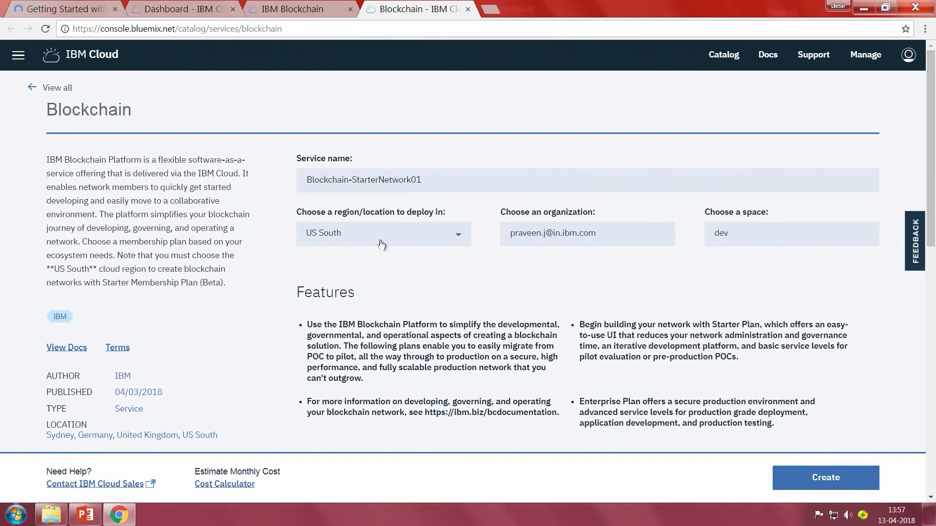
Create the Blockchain service with the Starter Membership Plan (Beta) in US South and launch its network console.
{"action": "scroll", "coordinate": [494, 298], "scroll_direction": "down", "scroll_amount": 2}
{"action": "scroll", "coordinate": [495, 297], "scroll_direction": "up", "scroll_amount": 2}
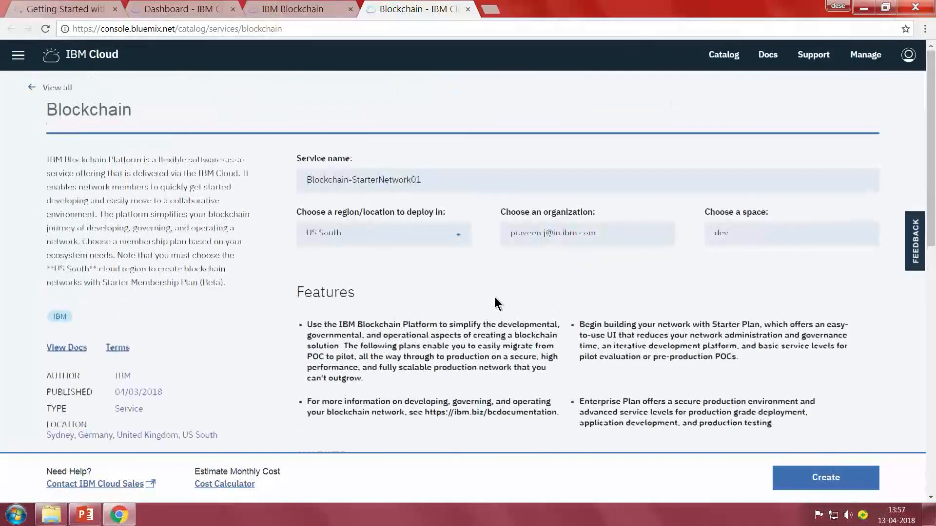
{"action": "scroll", "coordinate": [551, 304], "scroll_direction": "down", "scroll_amount": 5}
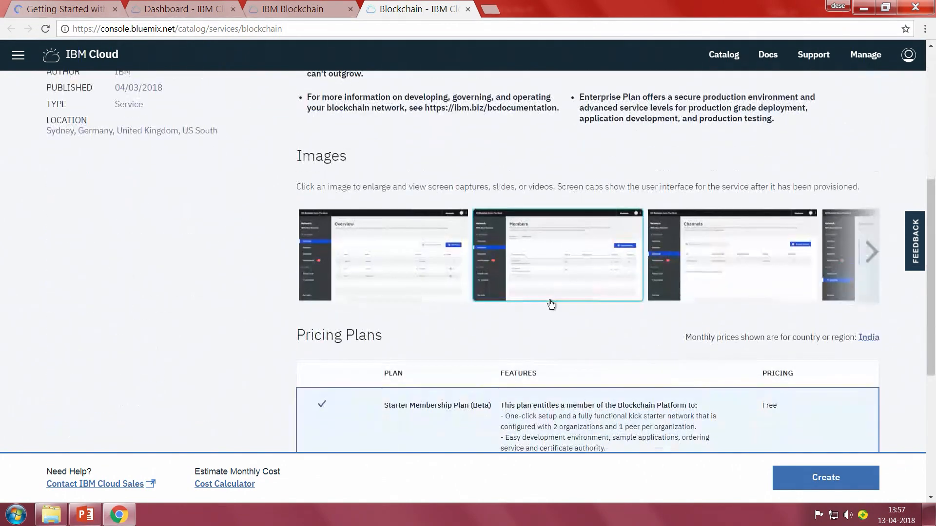
{"action": "scroll", "coordinate": [550, 305], "scroll_direction": "down", "scroll_amount": 5}
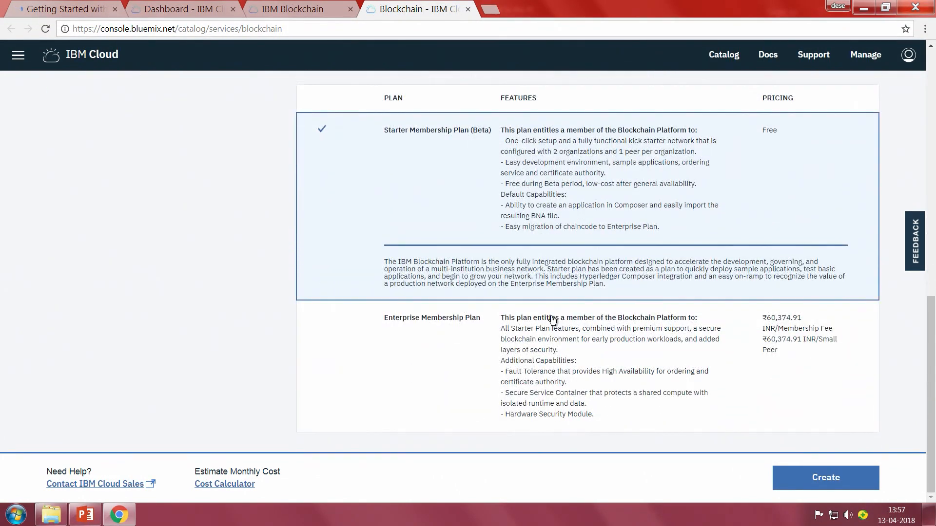
{"action": "left_click", "coordinate": [820, 479]}
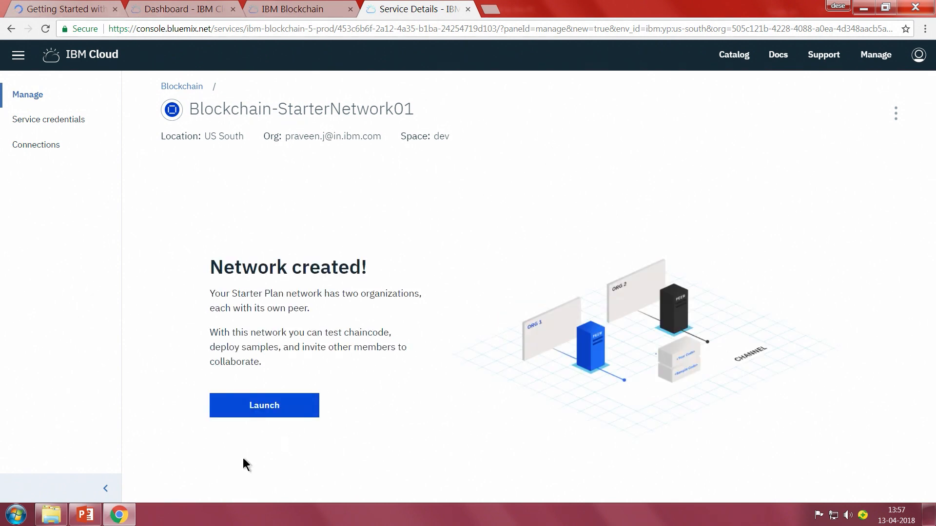
{"action": "left_click", "coordinate": [308, 404]}
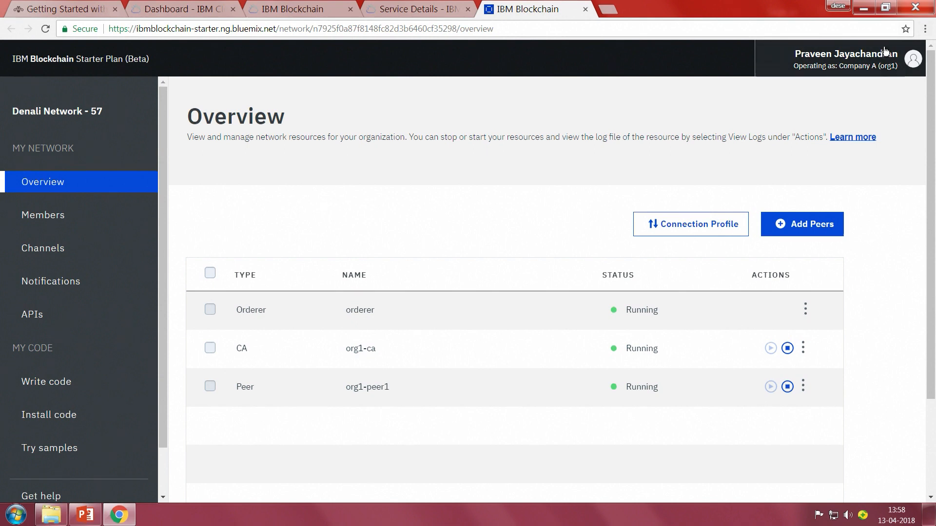
Switch the operating organization to Company B (org2) and check the list of organizations available for switching.
{"action": "left_click", "coordinate": [847, 64]}
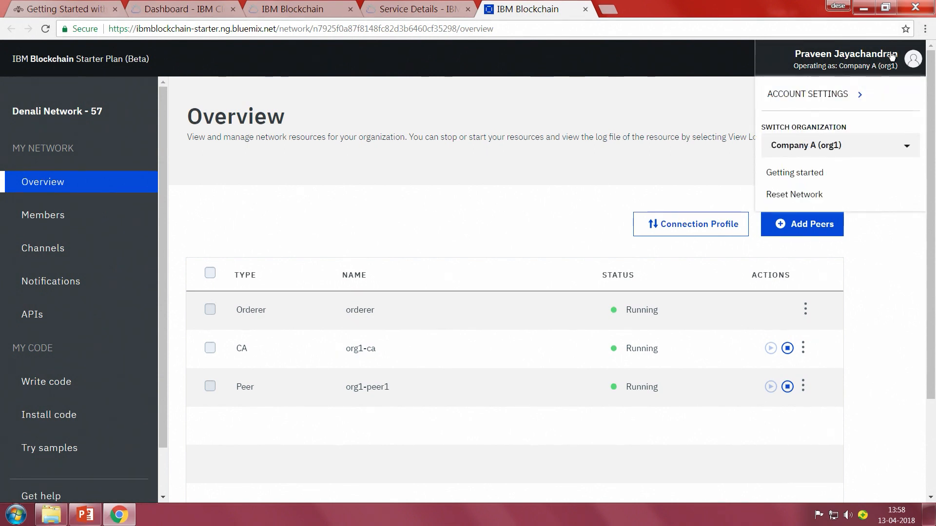
{"action": "left_click", "coordinate": [846, 150]}
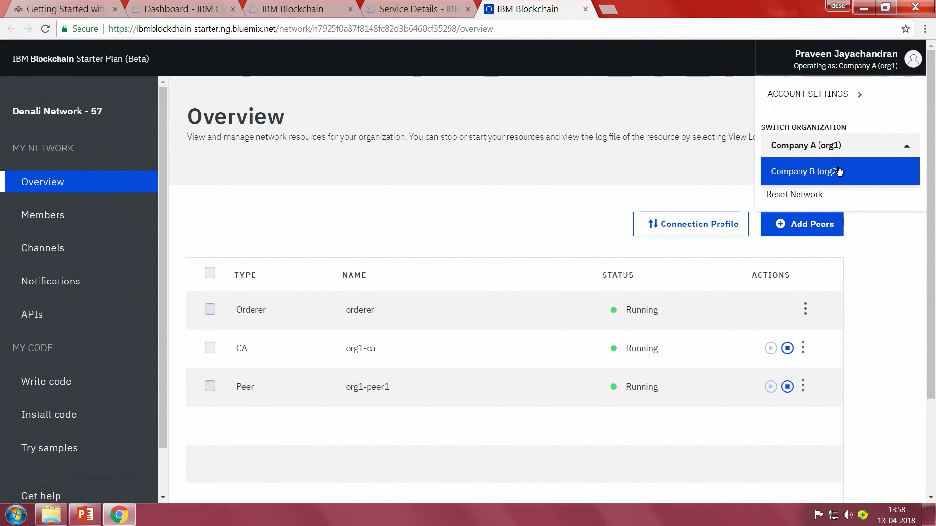
{"action": "left_click", "coordinate": [837, 169]}
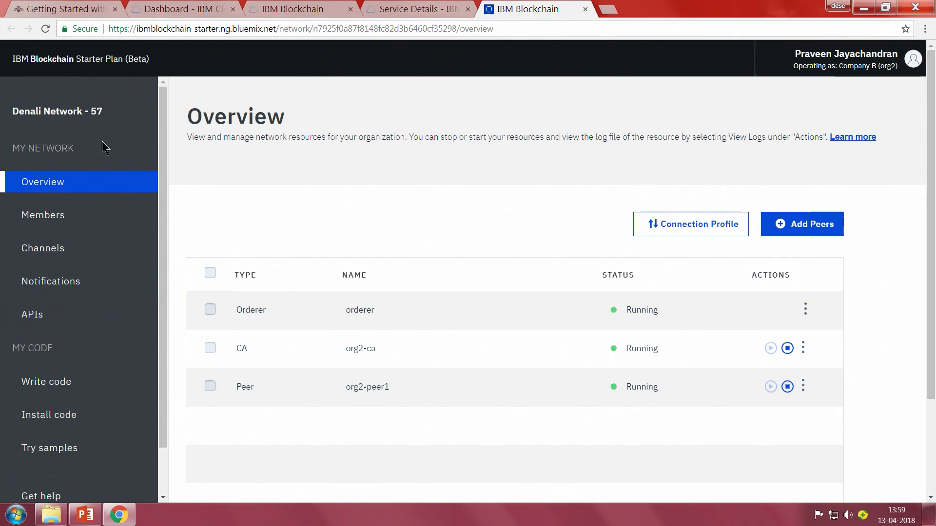
{"action": "left_click", "coordinate": [886, 51]}
{"action": "left_click", "coordinate": [906, 148]}
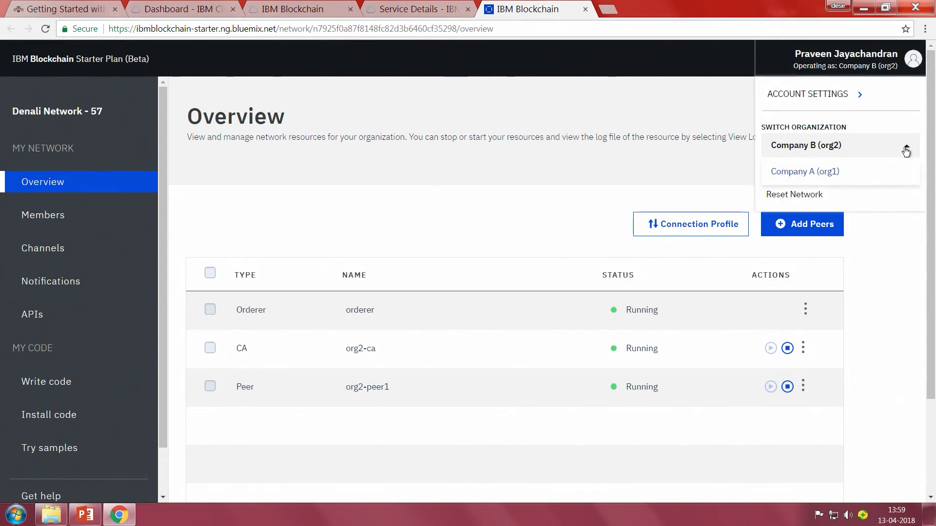
{"action": "left_click", "coordinate": [905, 148]}
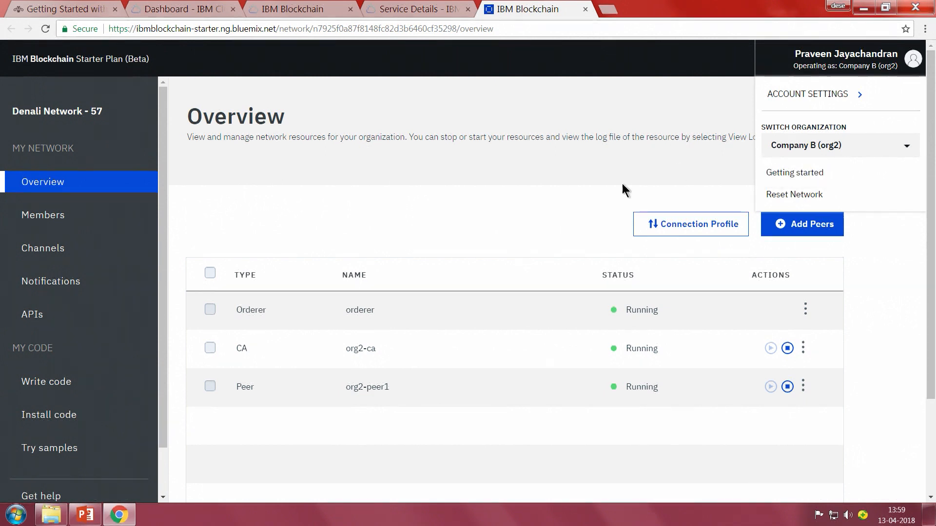
{"action": "left_click", "coordinate": [574, 197]}
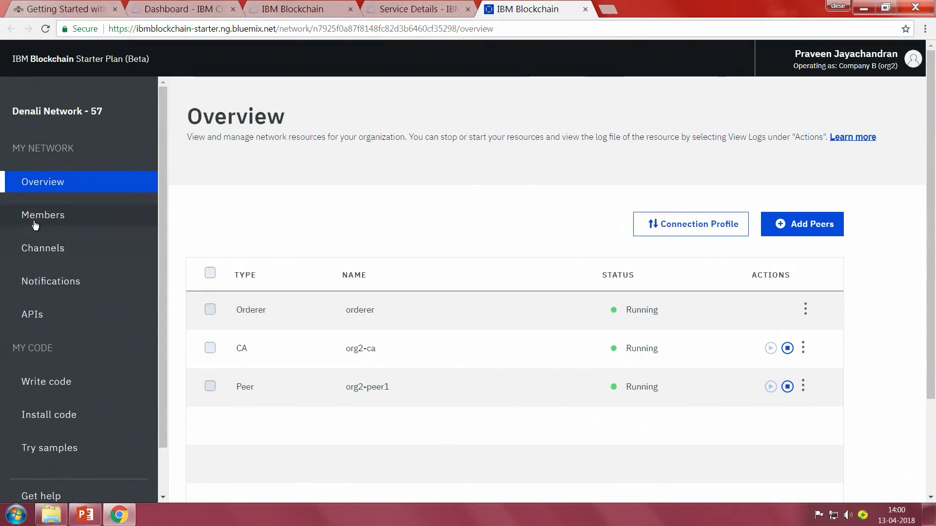
Open the form for adding a network member and examine the organization name and operator email fields for an invitation.
{"action": "left_click", "coordinate": [35, 224]}
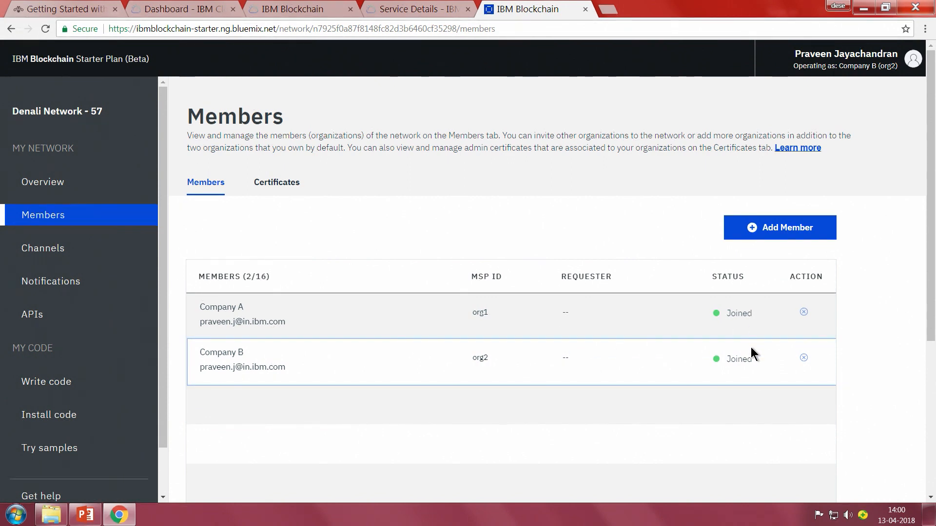
{"action": "left_click", "coordinate": [762, 229]}
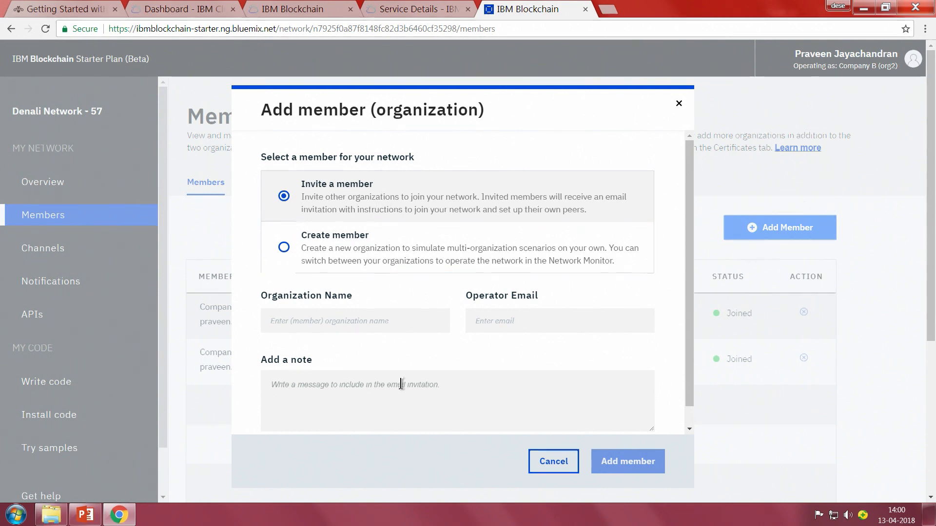
{"action": "left_click", "coordinate": [296, 330]}
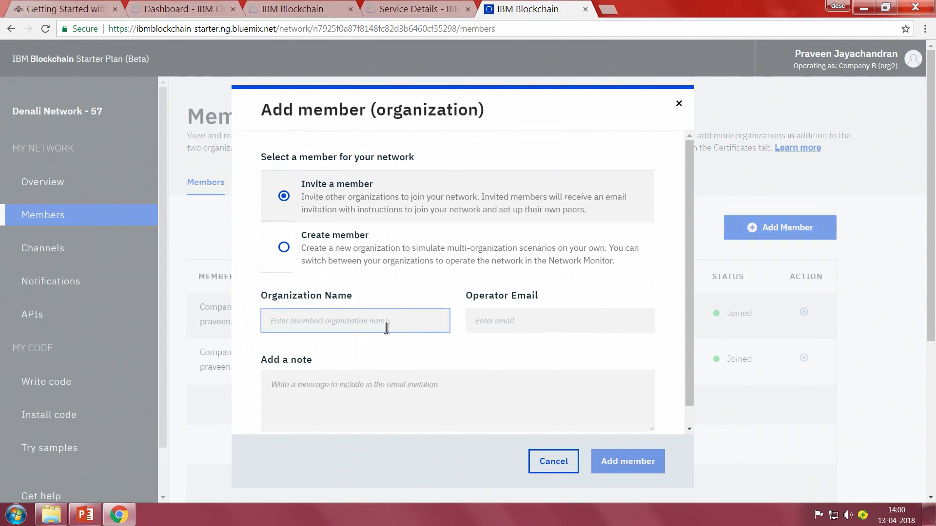
{"action": "left_click", "coordinate": [537, 320]}
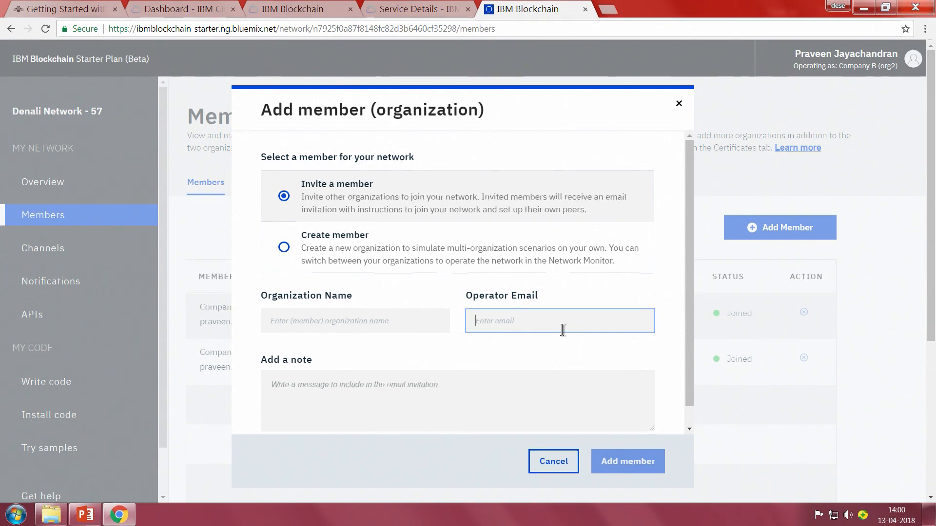
Create a new member organization named Company C with a peer quantity of 1.
{"action": "left_click", "coordinate": [284, 247]}
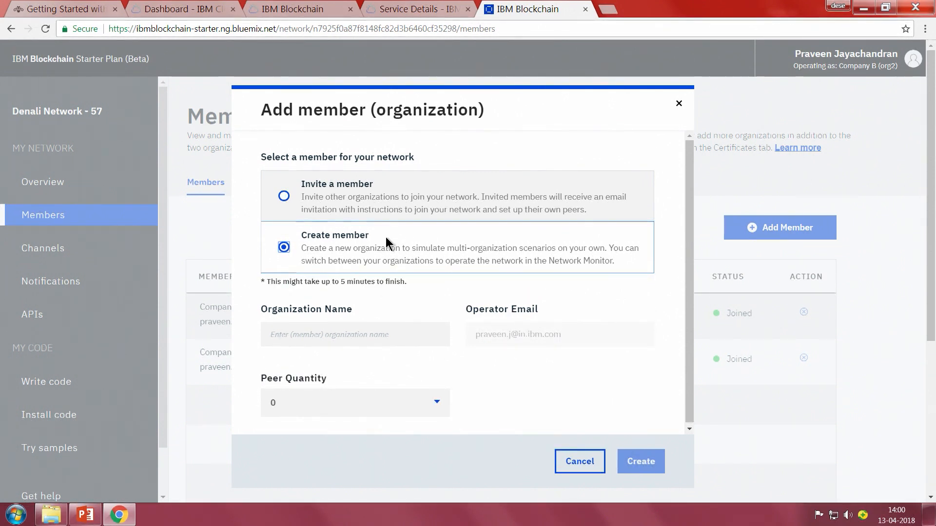
{"action": "left_click", "coordinate": [331, 336]}
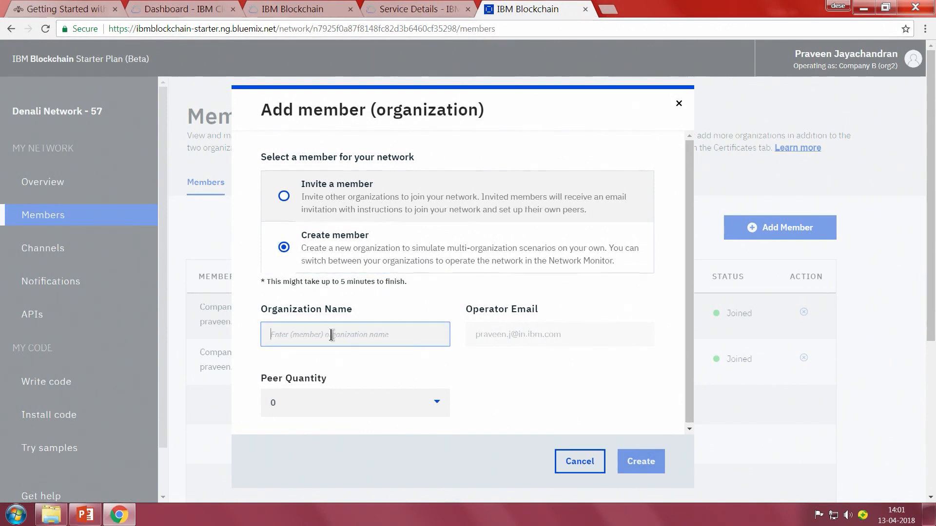
{"action": "type", "text": "Company C"}
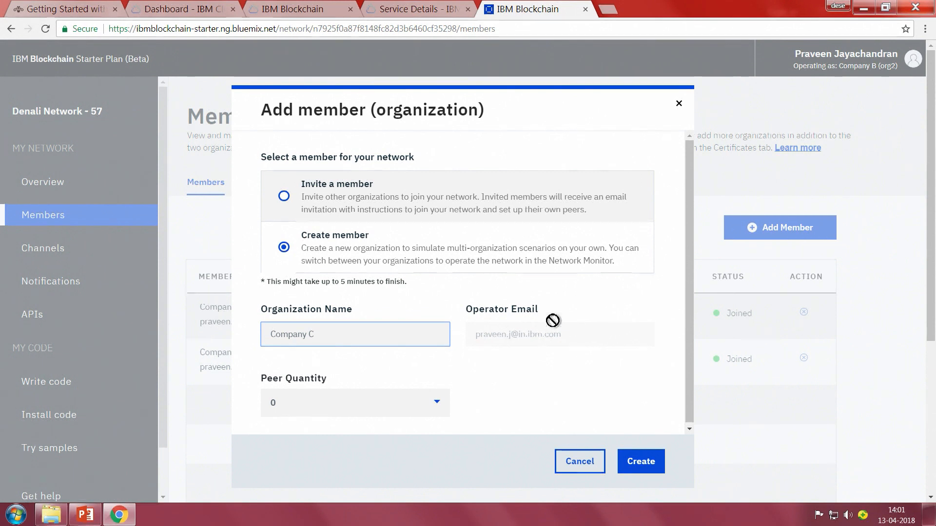
{"action": "left_click", "coordinate": [436, 403]}
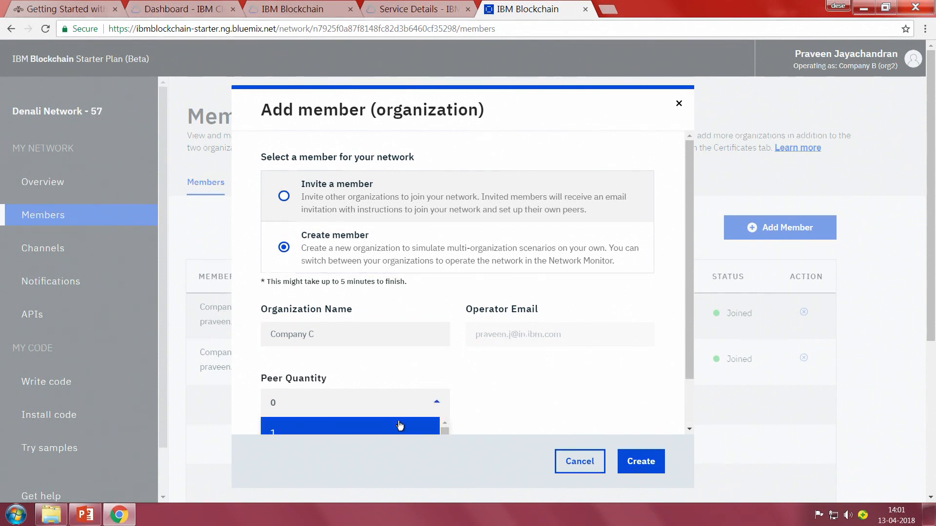
{"action": "left_click", "coordinate": [398, 423]}
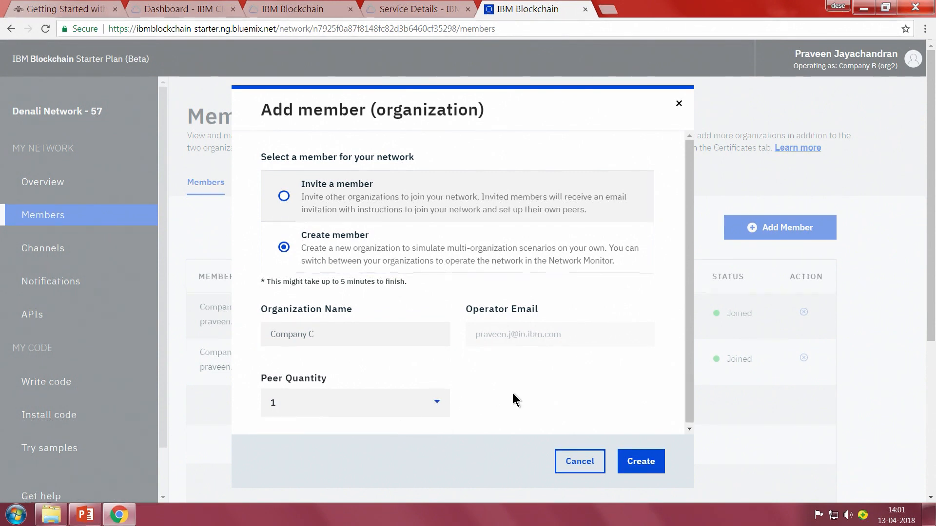
{"action": "left_click", "coordinate": [637, 458]}
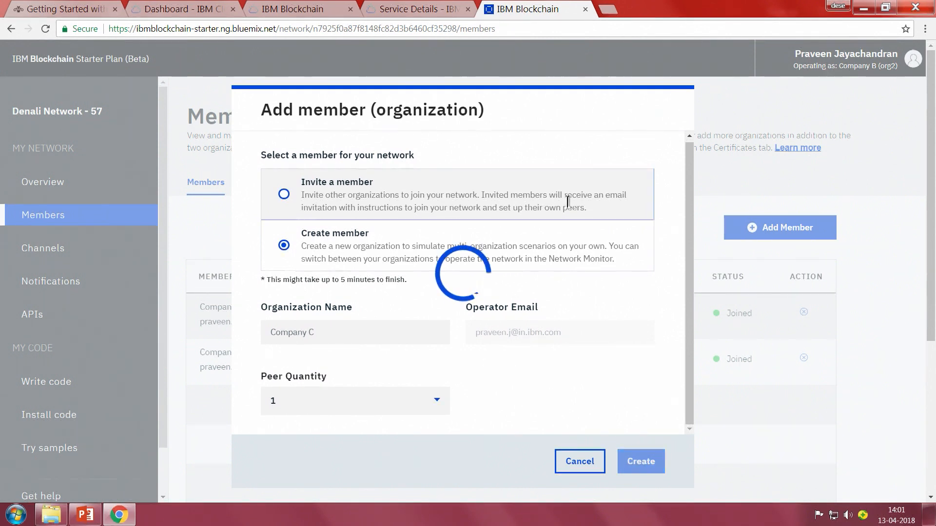
{"action": "scroll", "coordinate": [796, 228], "scroll_direction": "down", "scroll_amount": 1}
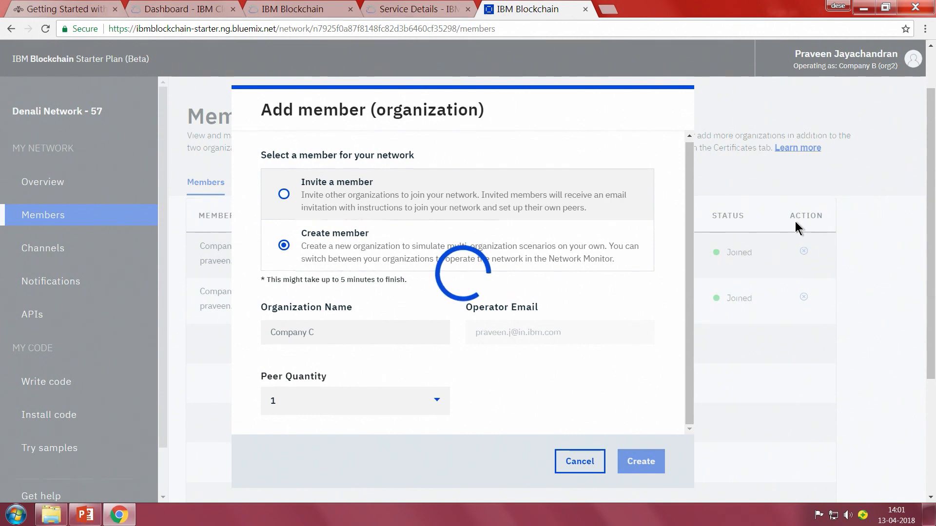
{"action": "scroll", "coordinate": [796, 225], "scroll_direction": "up", "scroll_amount": 1}
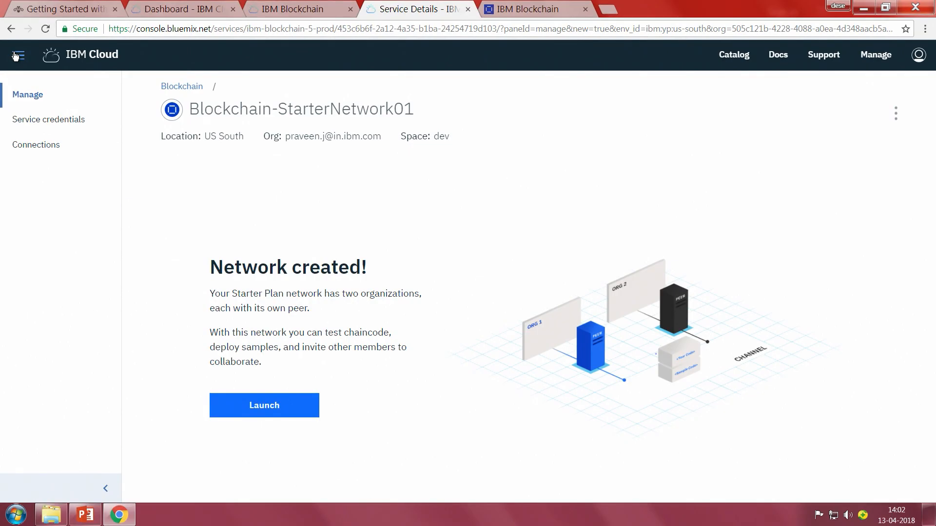
Return to the IBM Cloud dashboard and reload its list of Cloud Foundry services.
{"action": "left_click", "coordinate": [15, 56]}
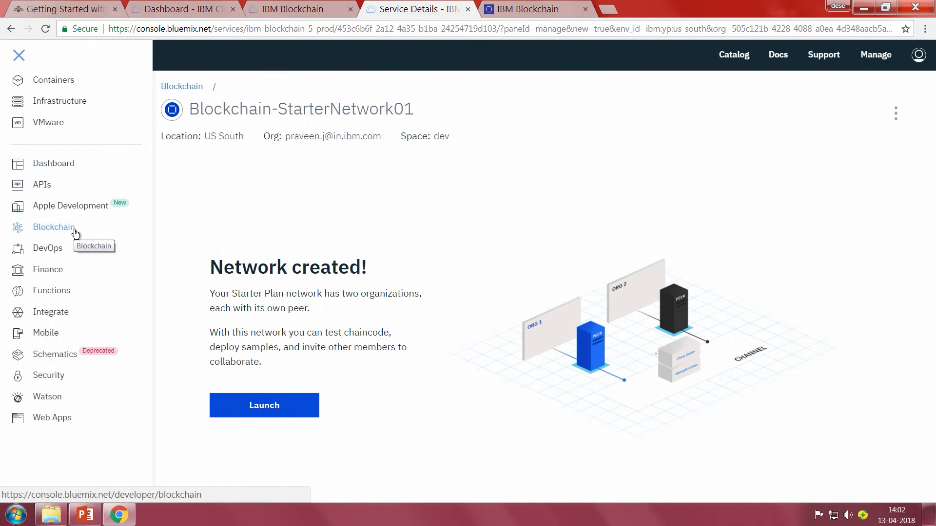
{"action": "left_click", "coordinate": [302, 9]}
{"action": "left_click", "coordinate": [225, 6]}
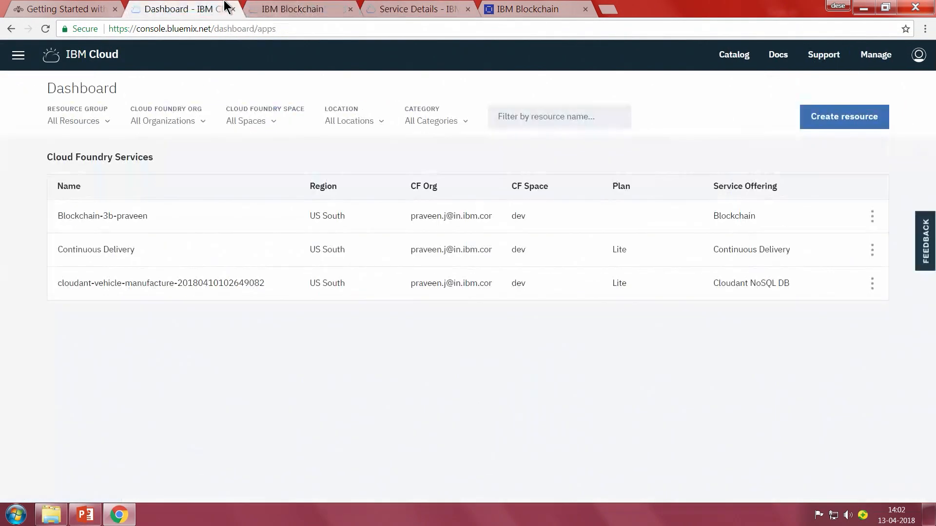
{"action": "left_click", "coordinate": [291, 27]}
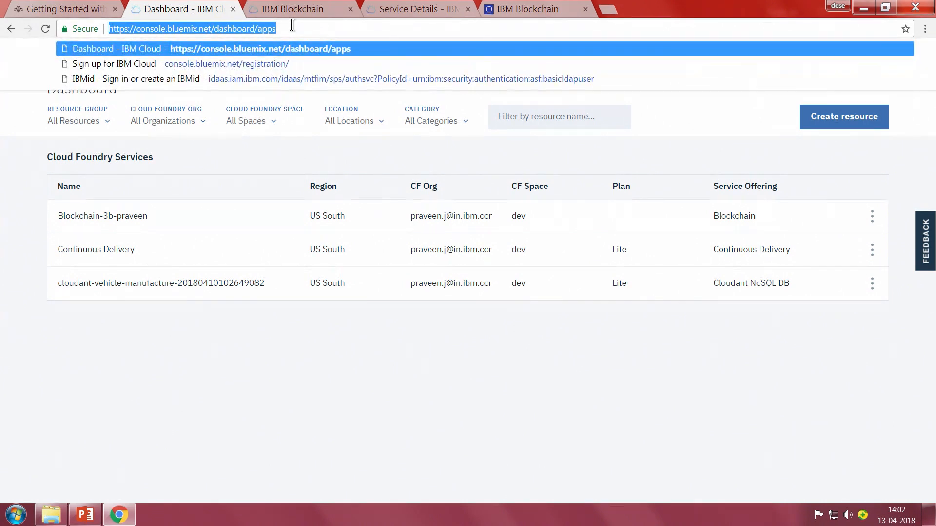
{"action": "left_click", "coordinate": [292, 26]}
{"action": "key", "text": "Return"}
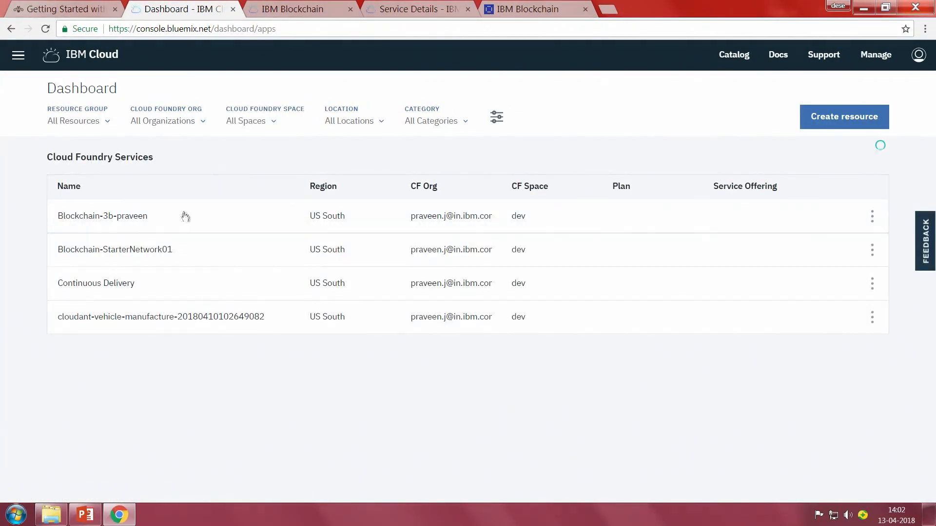
Enter the network monitor of the Blockchain-StarterNetwork01 service and view the network's member organizations.
{"action": "left_click", "coordinate": [140, 249]}
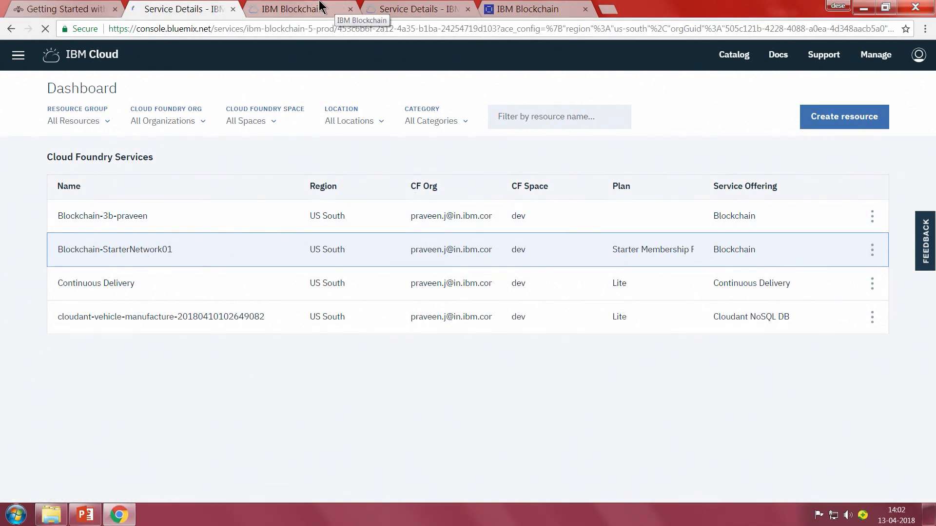
{"action": "left_click", "coordinate": [517, 14]}
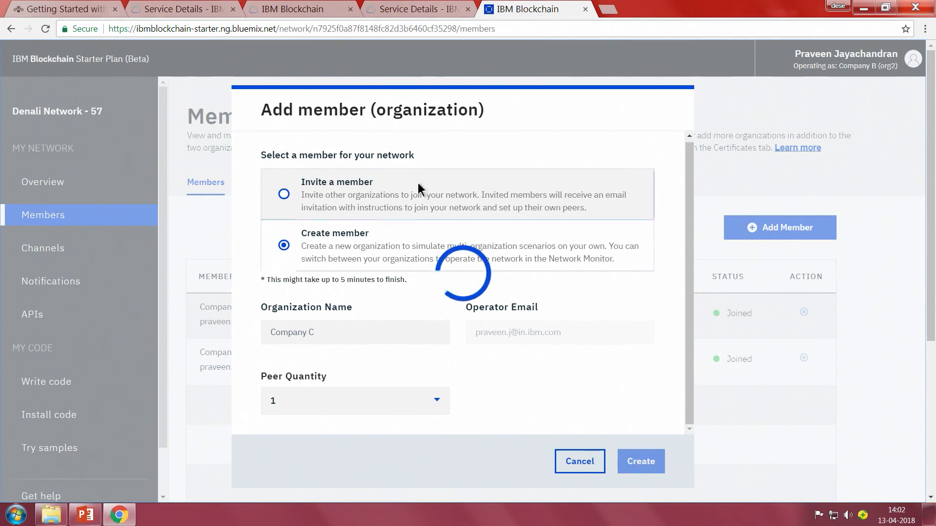
{"action": "left_click", "coordinate": [209, 8]}
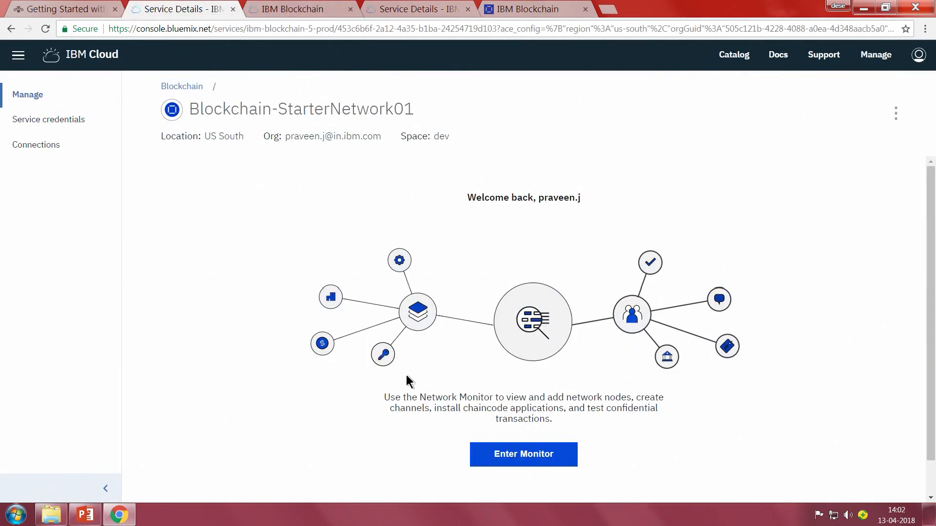
{"action": "left_click", "coordinate": [526, 462]}
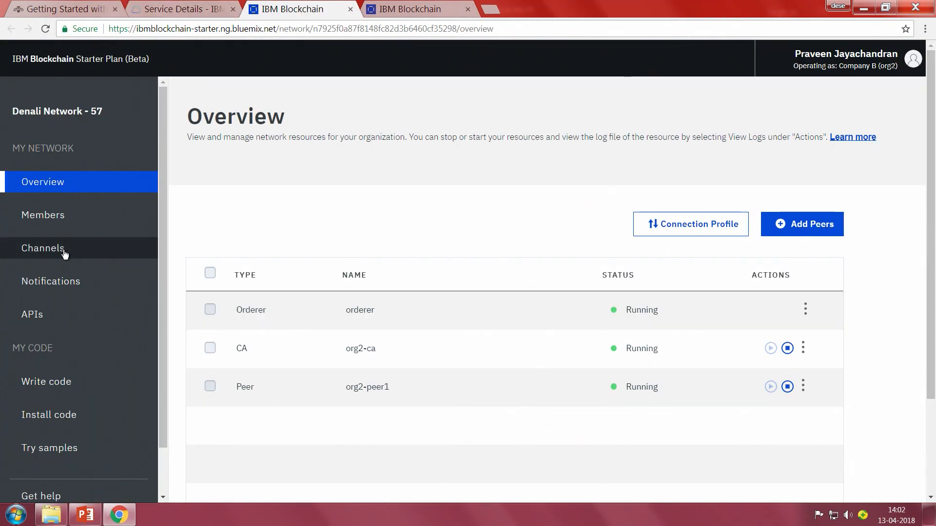
{"action": "left_click", "coordinate": [61, 215]}
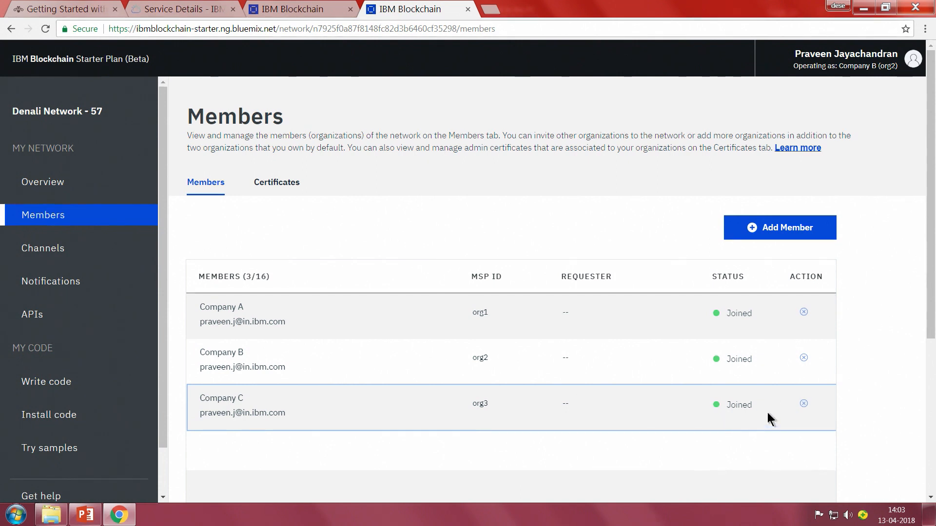
Open defaultchannel from the network's channels to view its activity and configuration.
{"action": "left_click", "coordinate": [58, 252]}
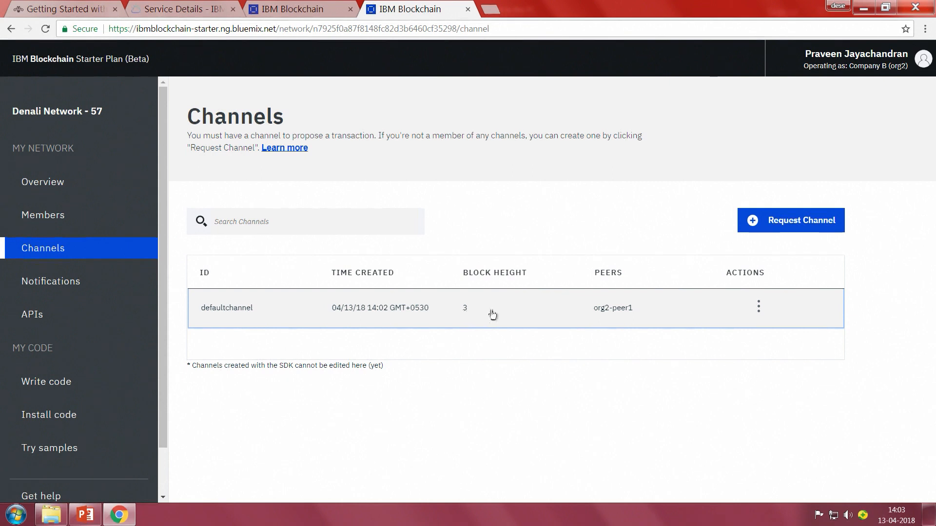
{"action": "left_click", "coordinate": [758, 306]}
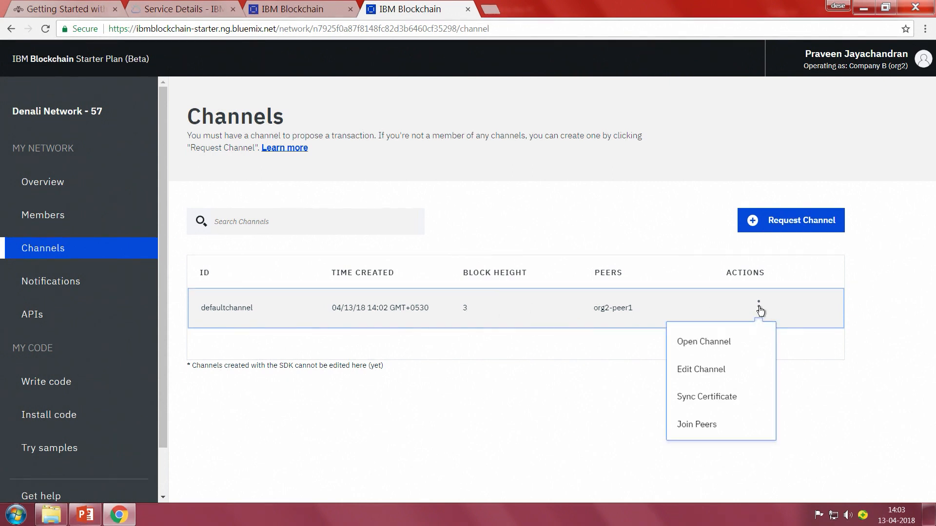
{"action": "left_click", "coordinate": [726, 347]}
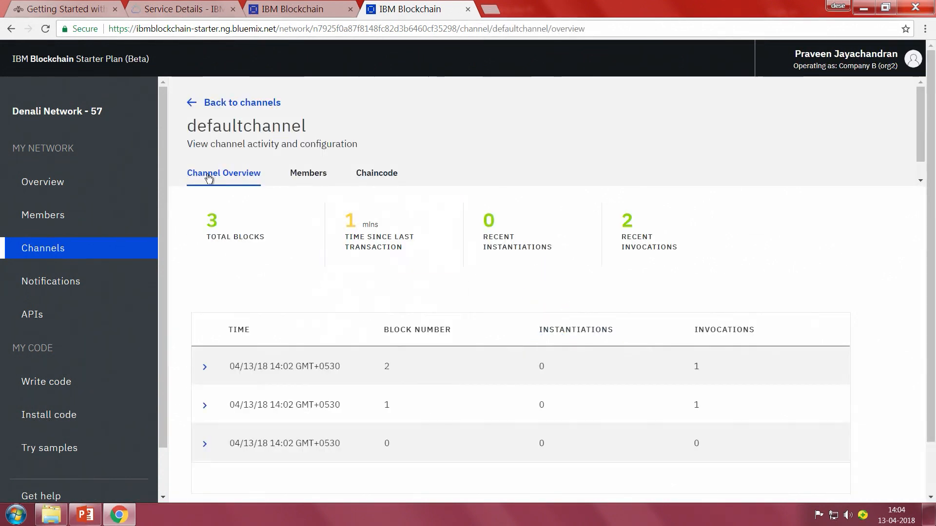
Examine the transaction details of block 2, and review the channel's members and instantiated chaincode.
{"action": "mouse_move", "coordinate": [418, 252]}
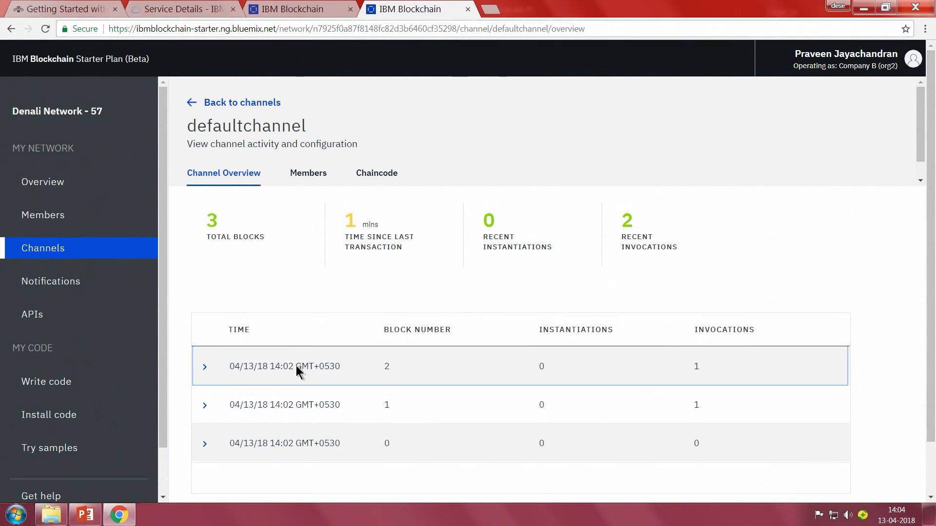
{"action": "left_click", "coordinate": [207, 367]}
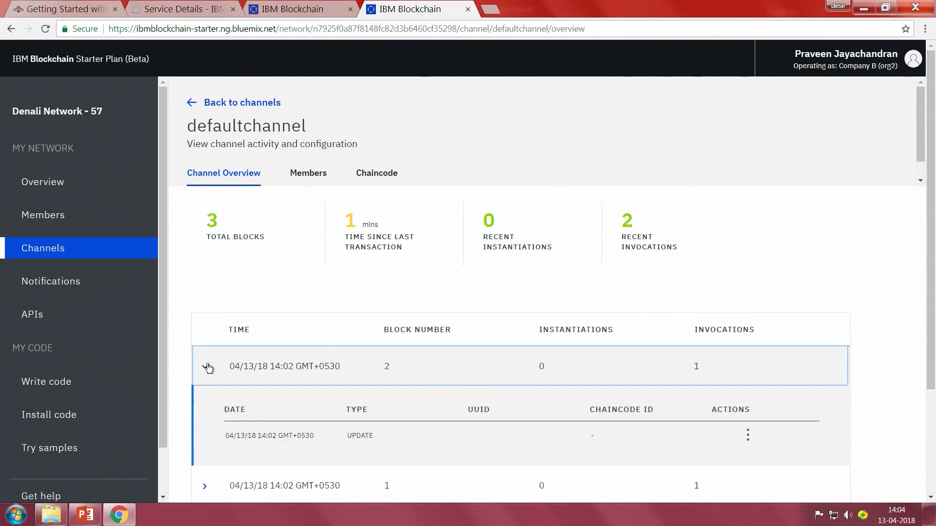
{"action": "scroll", "coordinate": [376, 381], "scroll_direction": "down", "scroll_amount": 1}
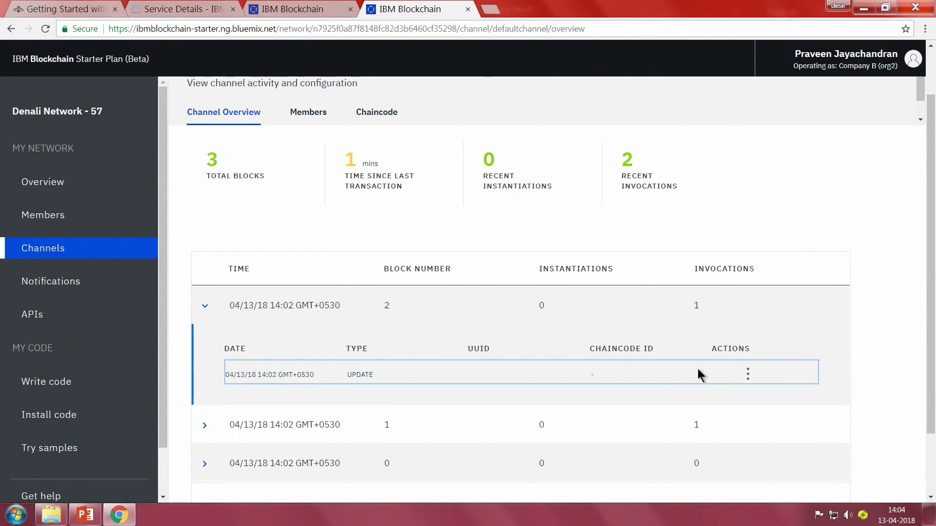
{"action": "scroll", "coordinate": [352, 263], "scroll_direction": "up", "scroll_amount": 1}
{"action": "left_click", "coordinate": [317, 178]}
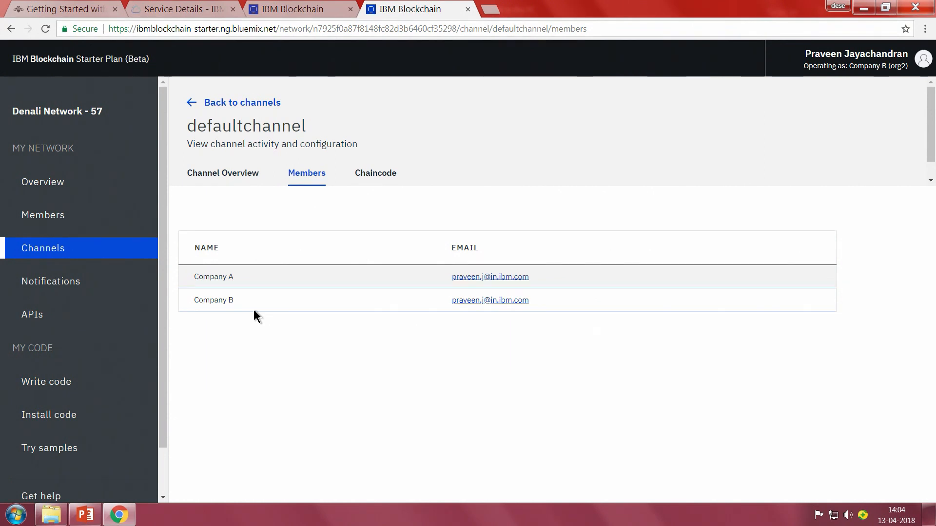
{"action": "left_click", "coordinate": [391, 181]}
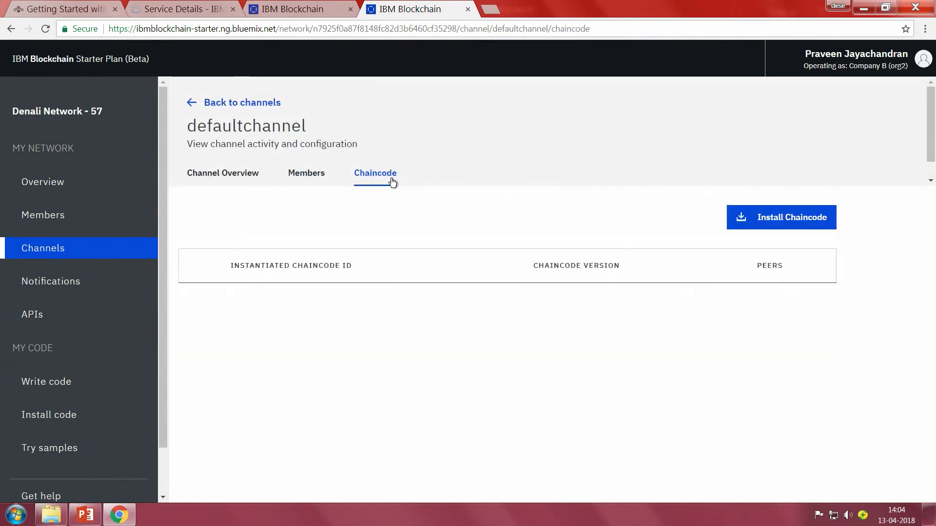
Start a request for a new channel from the network's channels list and name it secondchannel.
{"action": "left_click", "coordinate": [240, 181]}
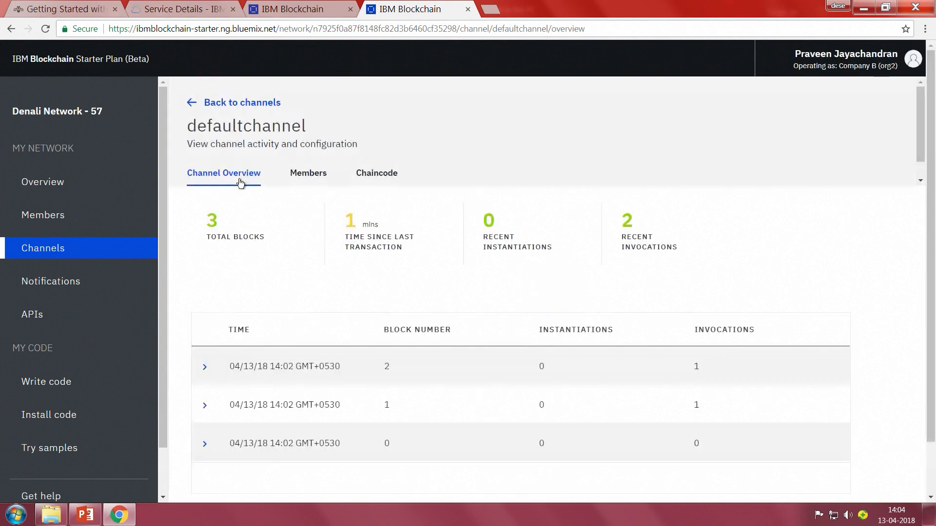
{"action": "left_click", "coordinate": [57, 249]}
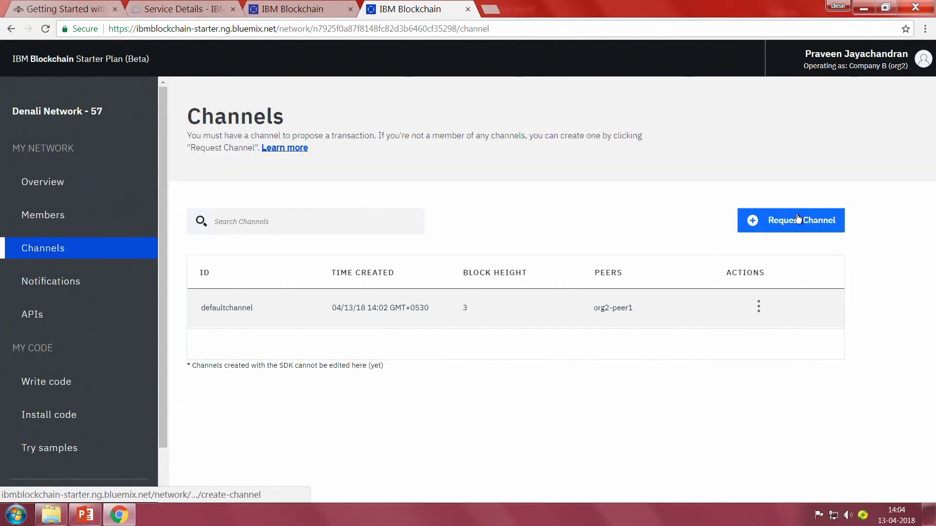
{"action": "left_click", "coordinate": [797, 214]}
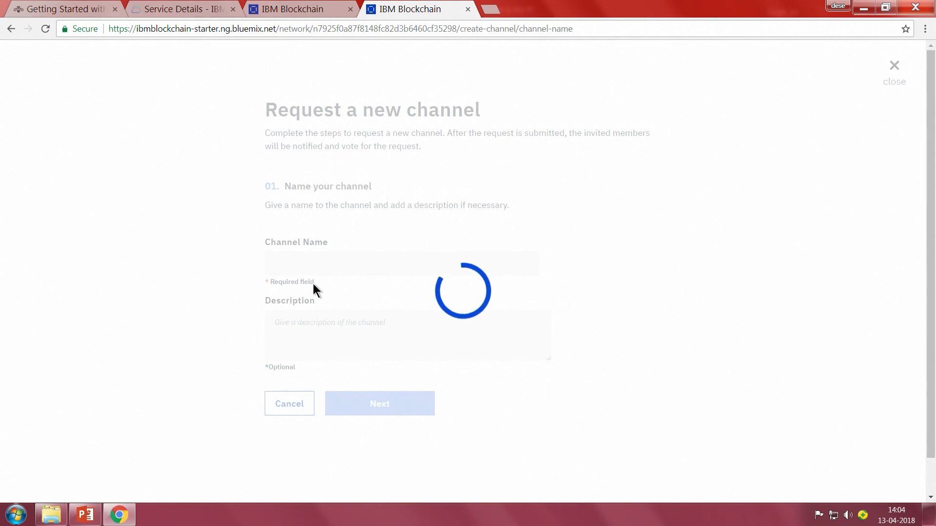
{"action": "left_click", "coordinate": [334, 265]}
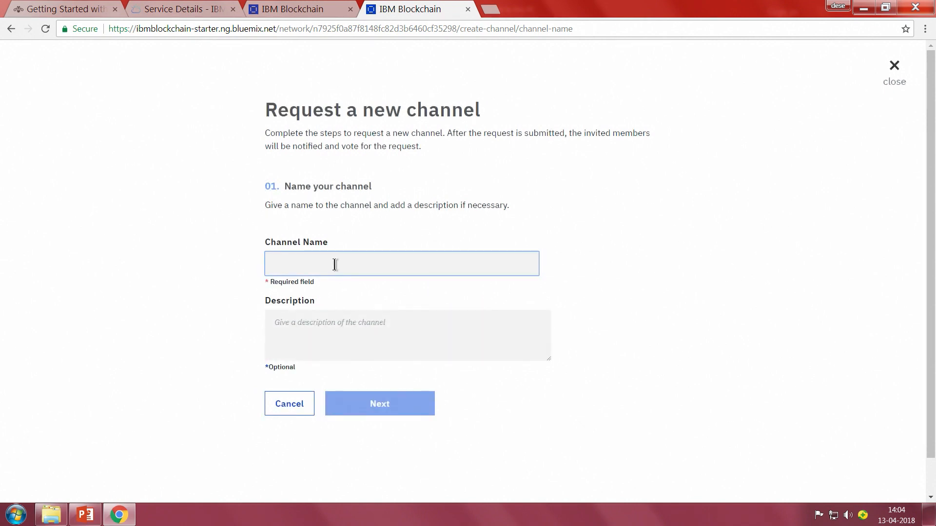
{"action": "type", "text": "second"}
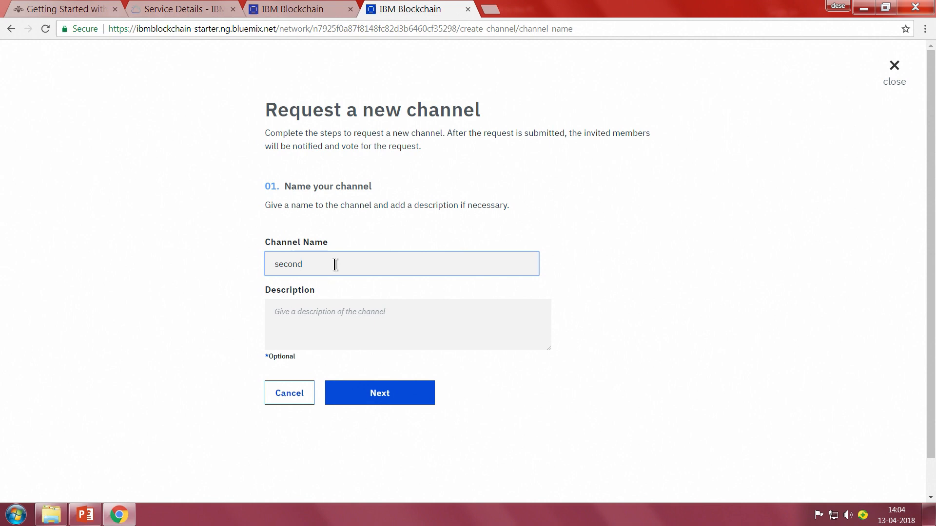
{"action": "type", "text": "chn"}
Describe the new channel as going to contain all 3 members, and proceed to selecting its members.
{"action": "key", "text": "Tab"}
{"action": "type", "text": "This"}
{"action": "type", "text": " channel is oin"}
{"action": "key", "text": "BackSpace"}
{"action": "key", "text": "BackSpace"}
{"action": "type", "text": "g"}
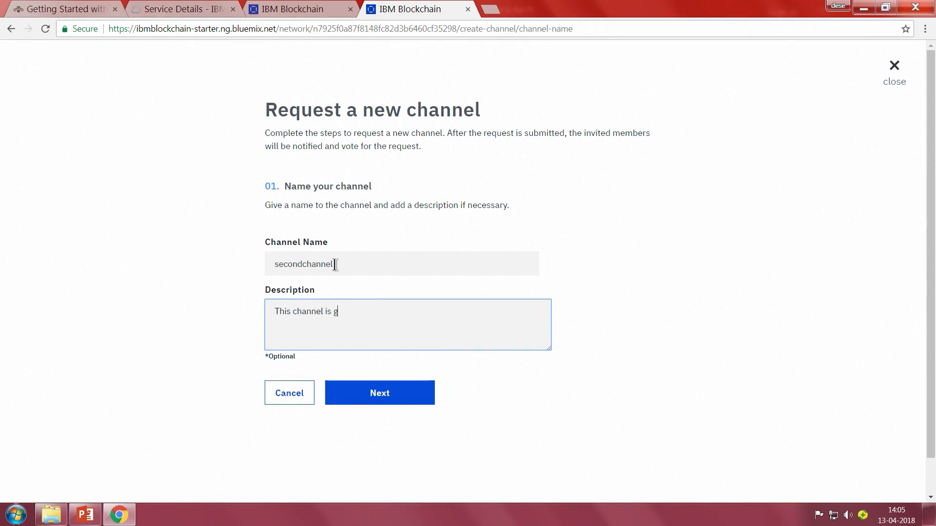
{"action": "type", "text": "ing to cno"}
{"action": "key", "text": "BackSpace"}
{"action": "key", "text": "BackSpace"}
{"action": "type", "text": "ontain all 3 memb"}
{"action": "left_click", "coordinate": [422, 395]}
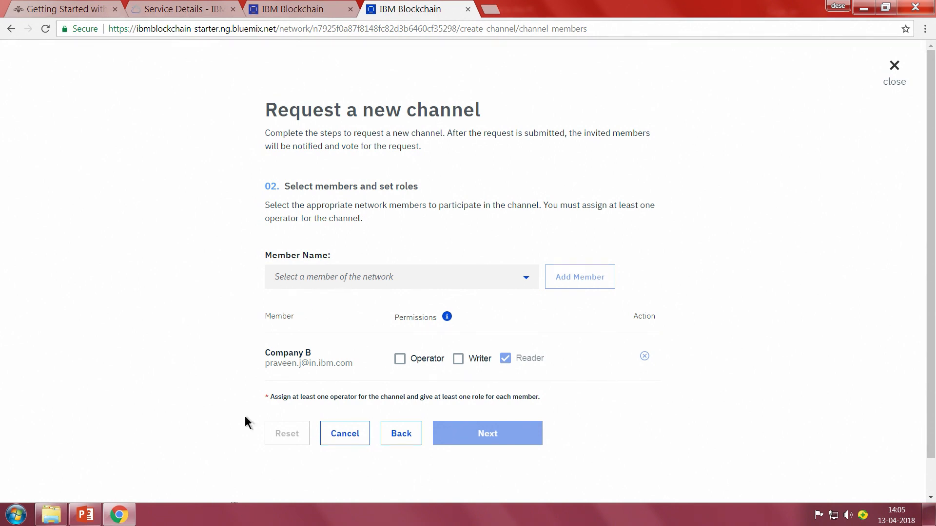
Add Company A and Company C as members of the requested channel.
{"action": "left_click", "coordinate": [365, 274]}
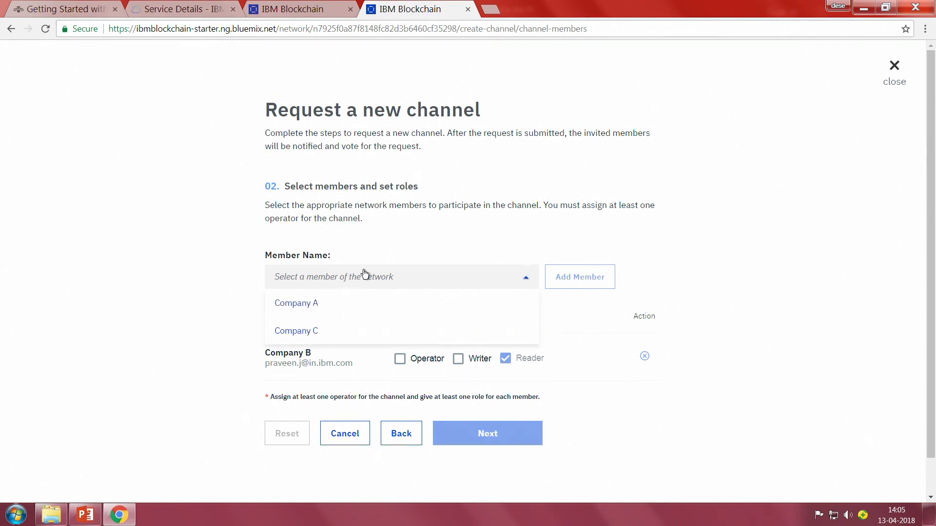
{"action": "left_click", "coordinate": [346, 302]}
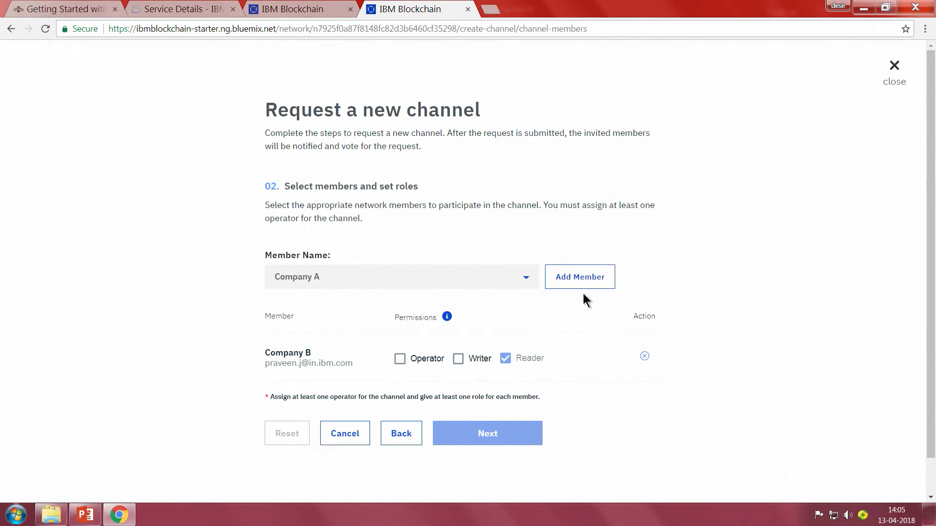
{"action": "left_click", "coordinate": [580, 278]}
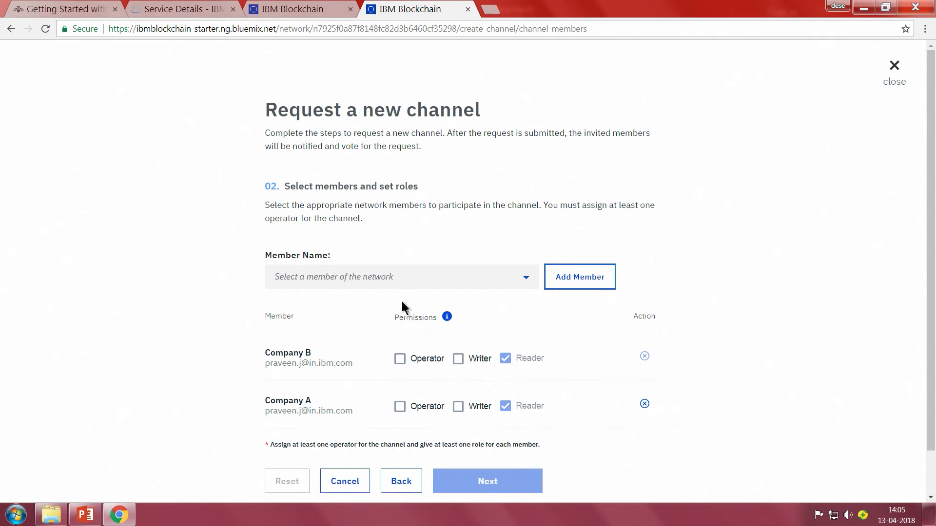
{"action": "left_click", "coordinate": [408, 281]}
{"action": "left_click", "coordinate": [414, 301]}
{"action": "left_click", "coordinate": [605, 280]}
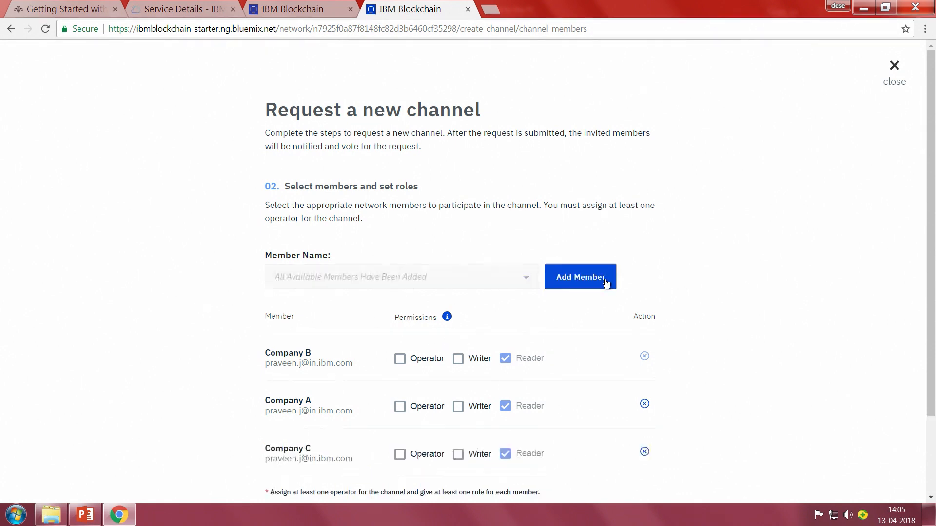
Grant Operator permission to Company B, Company A and Company C, and proceed to the channel update policy.
{"action": "scroll", "coordinate": [799, 329], "scroll_direction": "down", "scroll_amount": 2}
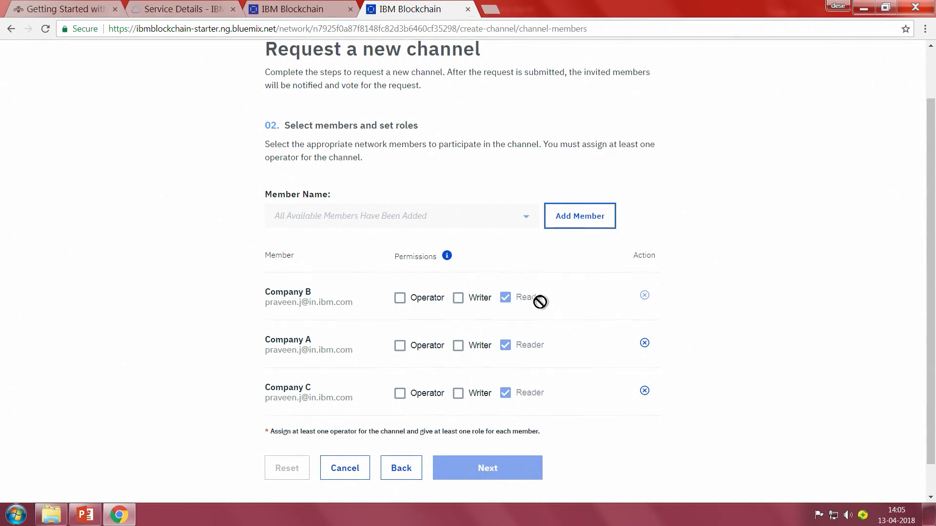
{"action": "left_click", "coordinate": [458, 299]}
{"action": "left_click", "coordinate": [458, 344]}
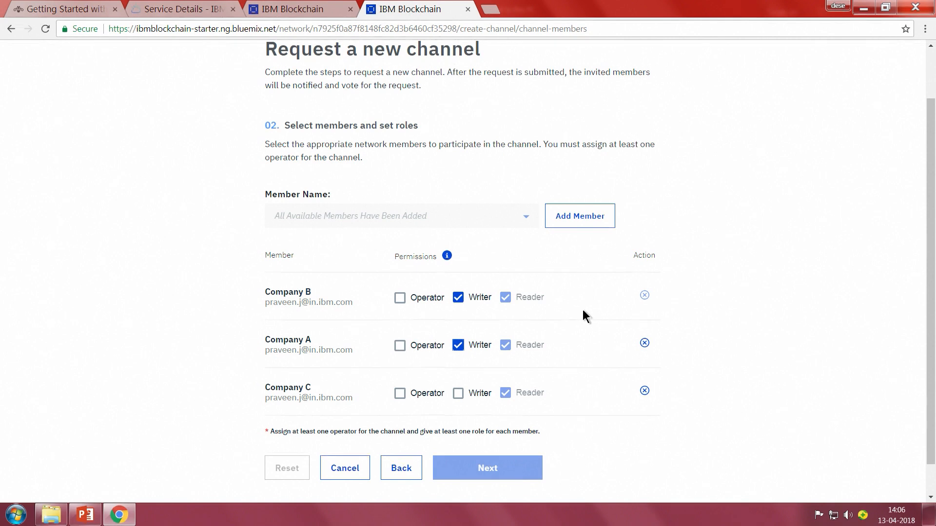
{"action": "left_click", "coordinate": [400, 298]}
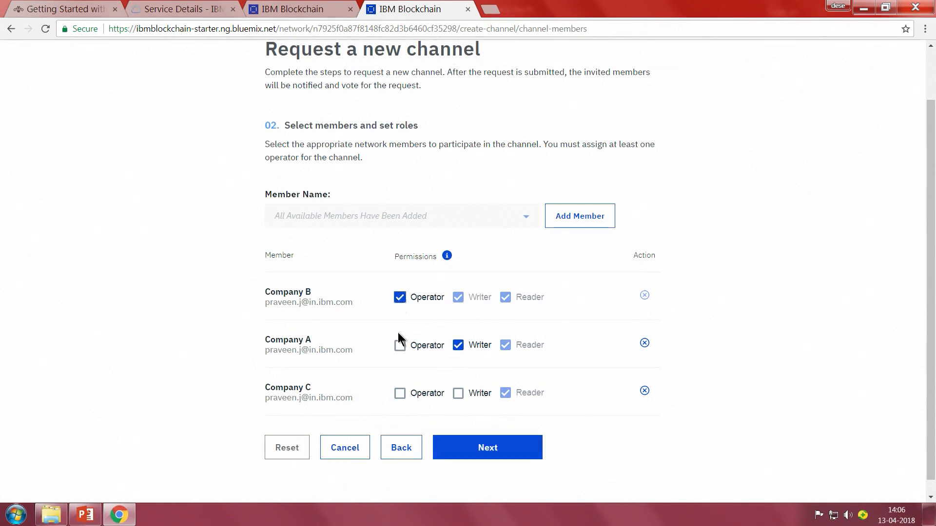
{"action": "left_click", "coordinate": [399, 347]}
{"action": "left_click", "coordinate": [399, 394]}
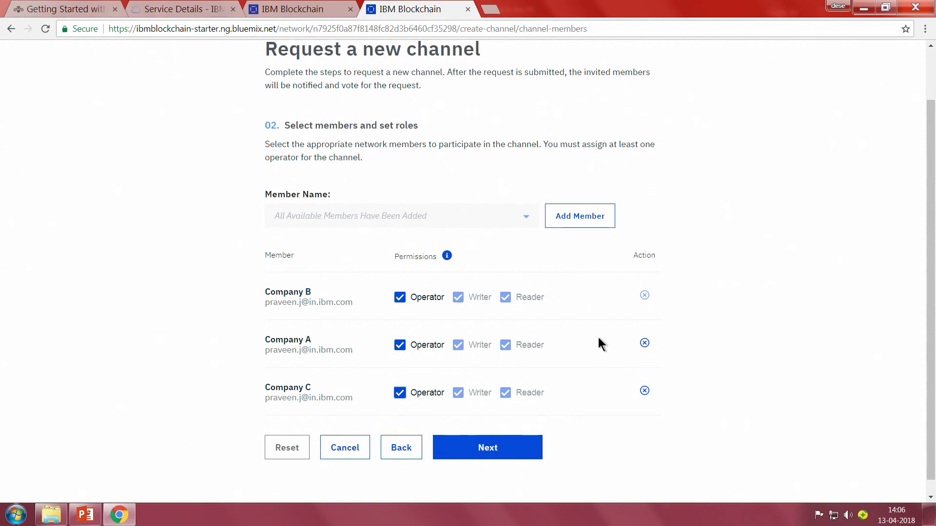
{"action": "left_click", "coordinate": [514, 447]}
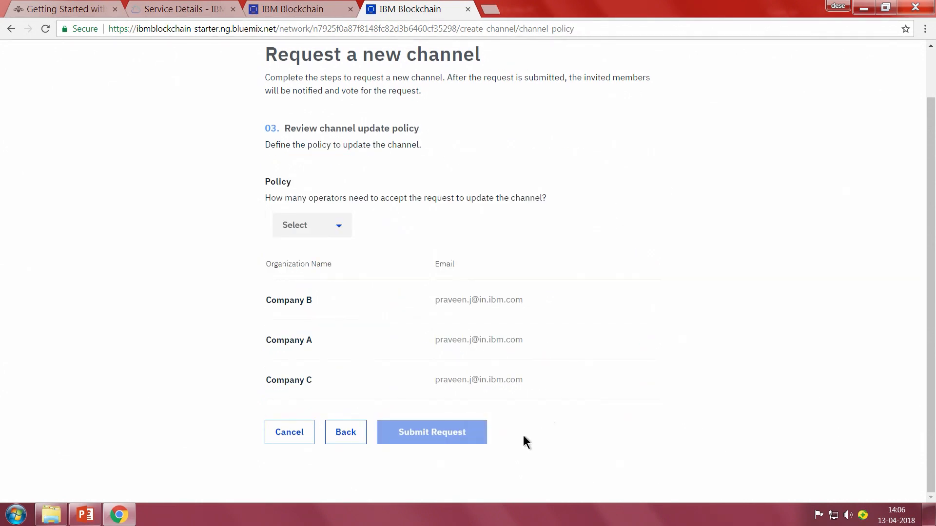
Set the number of operators who must accept channel updates to 1 (Any) and submit the channel request.
{"action": "left_click", "coordinate": [339, 230]}
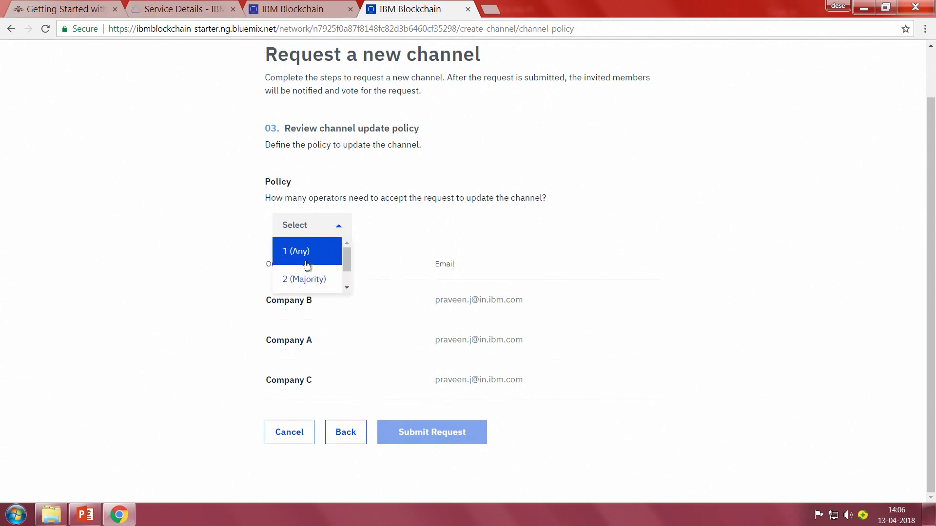
{"action": "scroll", "coordinate": [313, 259], "scroll_direction": "down", "scroll_amount": 1}
{"action": "scroll", "coordinate": [315, 251], "scroll_direction": "up", "scroll_amount": 1}
{"action": "scroll", "coordinate": [324, 271], "scroll_direction": "down", "scroll_amount": 1}
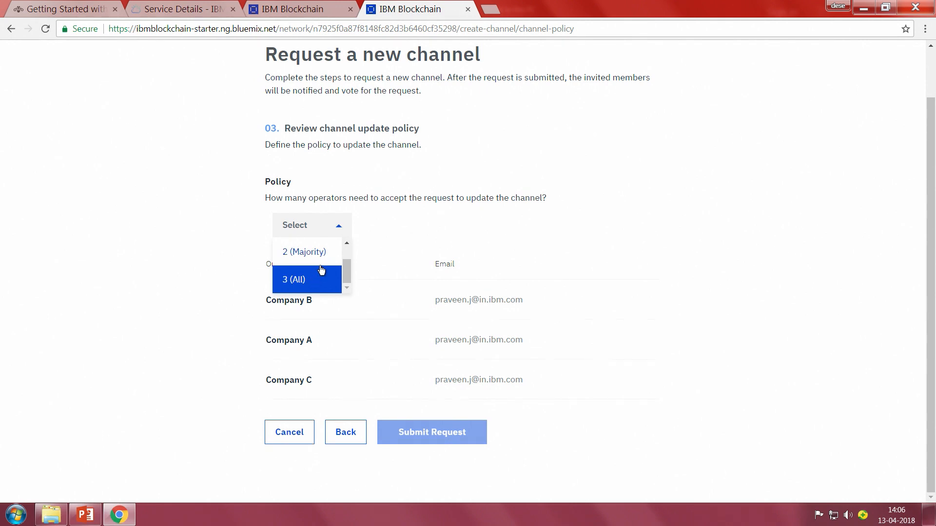
{"action": "scroll", "coordinate": [321, 269], "scroll_direction": "up", "scroll_amount": 1}
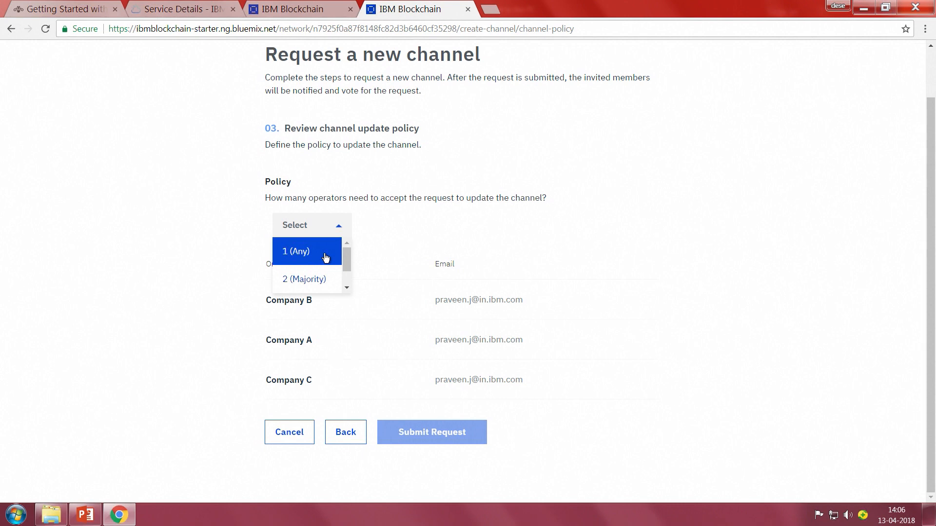
{"action": "left_click", "coordinate": [326, 256]}
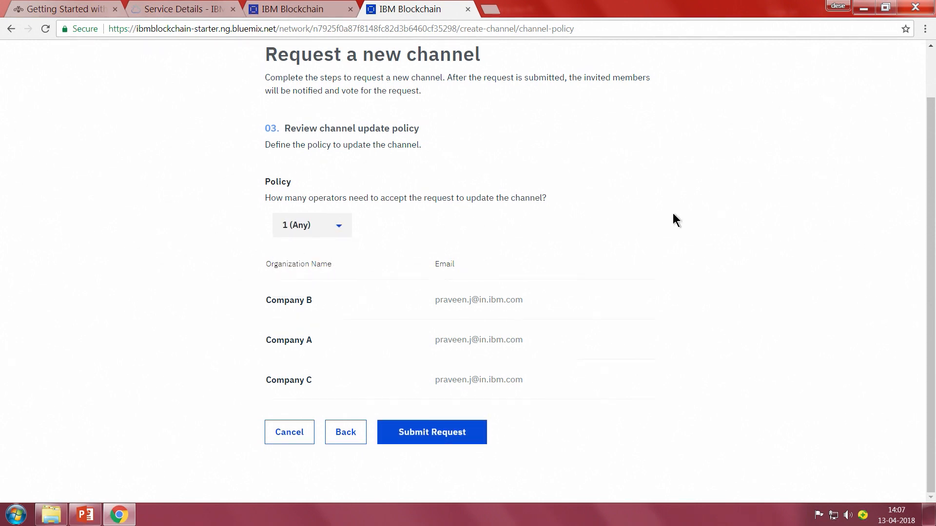
{"action": "left_click", "coordinate": [460, 440]}
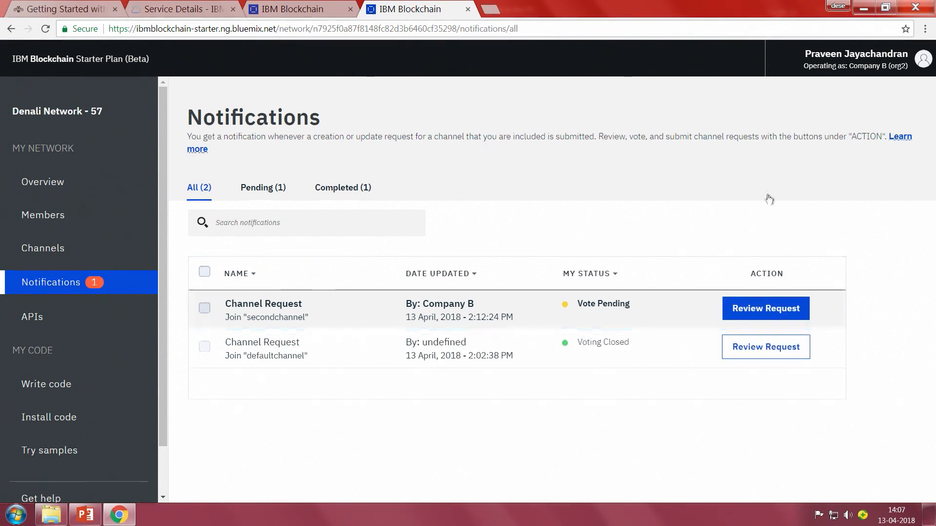
Switch the operating organization to Company C (org3) and view its network resources overview.
{"action": "left_click", "coordinate": [897, 69]}
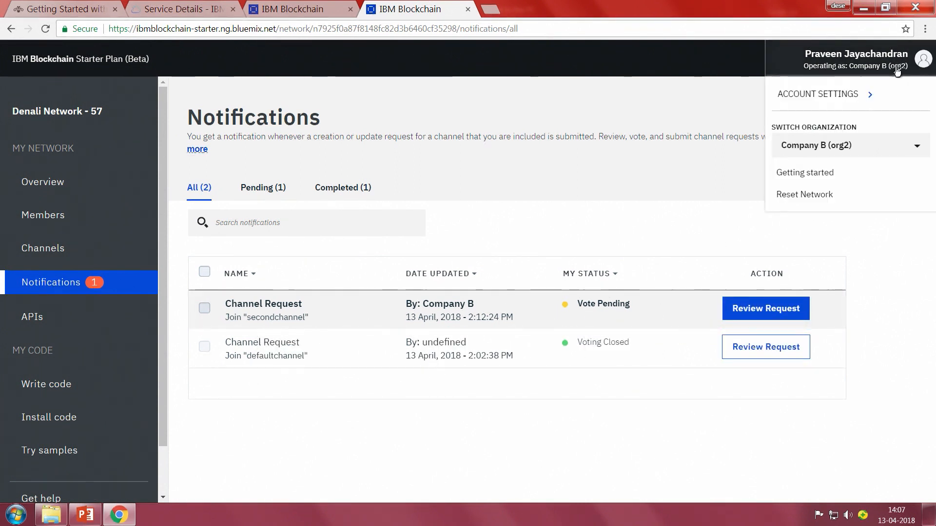
{"action": "left_click", "coordinate": [834, 151]}
{"action": "left_click", "coordinate": [818, 195]}
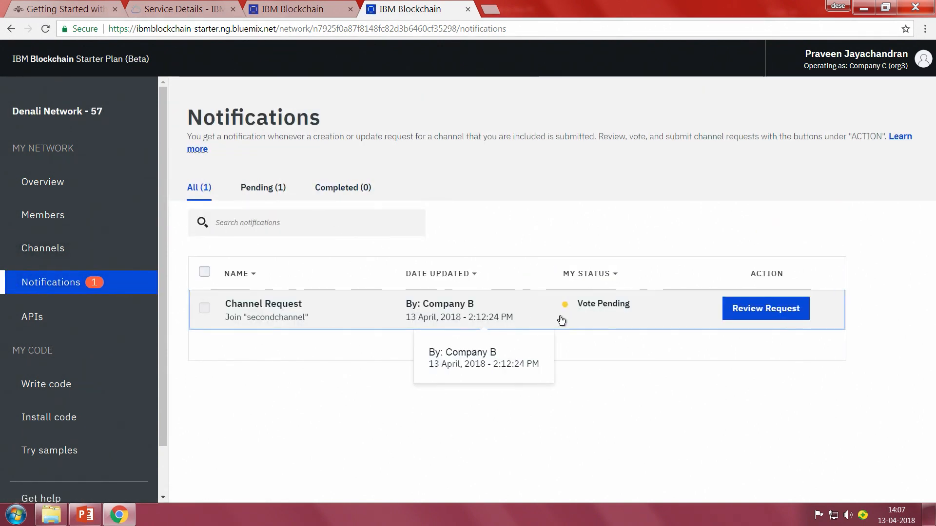
{"action": "left_click", "coordinate": [40, 194]}
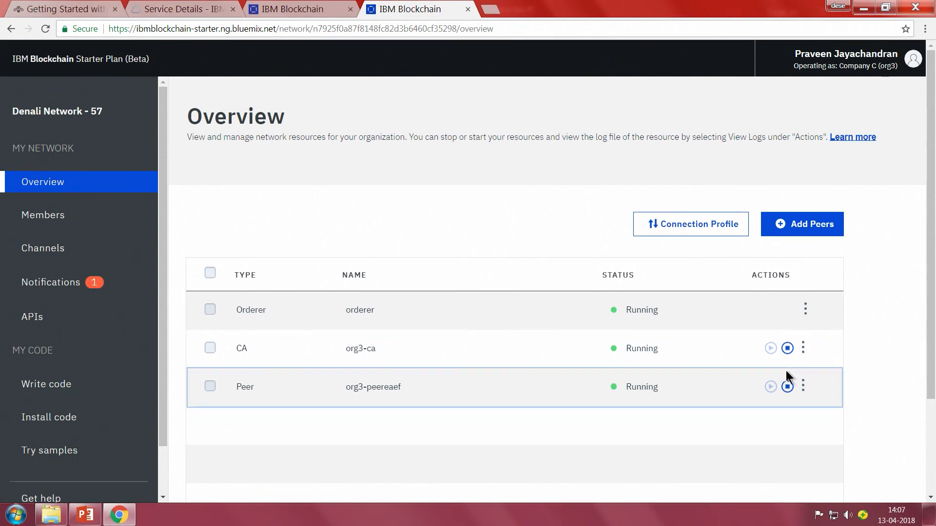
Review the policy and members of Company C's pending invitation to secondchannel, and approve it.
{"action": "left_click", "coordinate": [79, 287]}
{"action": "left_click", "coordinate": [766, 312]}
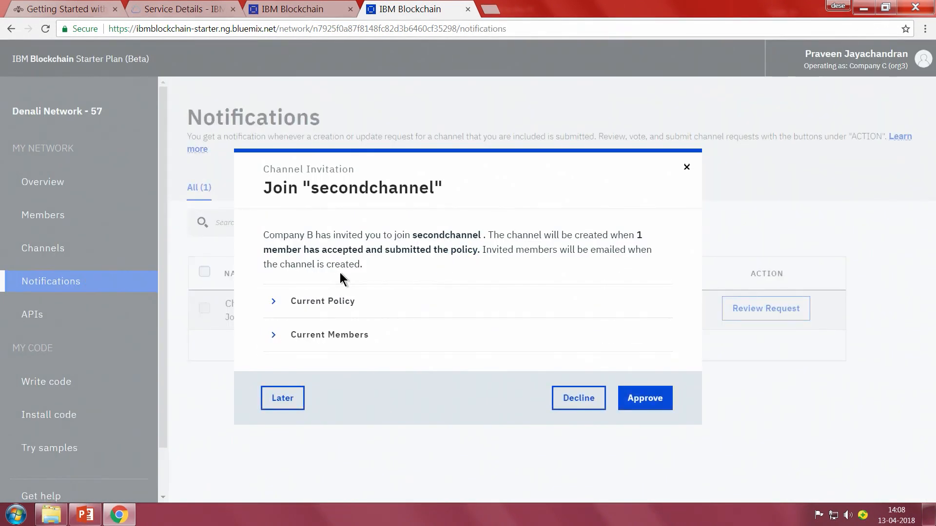
{"action": "left_click", "coordinate": [340, 301]}
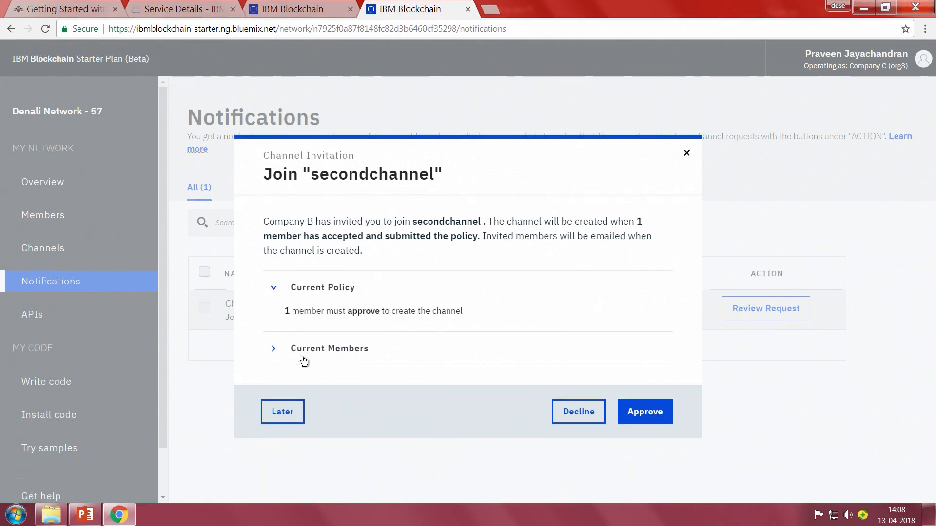
{"action": "left_click", "coordinate": [281, 350]}
{"action": "scroll", "coordinate": [415, 336], "scroll_direction": "down", "scroll_amount": 2}
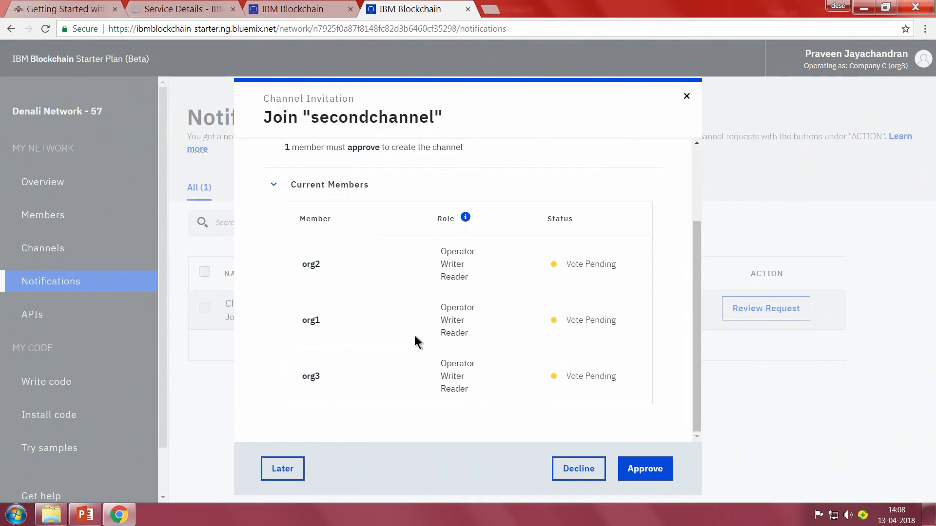
{"action": "left_click", "coordinate": [635, 470]}
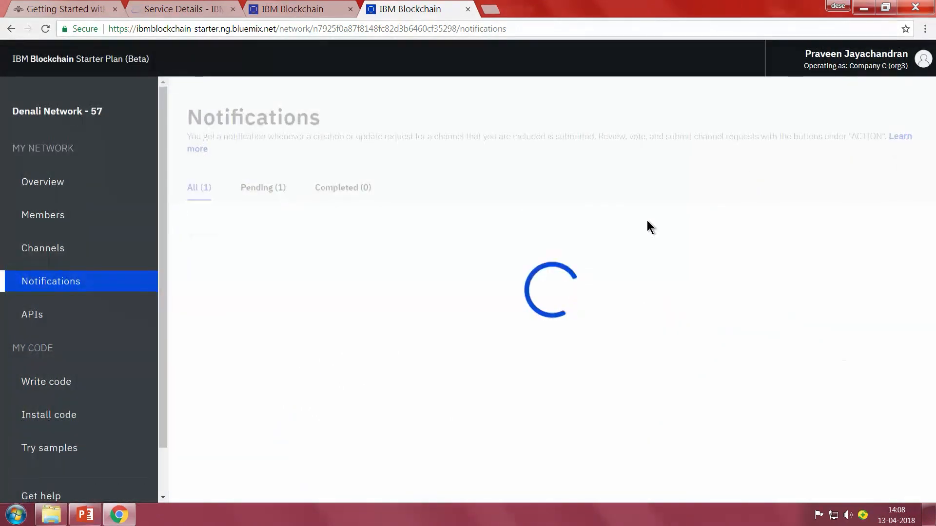
Submit the approved secondchannel request to activate the channel.
{"action": "left_click", "coordinate": [779, 311]}
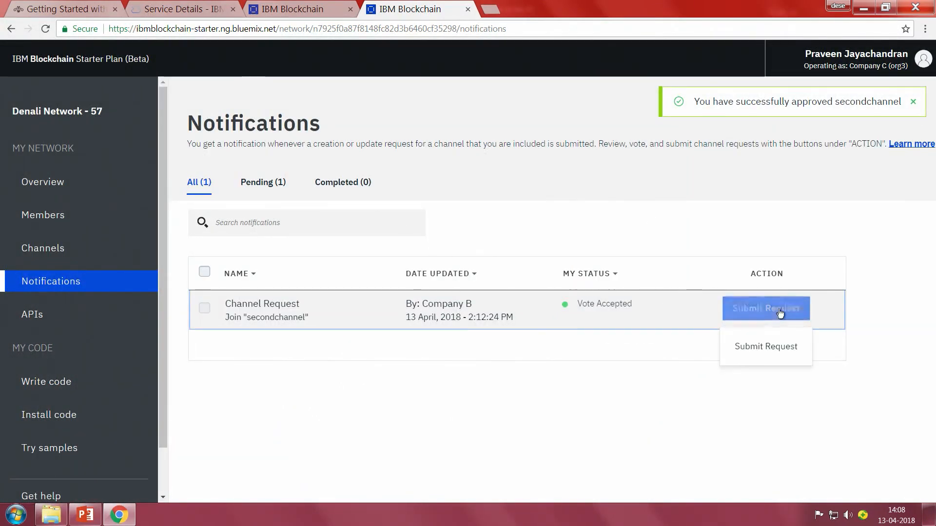
{"action": "left_click", "coordinate": [779, 310]}
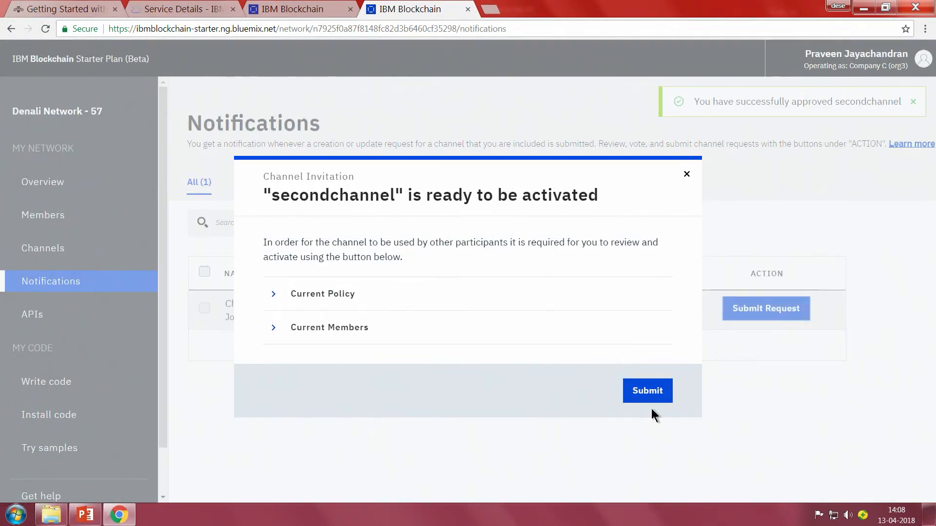
{"action": "left_click", "coordinate": [648, 390]}
View Company C's channels and switch the operating organization to Company A (org1).
{"action": "left_click", "coordinate": [55, 251]}
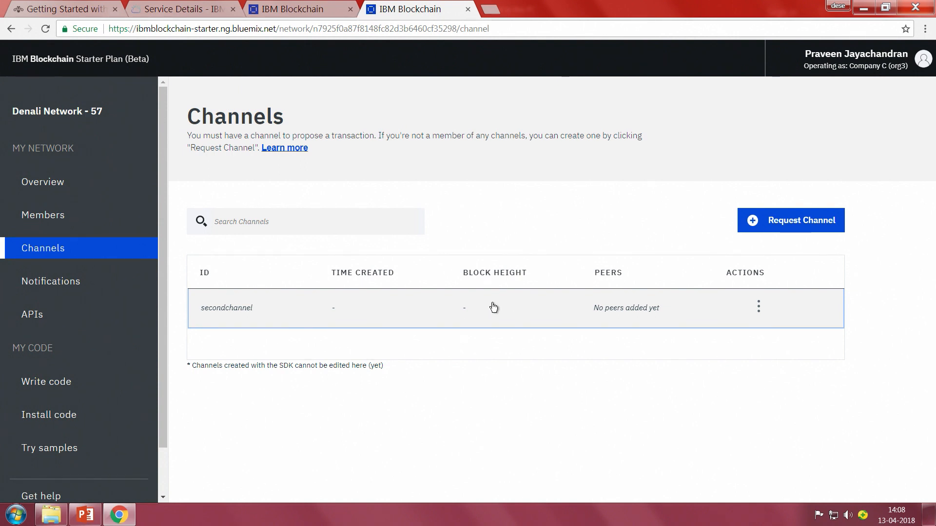
{"action": "left_click", "coordinate": [901, 61]}
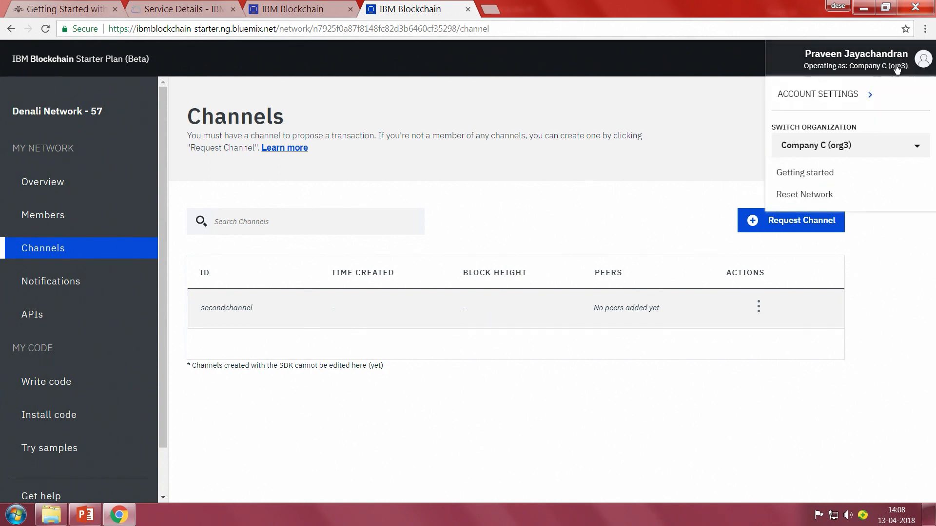
{"action": "left_click", "coordinate": [810, 148]}
{"action": "left_click", "coordinate": [802, 172]}
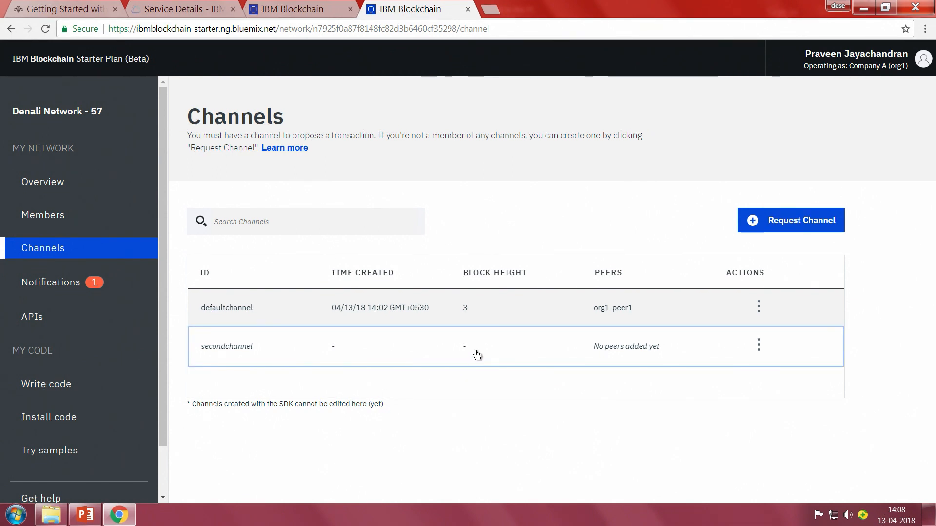
Join Company A's peer org1-peer1 to secondchannel.
{"action": "left_click", "coordinate": [758, 346]}
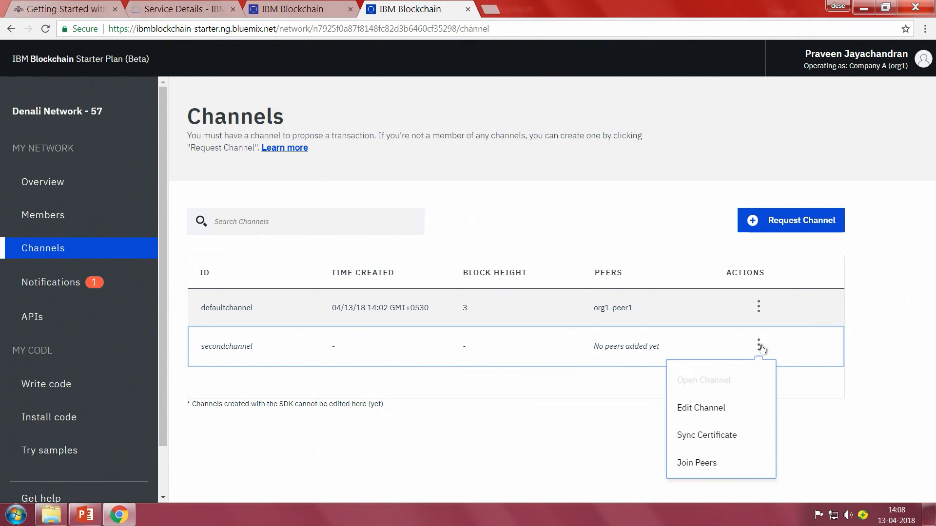
{"action": "left_click", "coordinate": [748, 463]}
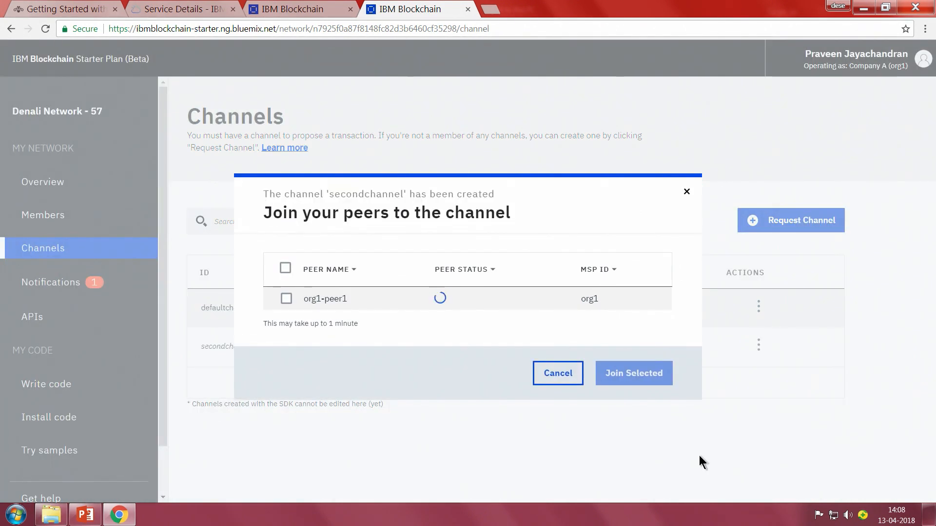
{"action": "left_click", "coordinate": [286, 307]}
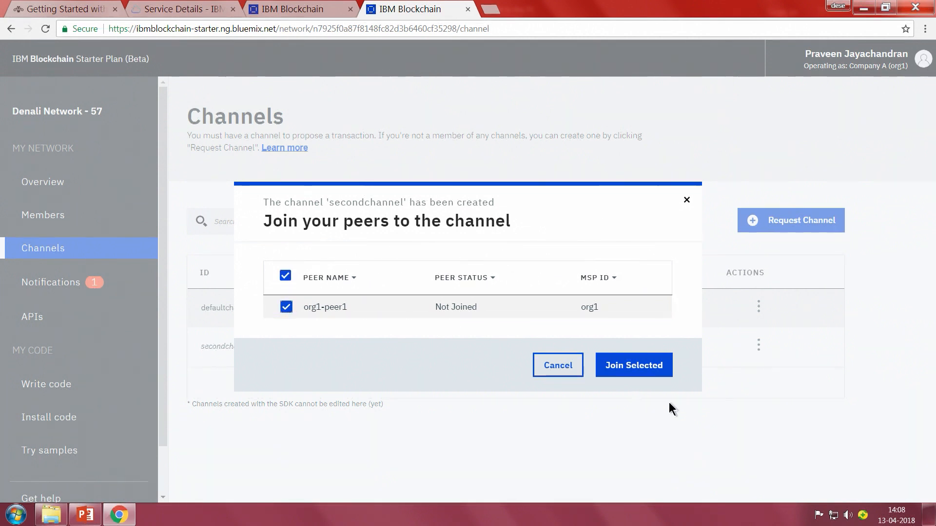
{"action": "left_click", "coordinate": [636, 367]}
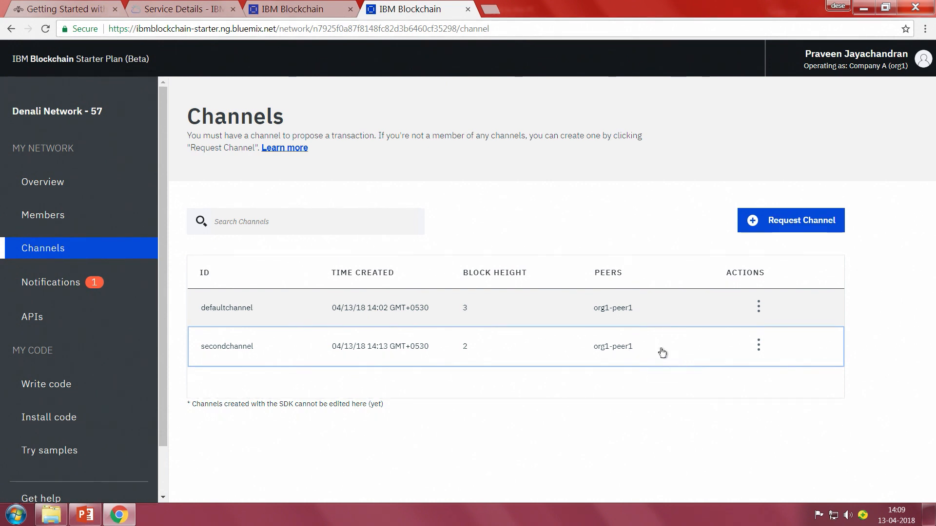
Switch the operating organization to Company B (org2) and open its network resources overview.
{"action": "left_click", "coordinate": [856, 60]}
{"action": "left_click", "coordinate": [828, 145]}
{"action": "left_click", "coordinate": [816, 182]}
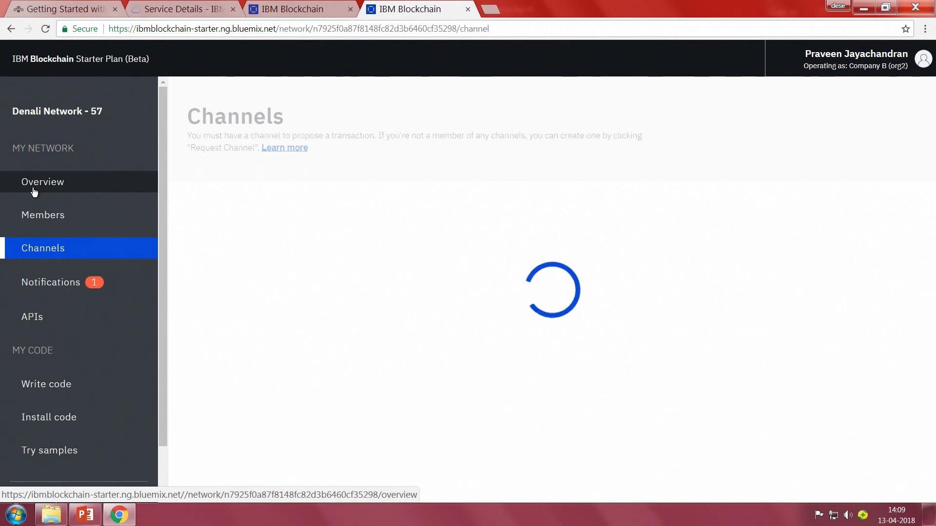
{"action": "left_click", "coordinate": [34, 192]}
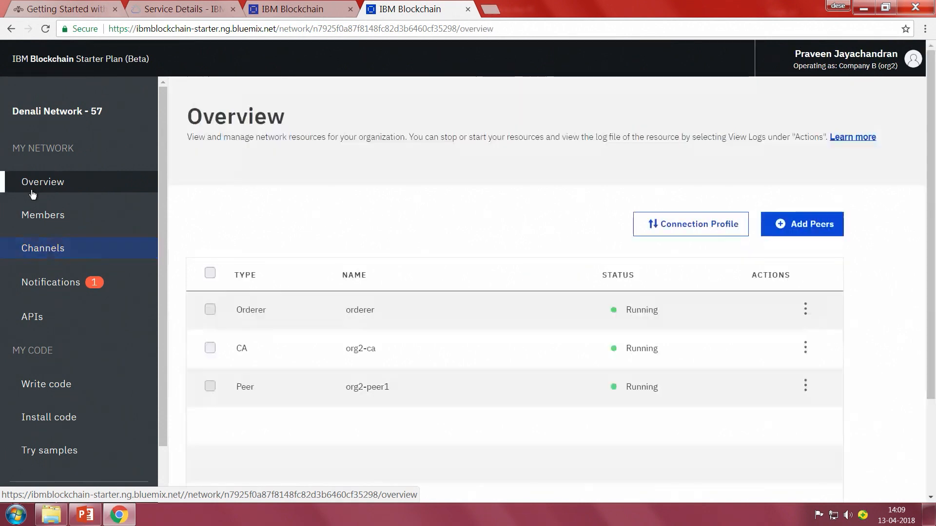
Add 1 additional peer to Company B's network resources.
{"action": "left_click", "coordinate": [820, 230]}
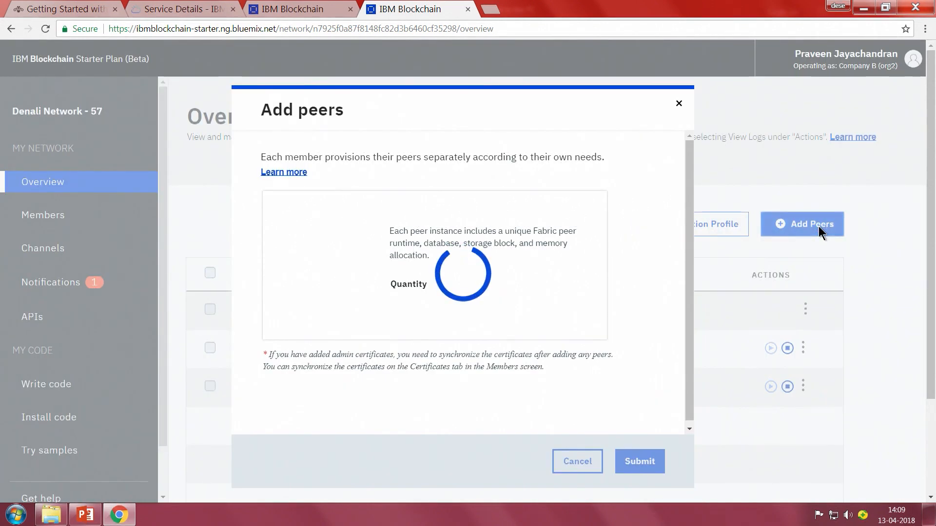
{"action": "left_click", "coordinate": [446, 323]}
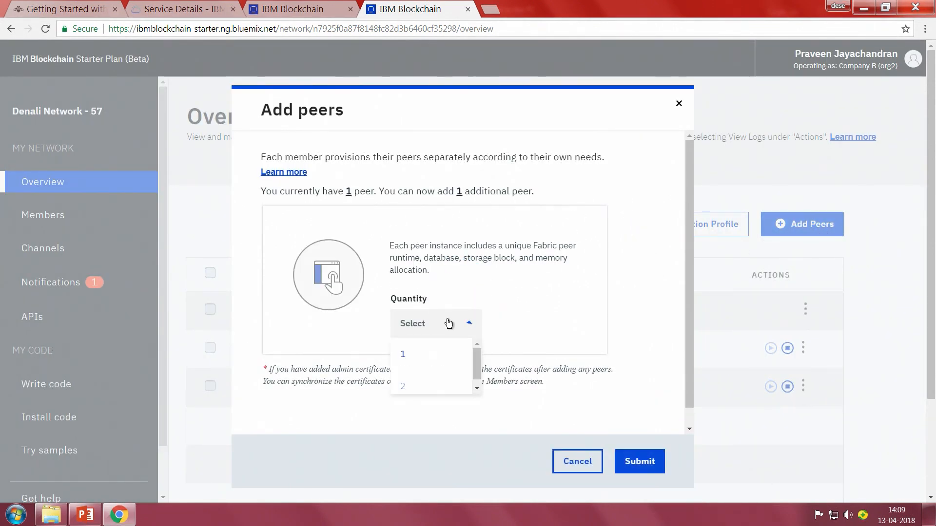
{"action": "left_click", "coordinate": [420, 352]}
{"action": "scroll", "coordinate": [519, 326], "scroll_direction": "down", "scroll_amount": 1}
{"action": "left_click", "coordinate": [640, 461]}
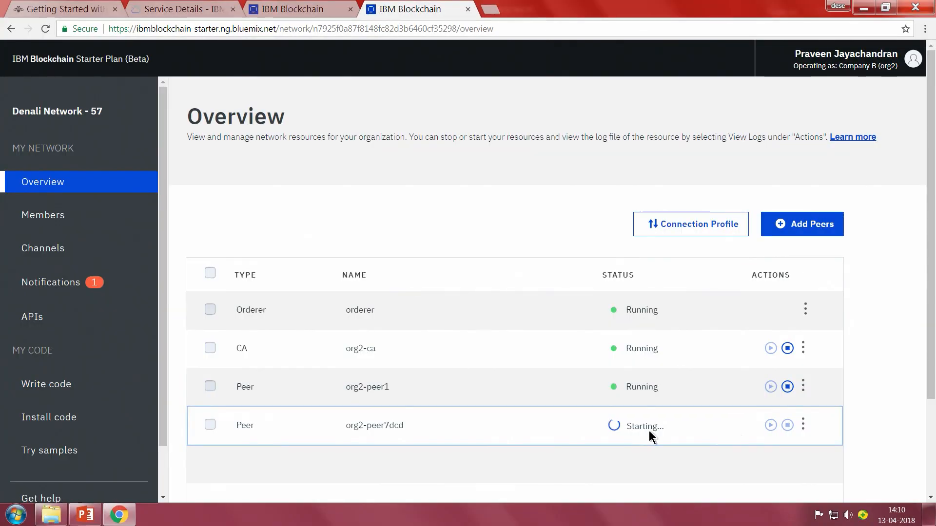
View the actions available for Company B's newly added peer.
{"action": "left_click", "coordinate": [805, 429]}
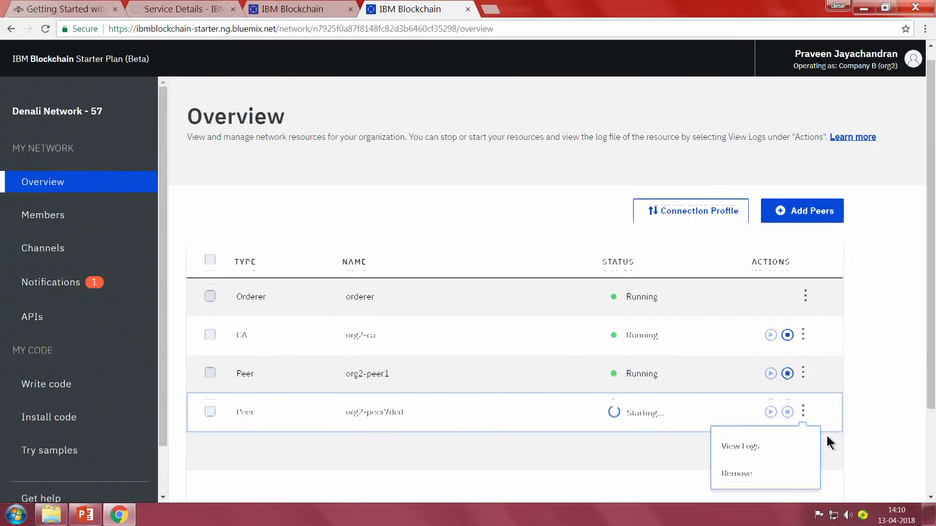
{"action": "scroll", "coordinate": [715, 373], "scroll_direction": "down", "scroll_amount": 3}
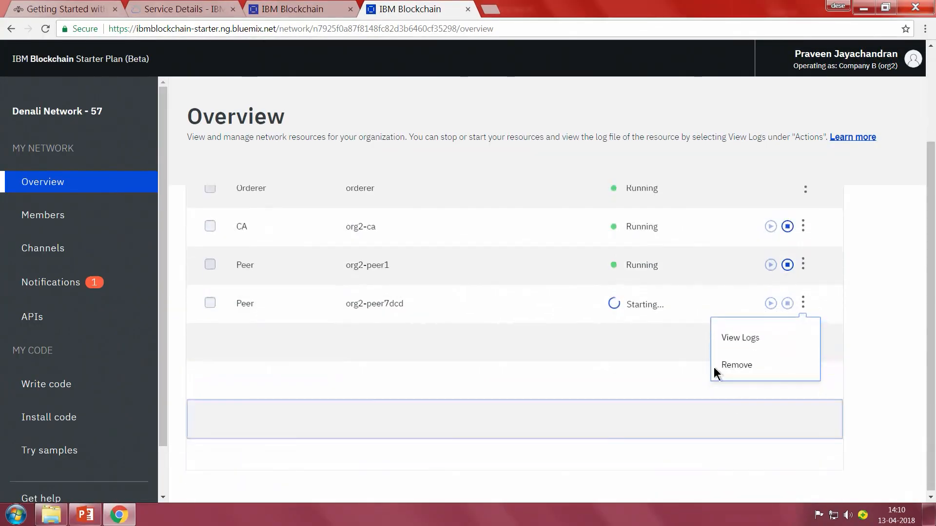
{"action": "left_click", "coordinate": [885, 250]}
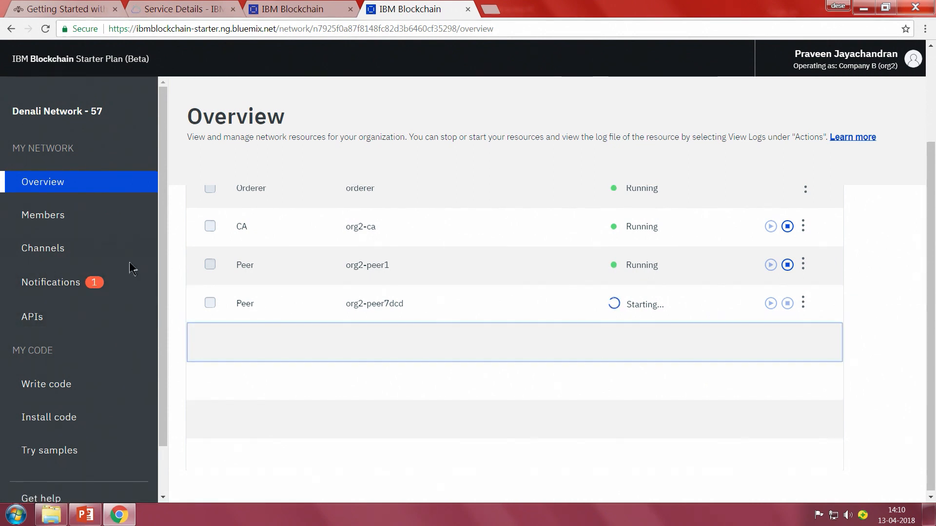
{"action": "left_click", "coordinate": [31, 248]}
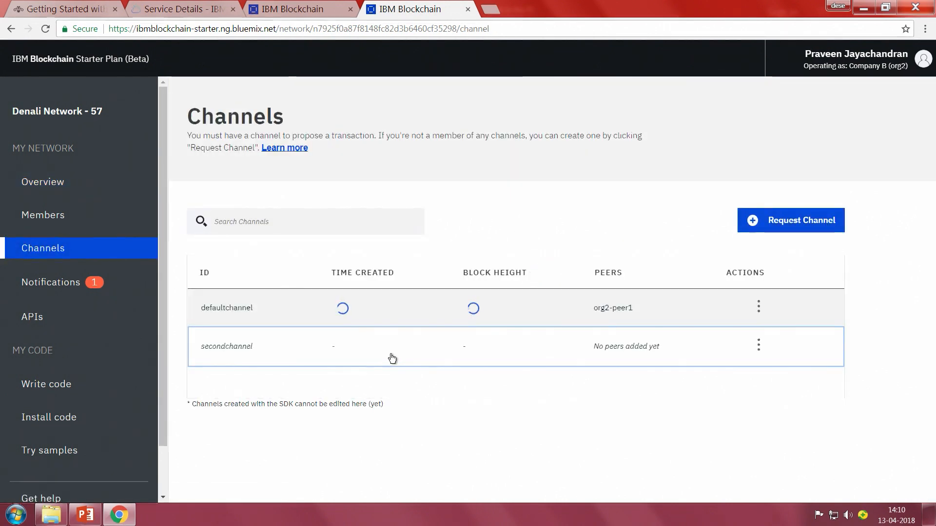
{"action": "left_click", "coordinate": [761, 346]}
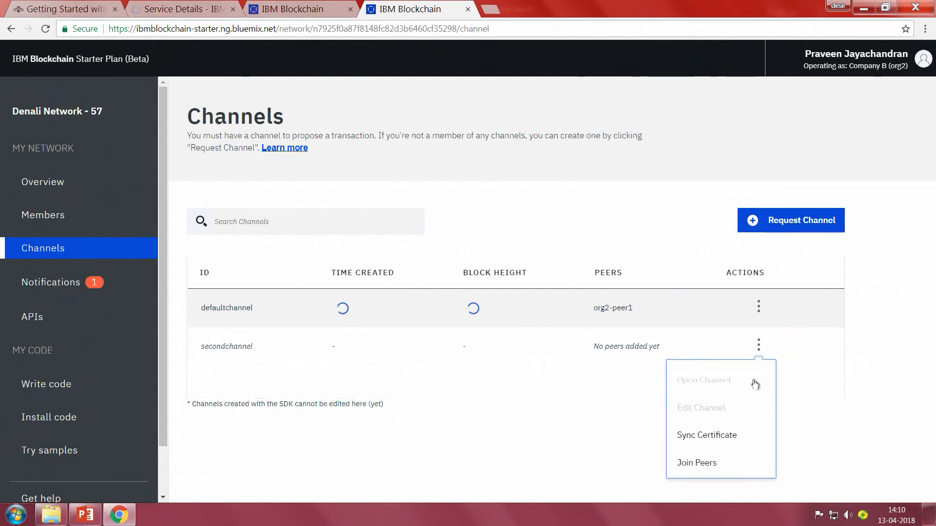
{"action": "left_click", "coordinate": [720, 466]}
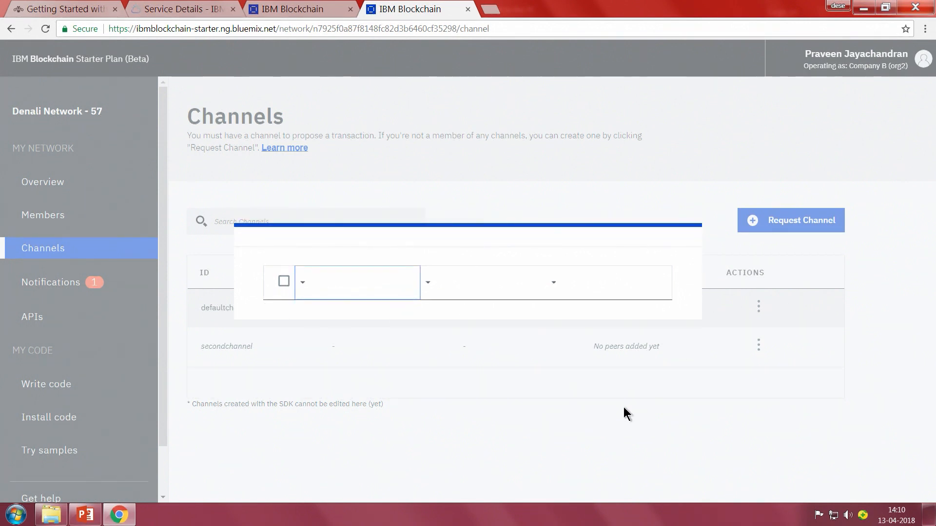
{"action": "left_click", "coordinate": [80, 190]}
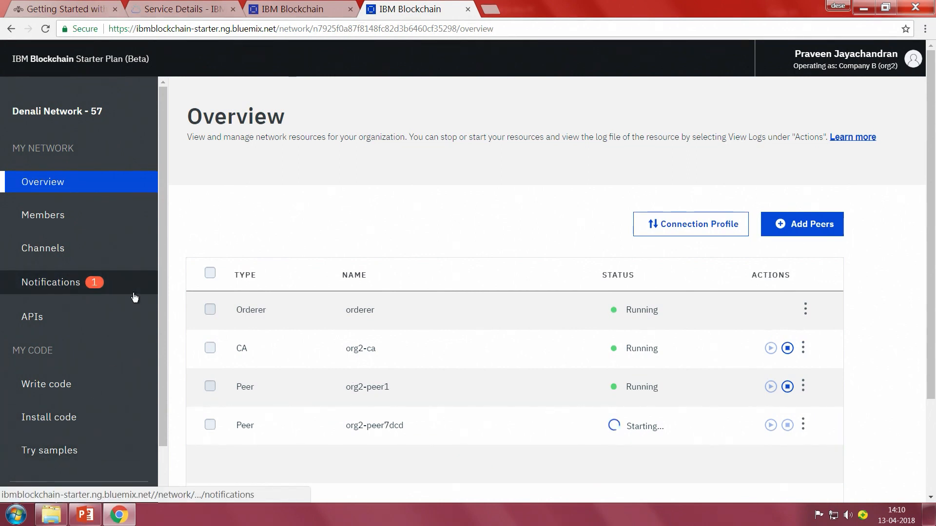
{"action": "scroll", "coordinate": [135, 297], "scroll_direction": "down", "scroll_amount": 1}
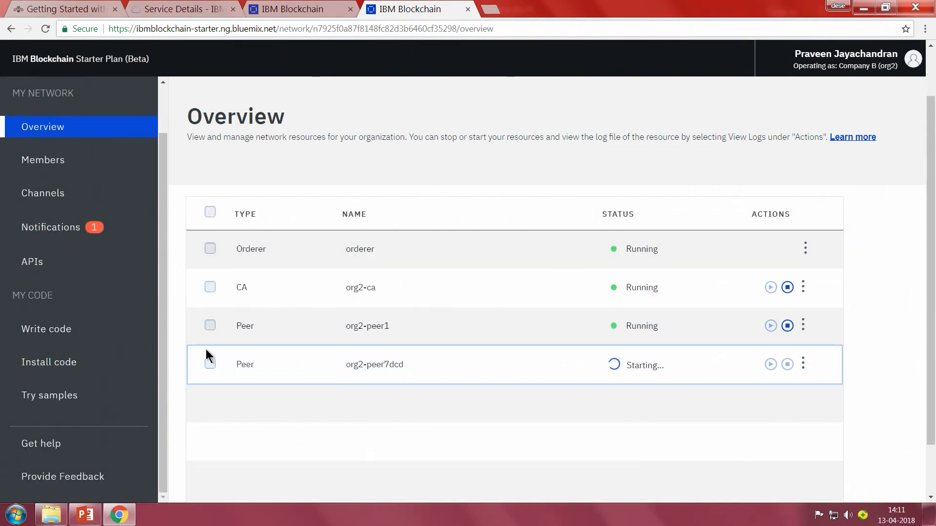
Look over the options for writing code and the peers available for installing chaincode.
{"action": "left_click", "coordinate": [84, 334]}
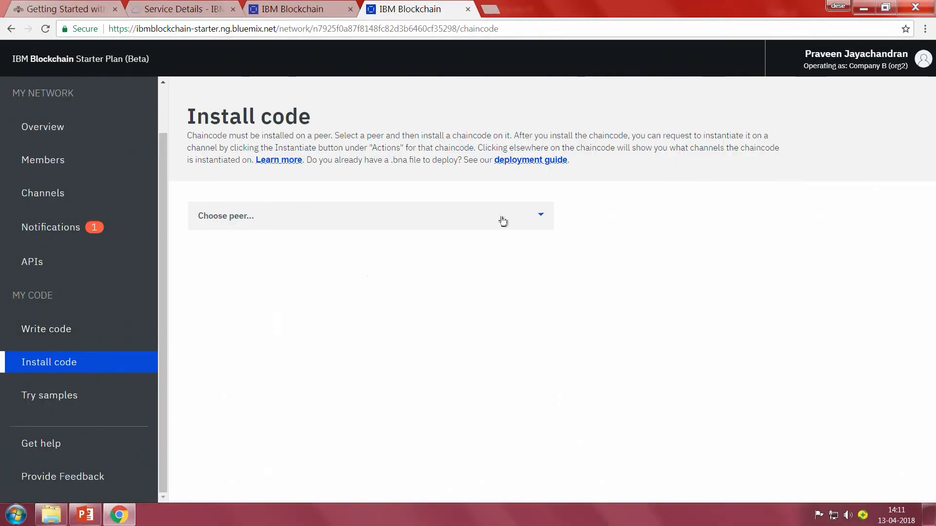
{"action": "left_click", "coordinate": [38, 338]}
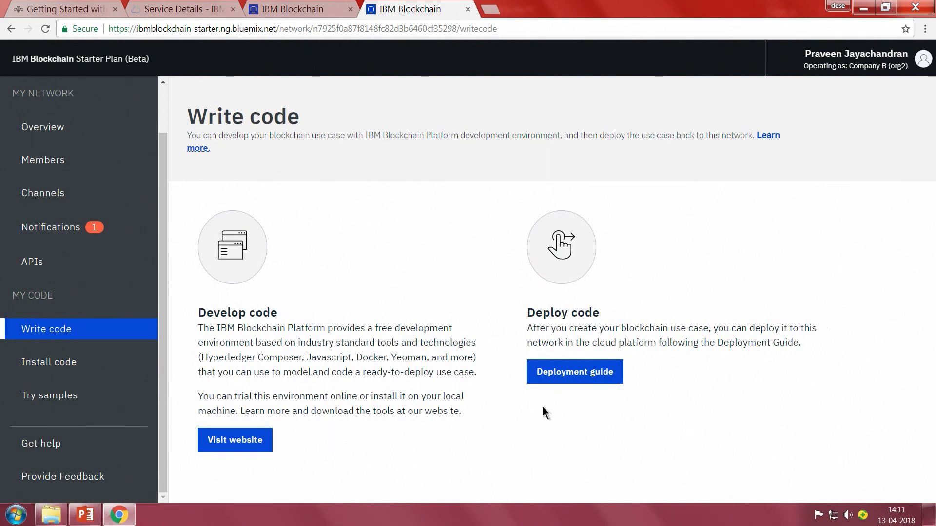
{"action": "left_click", "coordinate": [36, 372]}
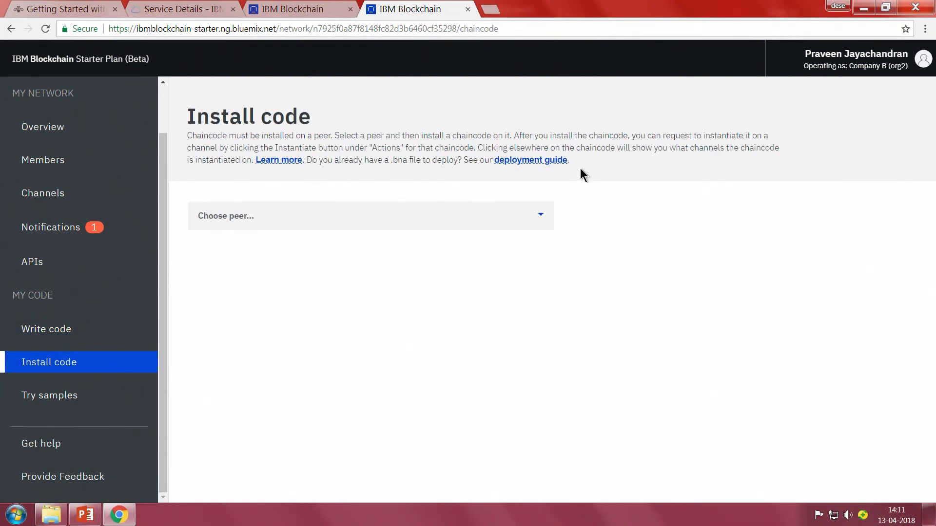
{"action": "left_click", "coordinate": [547, 222]}
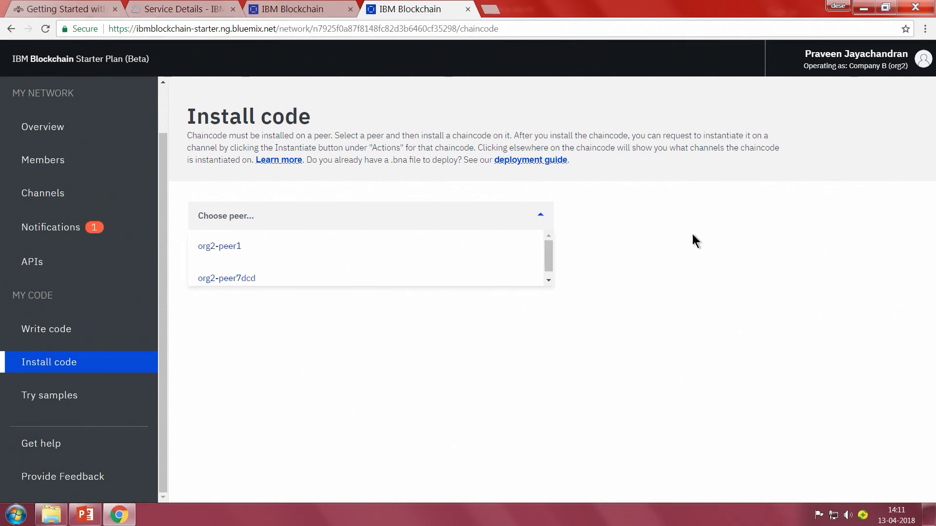
{"action": "left_click", "coordinate": [692, 236]}
Check the new peer's status in Company B's overview, and join org2-peer7dcd to secondchannel.
{"action": "left_click", "coordinate": [77, 194]}
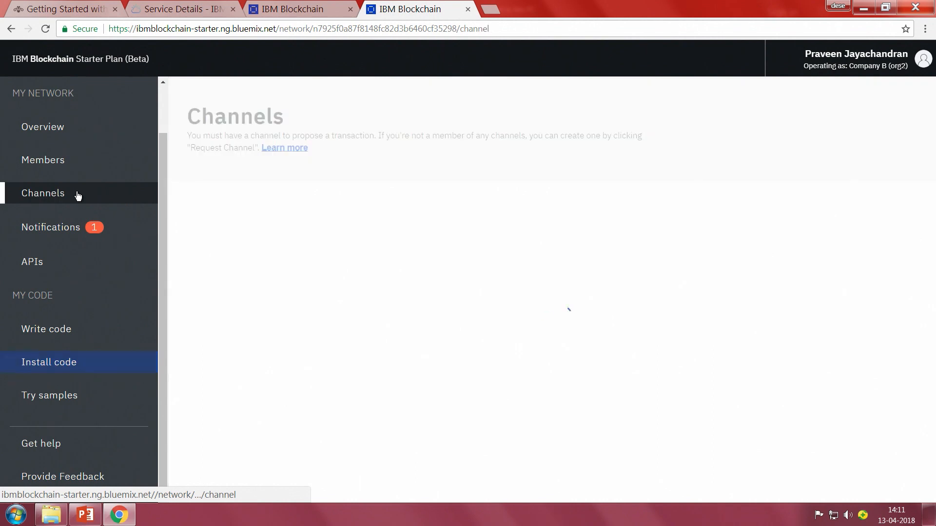
{"action": "left_click", "coordinate": [67, 130]}
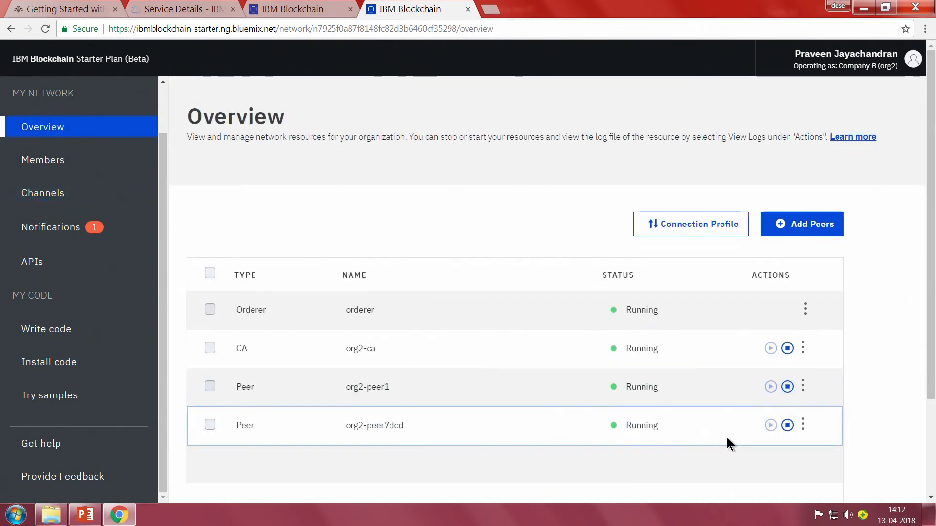
{"action": "left_click", "coordinate": [63, 194]}
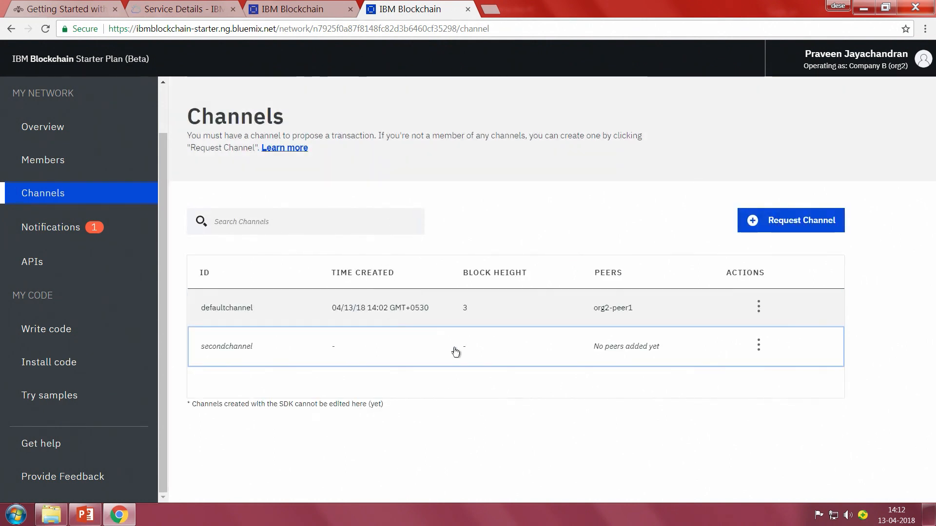
{"action": "left_click", "coordinate": [759, 346]}
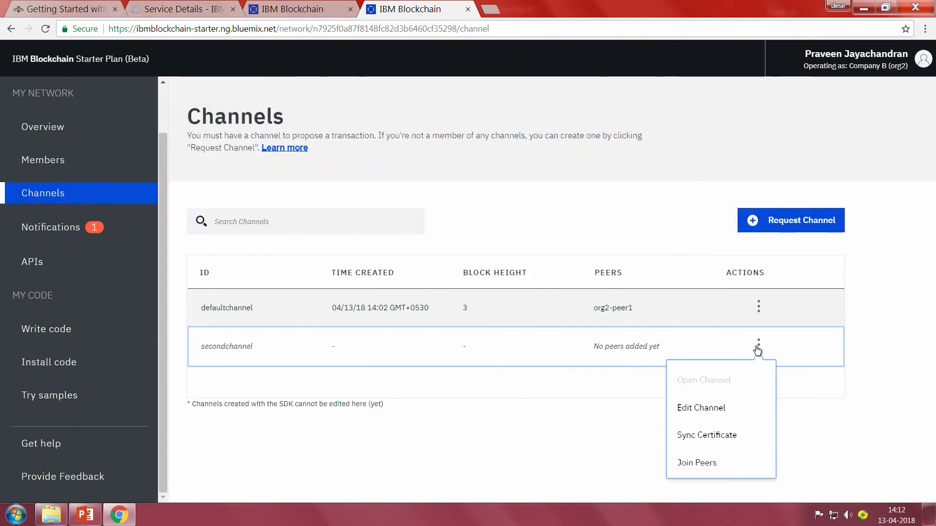
{"action": "left_click", "coordinate": [713, 468]}
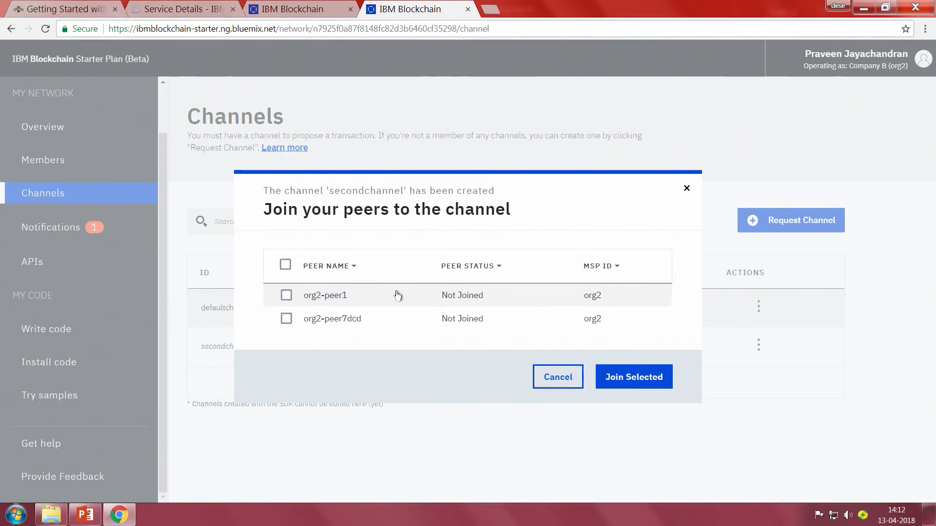
{"action": "left_click", "coordinate": [286, 319]}
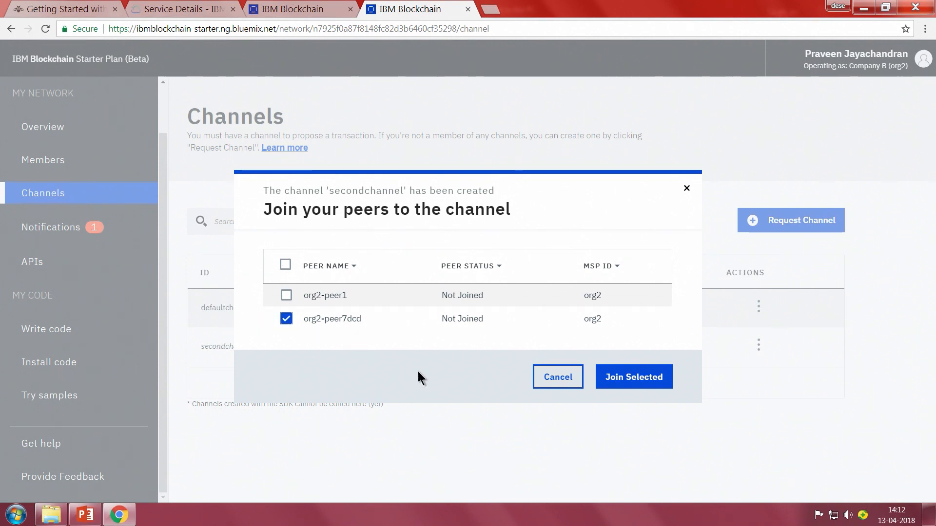
{"action": "left_click", "coordinate": [645, 388]}
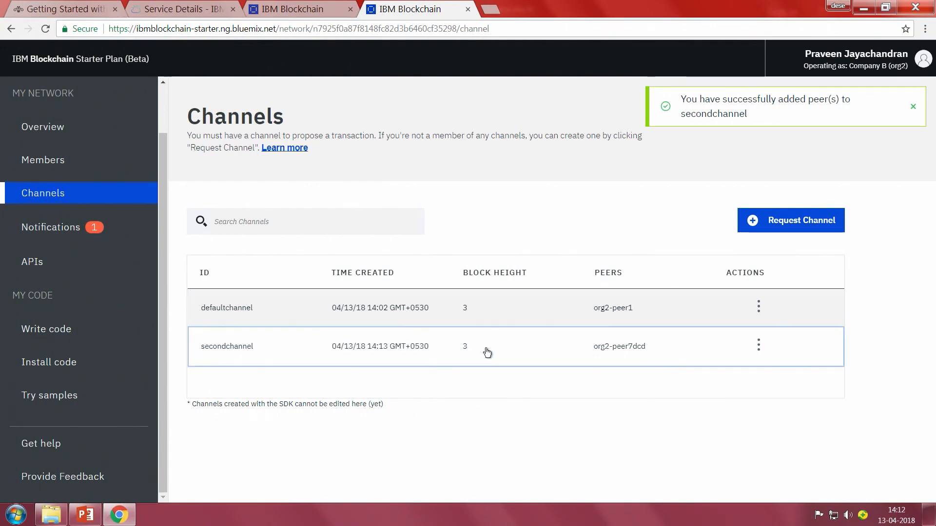
Examine secondchannel's activity overview and the transaction details of block number 2.
{"action": "left_click", "coordinate": [486, 350]}
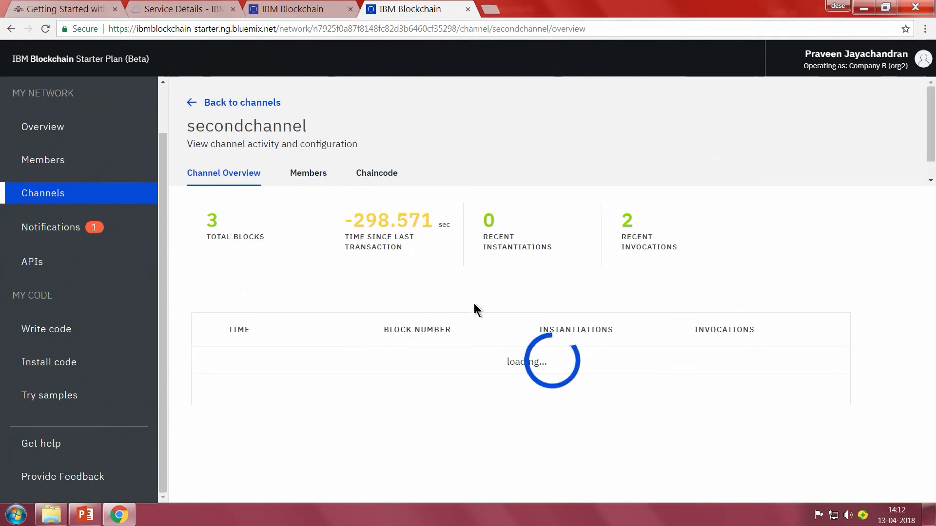
{"action": "scroll", "coordinate": [487, 273], "scroll_direction": "down", "scroll_amount": 1}
{"action": "left_click", "coordinate": [207, 307]}
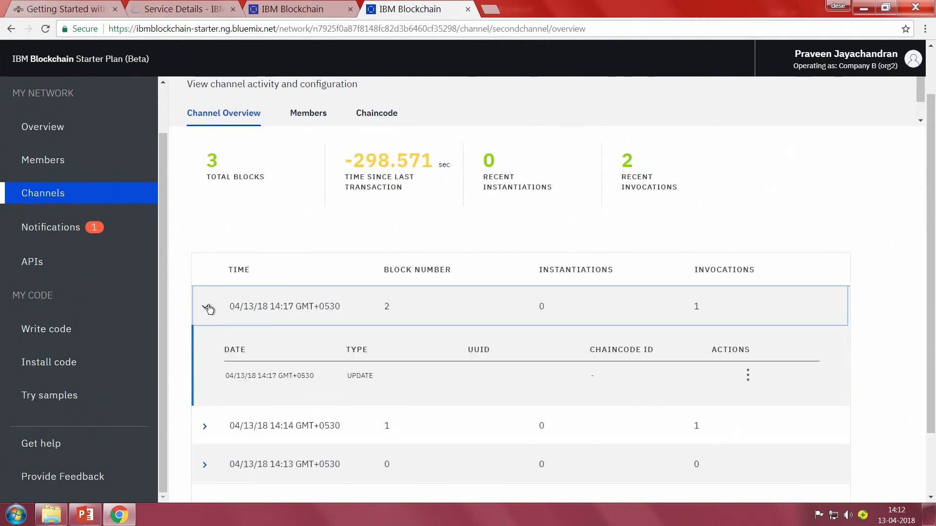
{"action": "scroll", "coordinate": [484, 357], "scroll_direction": "down", "scroll_amount": 2}
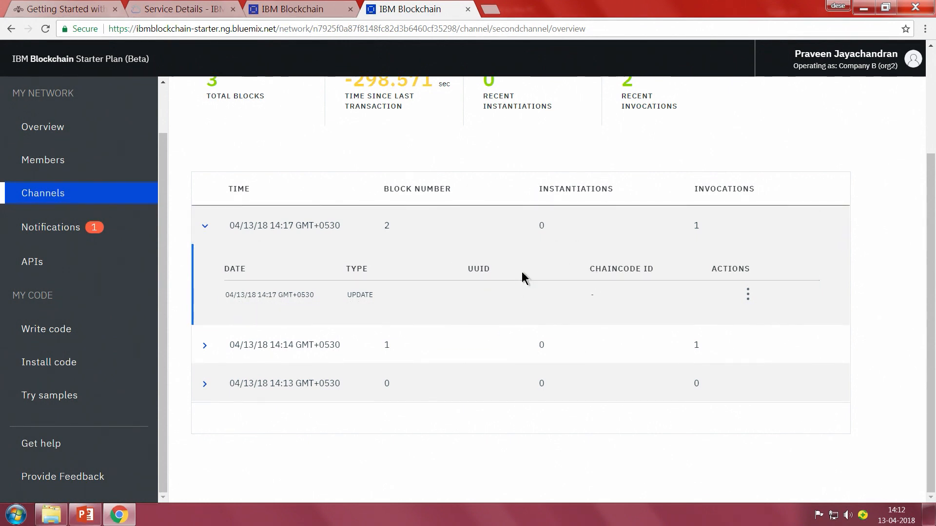
View Company B's notifications and channels, and switch the operating organization to Company C (org3).
{"action": "left_click", "coordinate": [28, 231]}
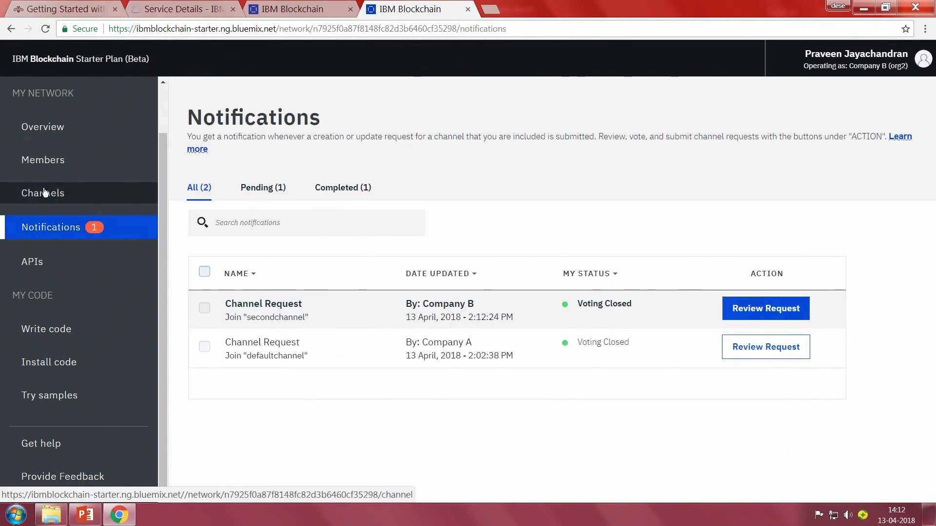
{"action": "left_click", "coordinate": [45, 192]}
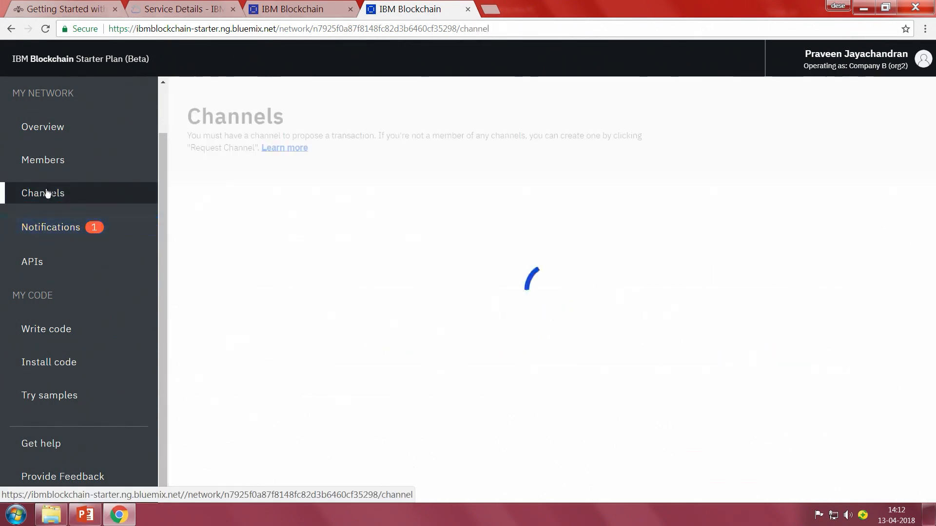
{"action": "left_click", "coordinate": [885, 67]}
{"action": "left_click", "coordinate": [831, 148]}
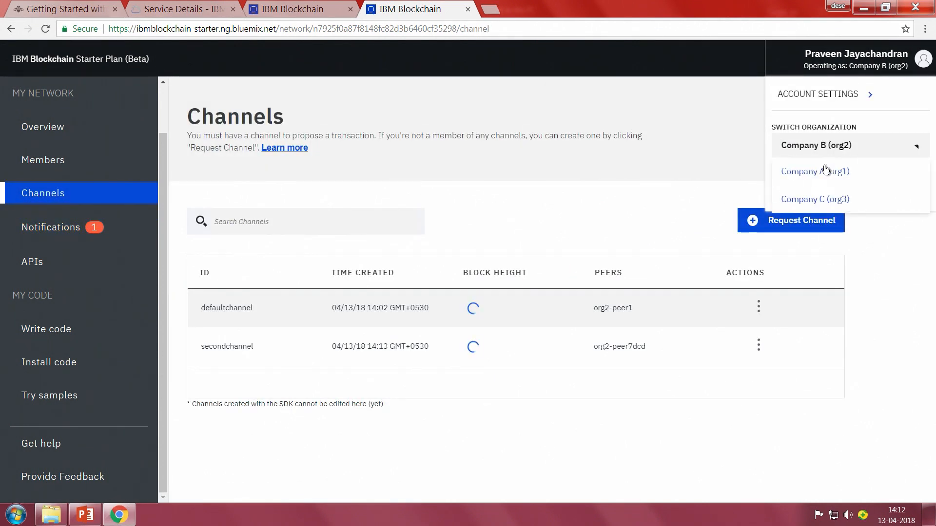
{"action": "left_click", "coordinate": [807, 195]}
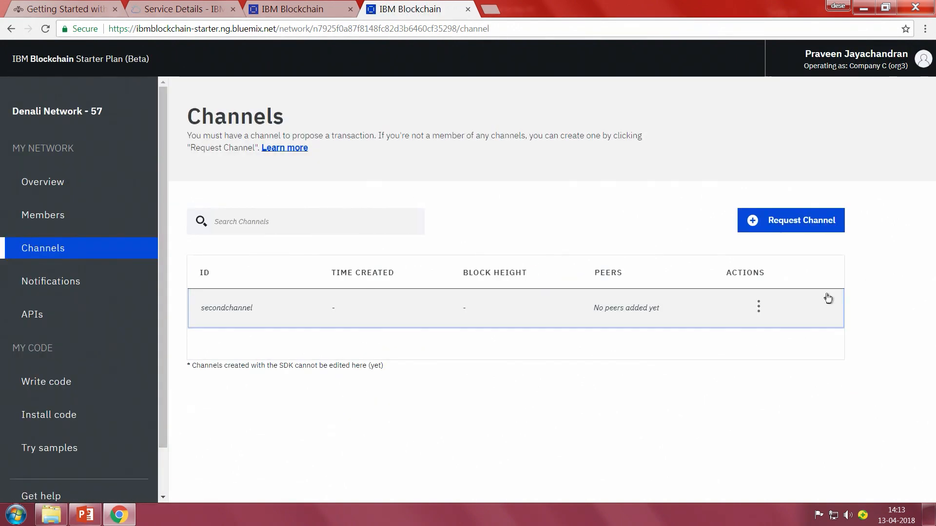
Join Company C's peer org3-peereaef to secondchannel.
{"action": "left_click", "coordinate": [758, 306]}
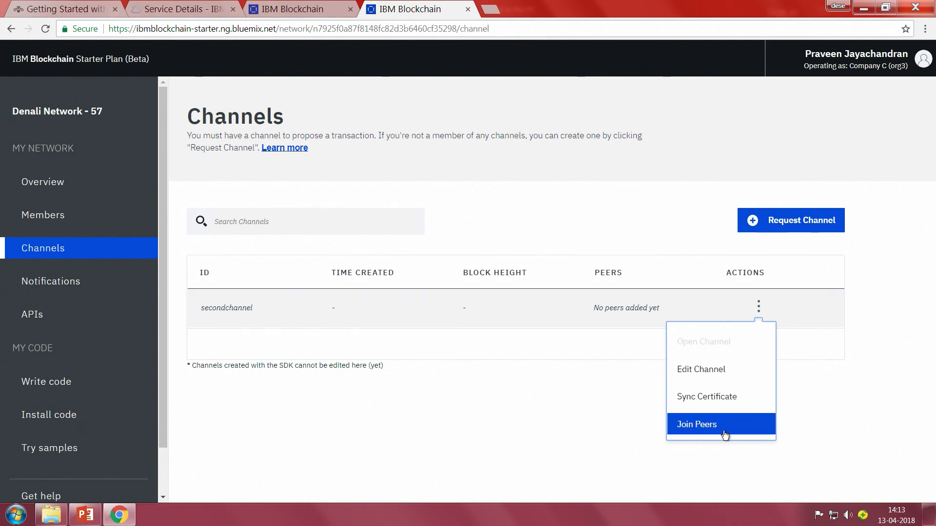
{"action": "left_click", "coordinate": [739, 431]}
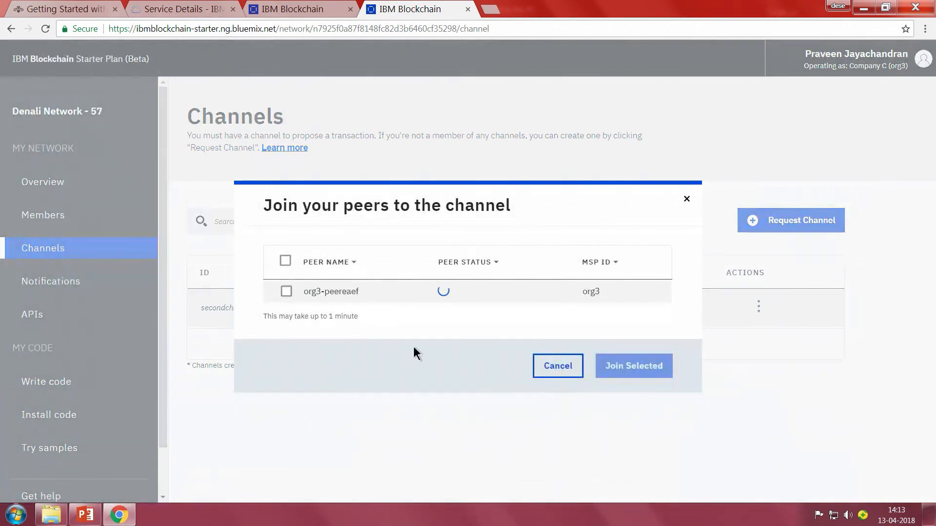
{"action": "left_click", "coordinate": [295, 301]}
{"action": "left_click", "coordinate": [644, 371]}
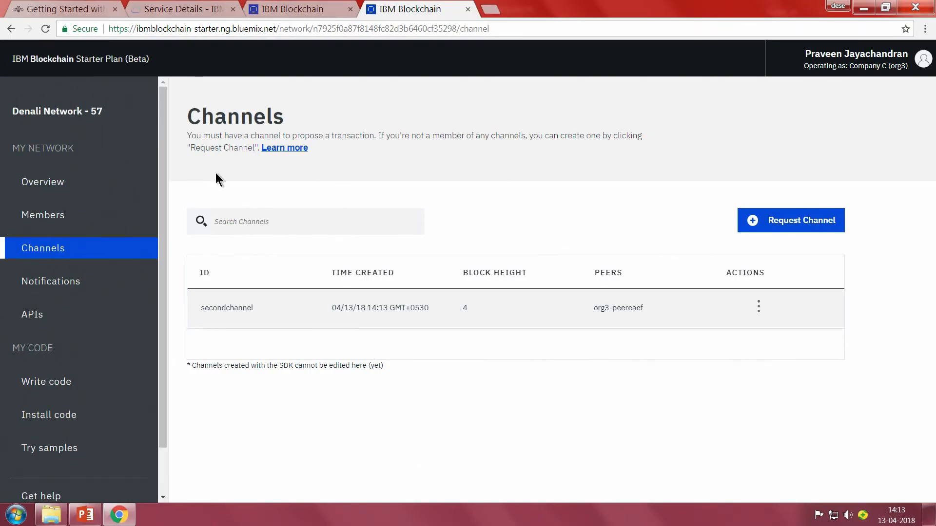
Reveal the secret in org3's API network credentials, and create and open a text document named key.txt on the desktop.
{"action": "left_click", "coordinate": [48, 323]}
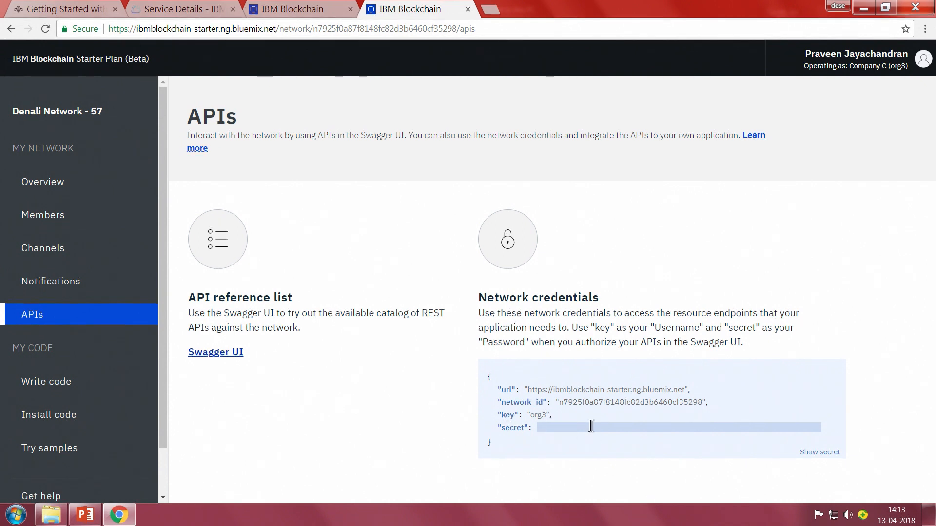
{"action": "left_click", "coordinate": [591, 427]}
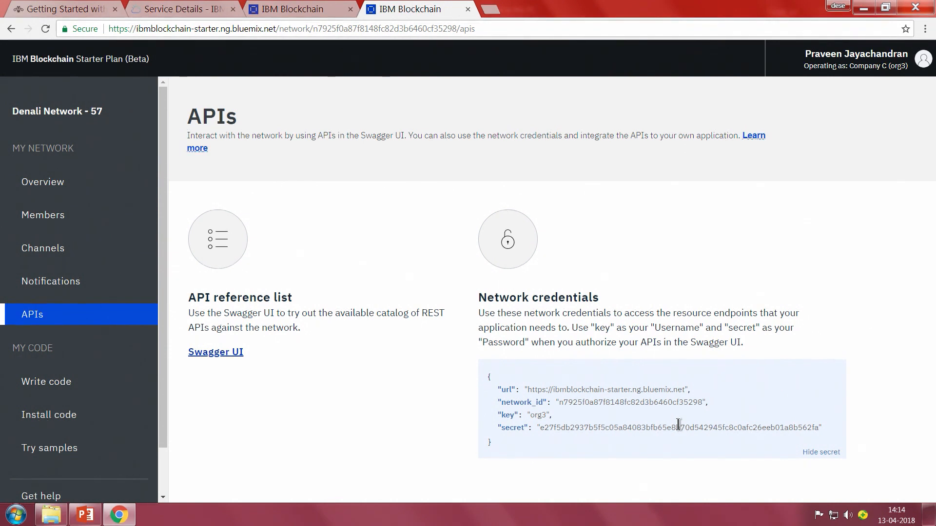
{"action": "key", "text": "super+d"}
{"action": "right_click", "coordinate": [209, 196]}
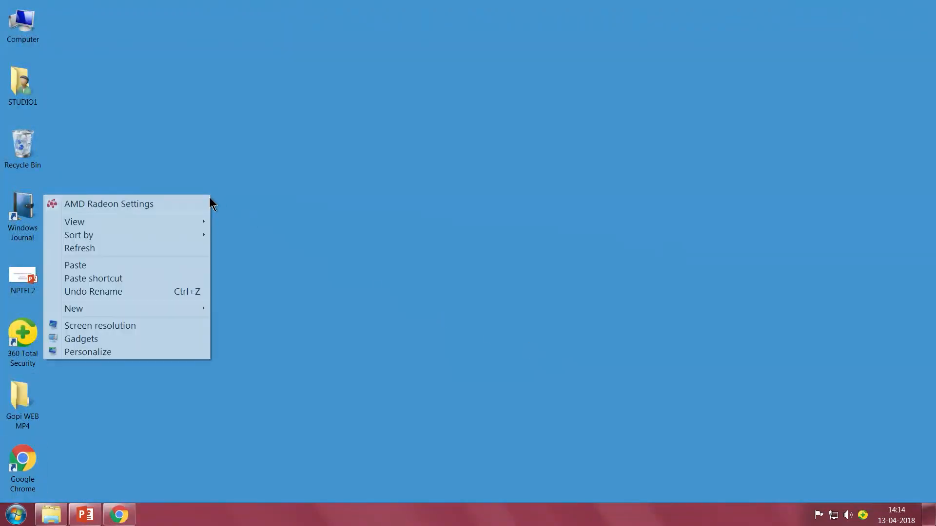
{"action": "mouse_move", "coordinate": [192, 305]}
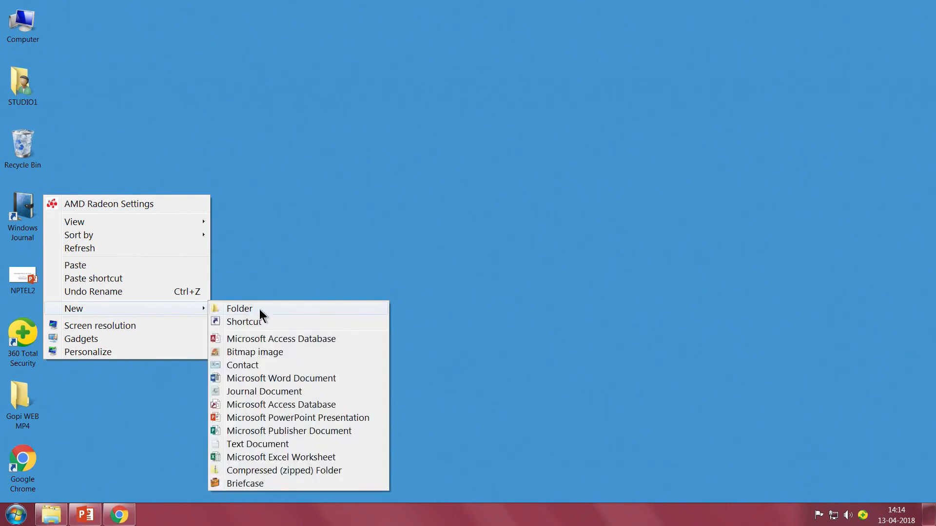
{"action": "left_click", "coordinate": [250, 444]}
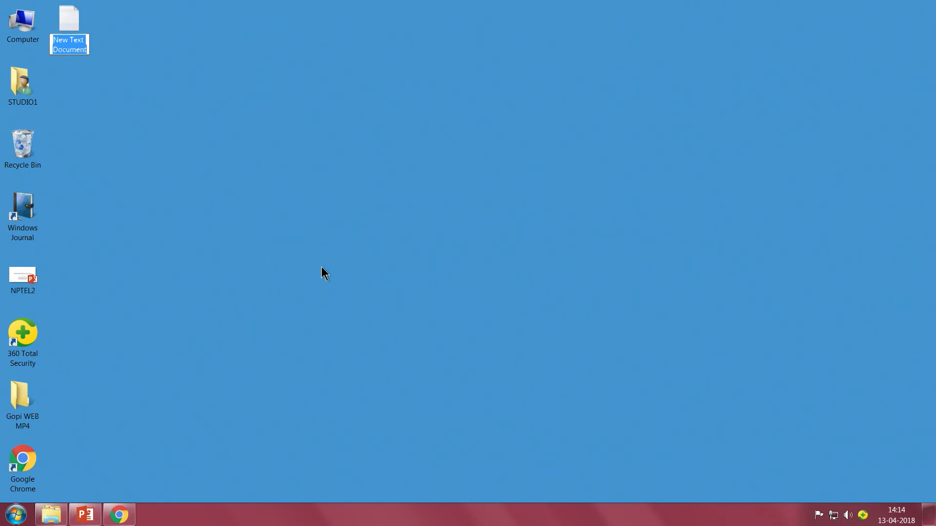
{"action": "type", "text": "key.txt"}
{"action": "key", "text": "Return"}
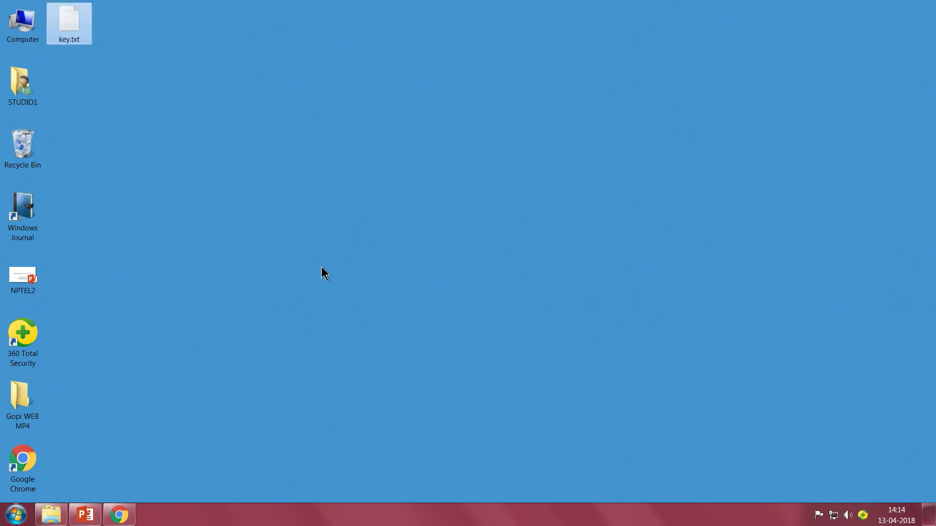
{"action": "key", "text": "Return"}
Copy the network ID and the API secret from the network credentials into key.txt in Notepad on separate lines.
{"action": "key", "text": "alt+Tab"}
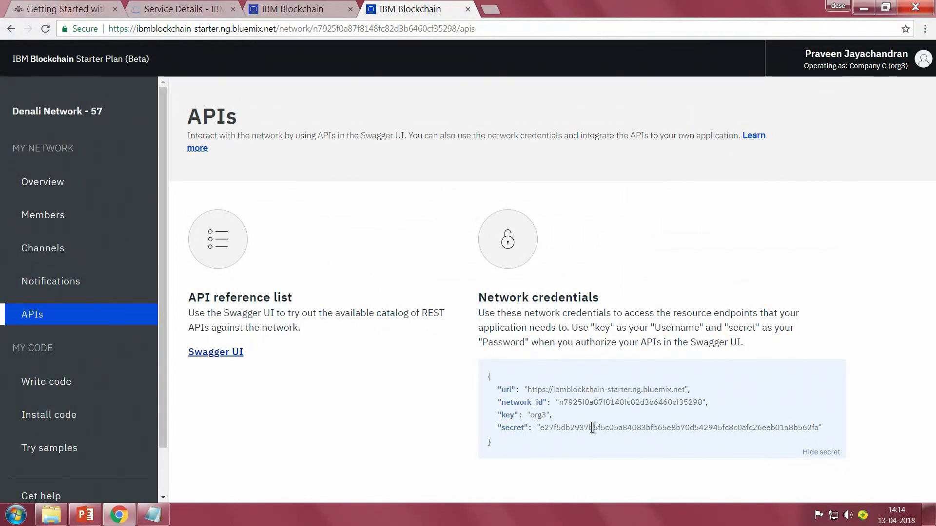
{"action": "double_click", "coordinate": [600, 404]}
{"action": "key", "text": "ctrl+c"}
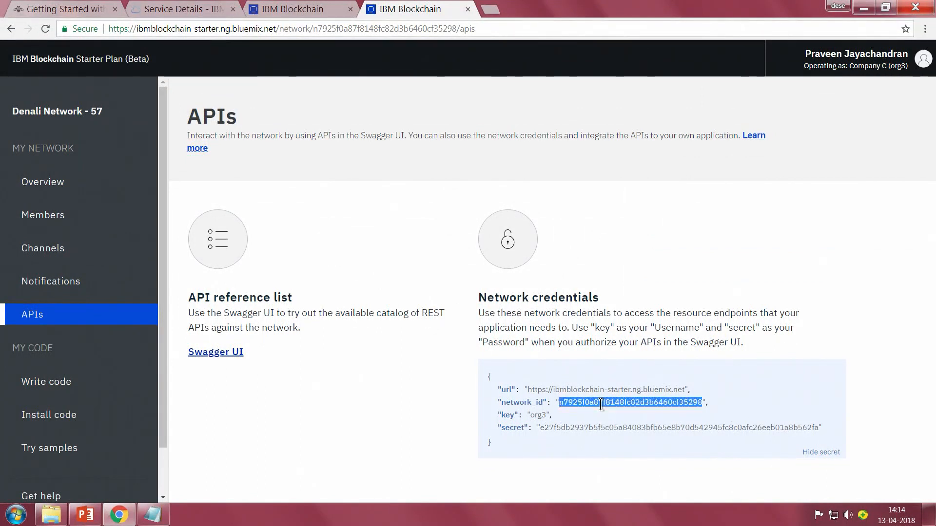
{"action": "key", "text": "alt+Tab"}
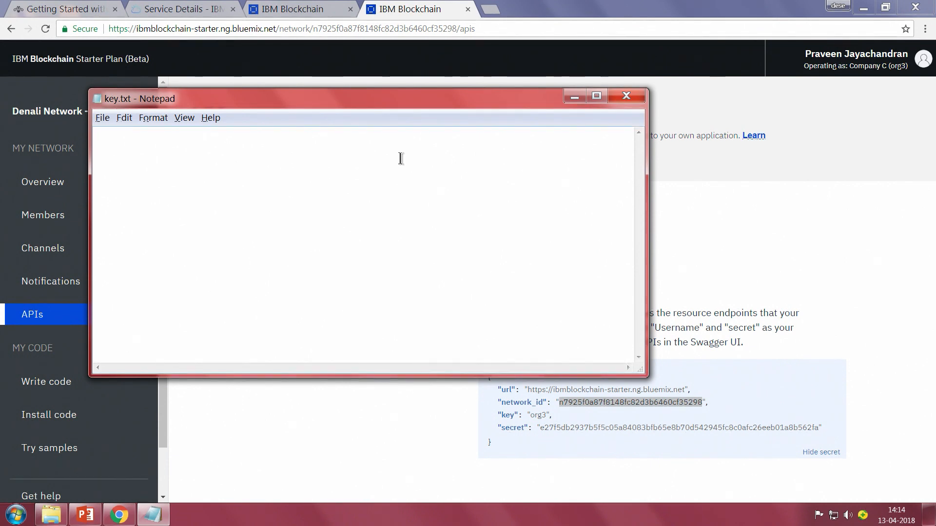
{"action": "key", "text": "ctrl+v"}
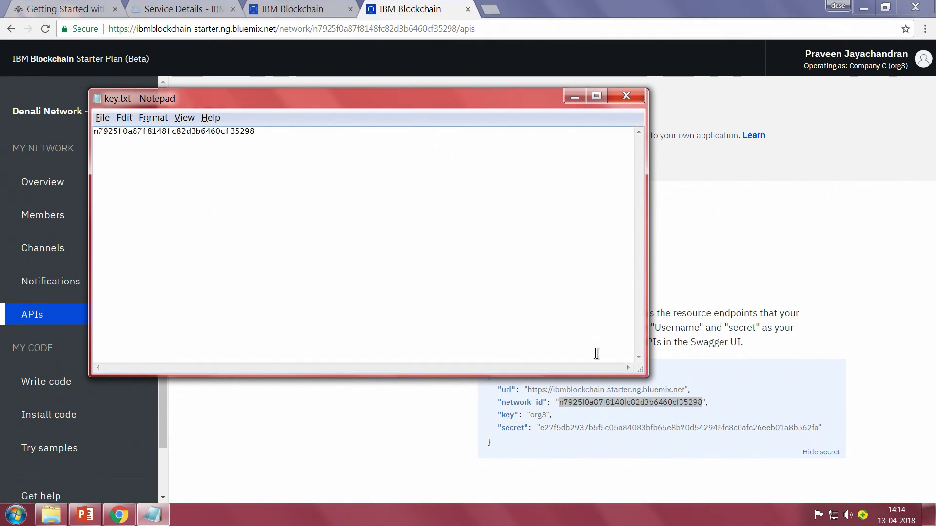
{"action": "double_click", "coordinate": [697, 428]}
{"action": "key", "text": "ctrl+c"}
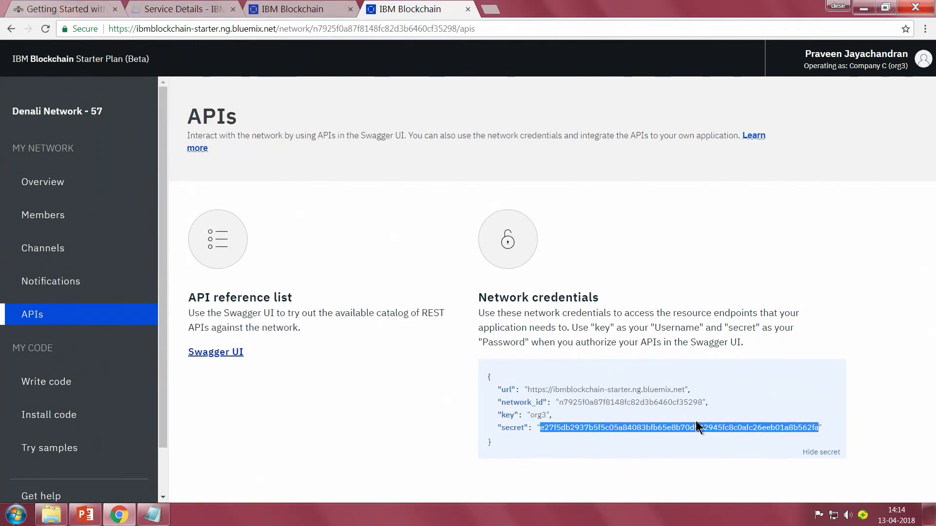
{"action": "key", "text": "alt+Tab"}
{"action": "key", "text": "ctrl+v"}
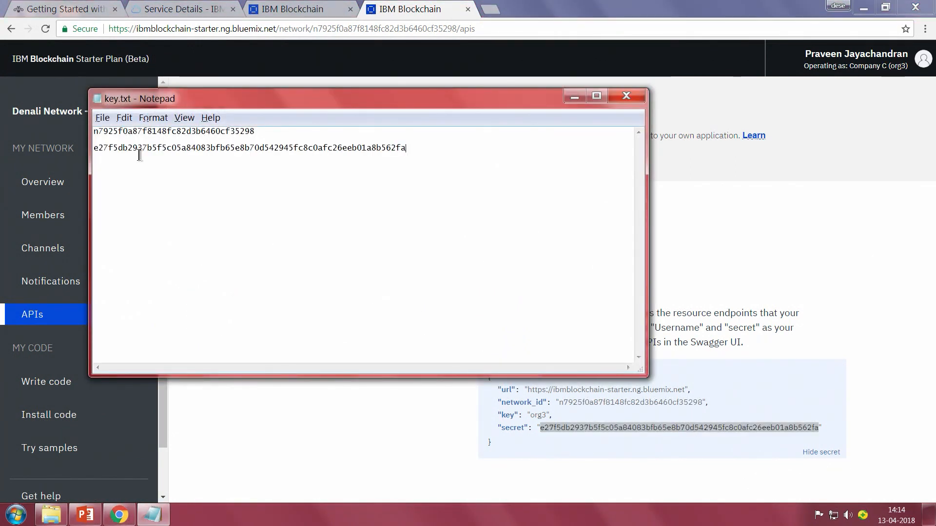
Return to the APIs page in Chrome and open the Swagger UI reference in a new browser tab.
{"action": "left_click", "coordinate": [843, 317]}
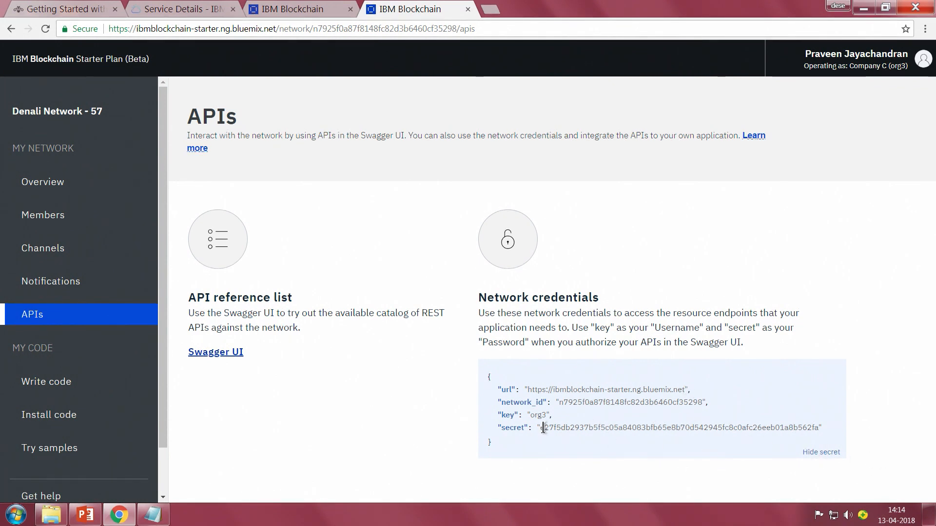
{"action": "right_click", "coordinate": [239, 350]}
{"action": "left_click", "coordinate": [297, 359]}
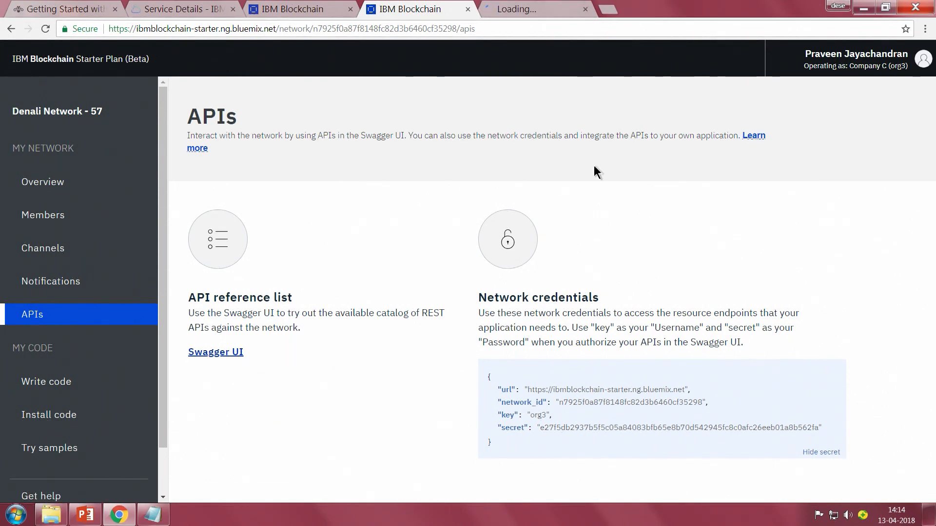
{"action": "left_click", "coordinate": [509, 5]}
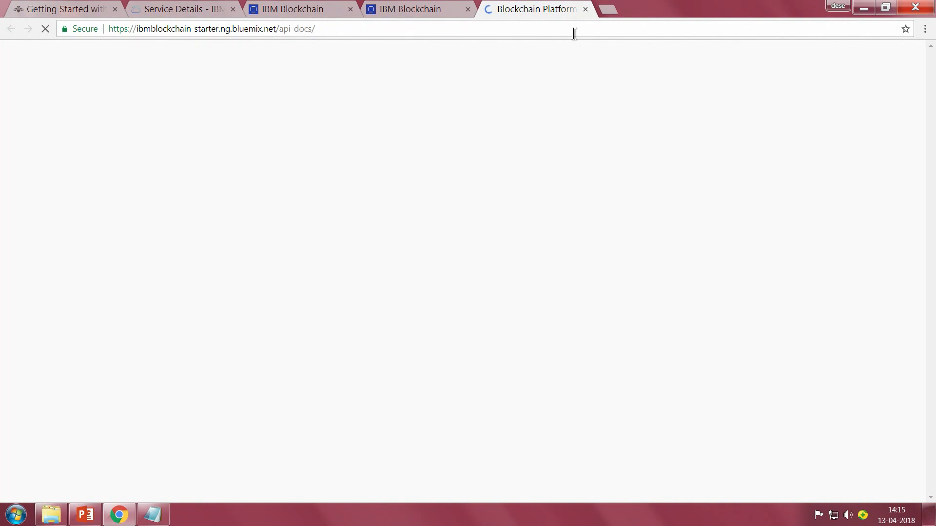
Look over the Networks, Channels and Peers endpoints and the data models in the API reference.
{"action": "scroll", "coordinate": [411, 143], "scroll_direction": "down", "scroll_amount": 1}
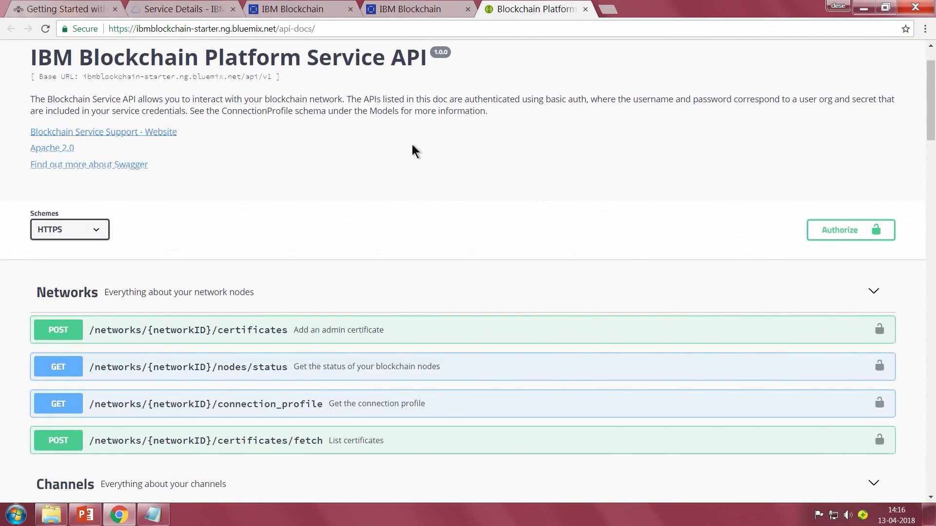
{"action": "scroll", "coordinate": [413, 145], "scroll_direction": "down", "scroll_amount": 1}
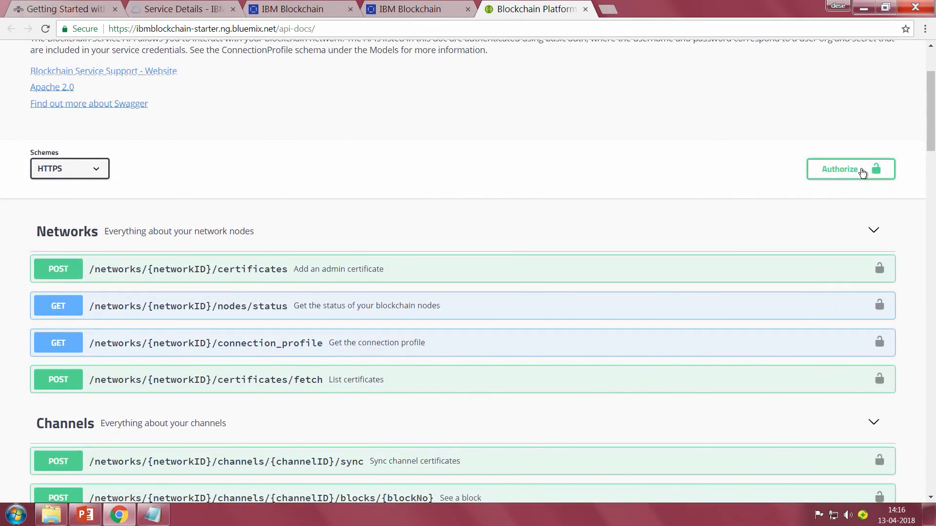
{"action": "scroll", "coordinate": [453, 155], "scroll_direction": "down", "scroll_amount": 1}
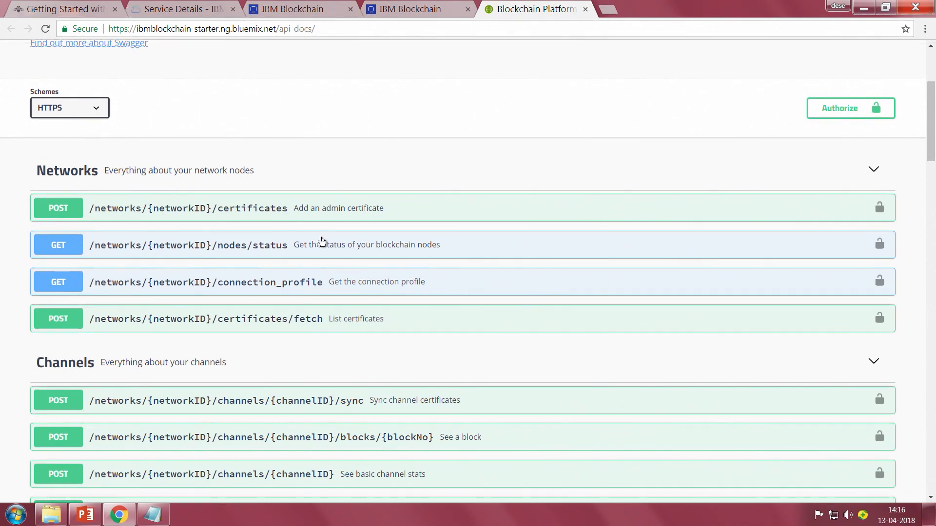
{"action": "scroll", "coordinate": [312, 243], "scroll_direction": "down", "scroll_amount": 1}
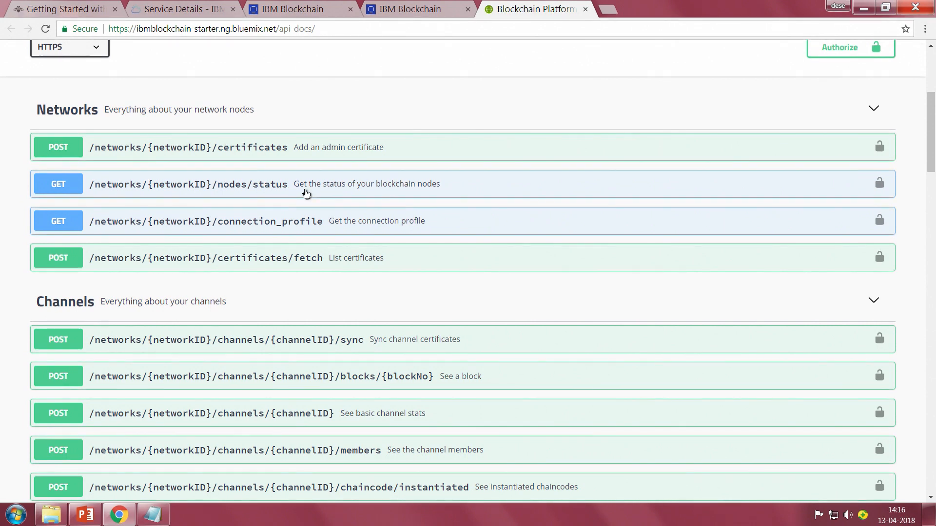
{"action": "scroll", "coordinate": [332, 191], "scroll_direction": "down", "scroll_amount": 1}
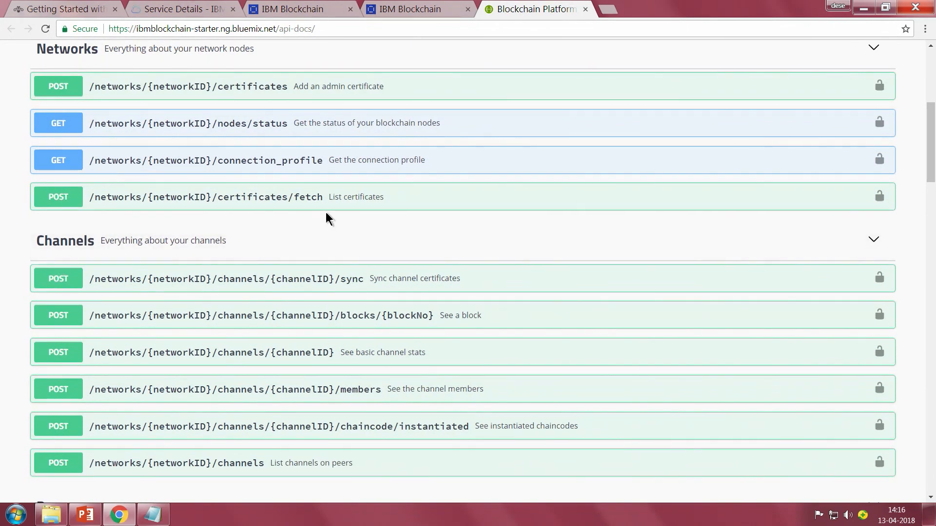
{"action": "scroll", "coordinate": [326, 213], "scroll_direction": "down", "scroll_amount": 6}
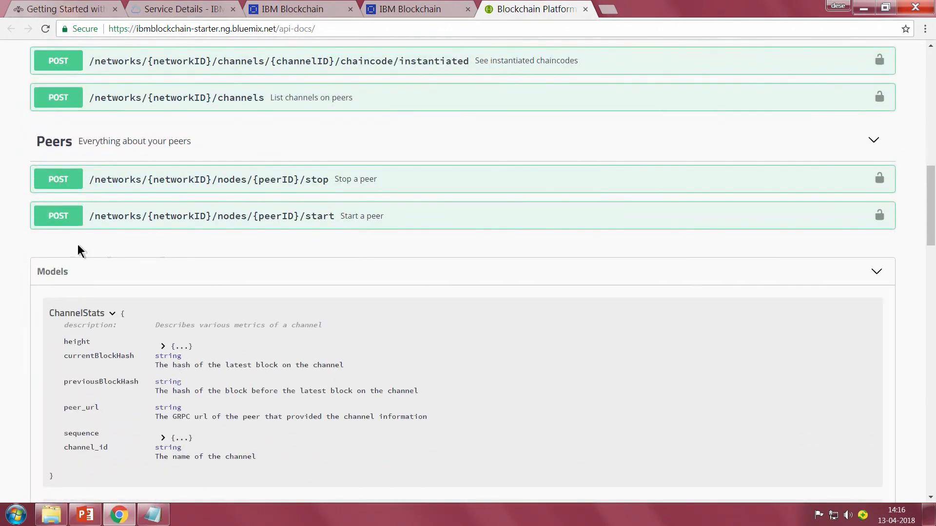
{"action": "scroll", "coordinate": [305, 228], "scroll_direction": "down", "scroll_amount": 7}
{"action": "scroll", "coordinate": [322, 224], "scroll_direction": "down", "scroll_amount": 14}
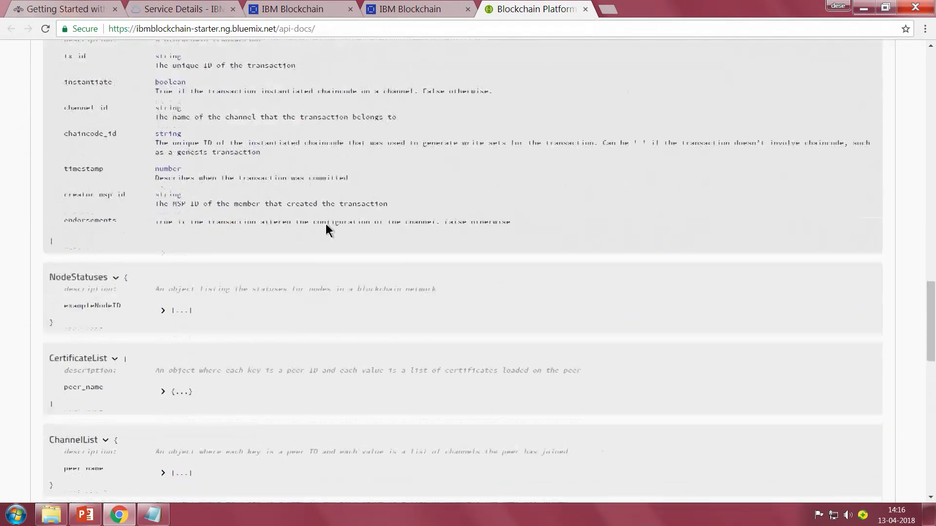
{"action": "scroll", "coordinate": [352, 222], "scroll_direction": "up", "scroll_amount": 10}
{"action": "scroll", "coordinate": [352, 221], "scroll_direction": "up", "scroll_amount": 18}
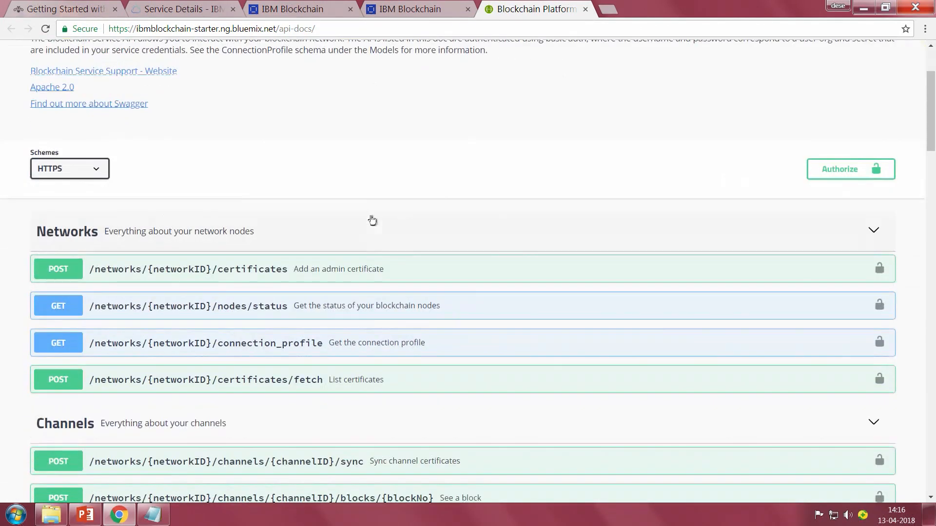
Authorize the API reference with username org3 and the secret from key.txt pasted as the password.
{"action": "left_click", "coordinate": [834, 173]}
{"action": "left_click", "coordinate": [312, 281]}
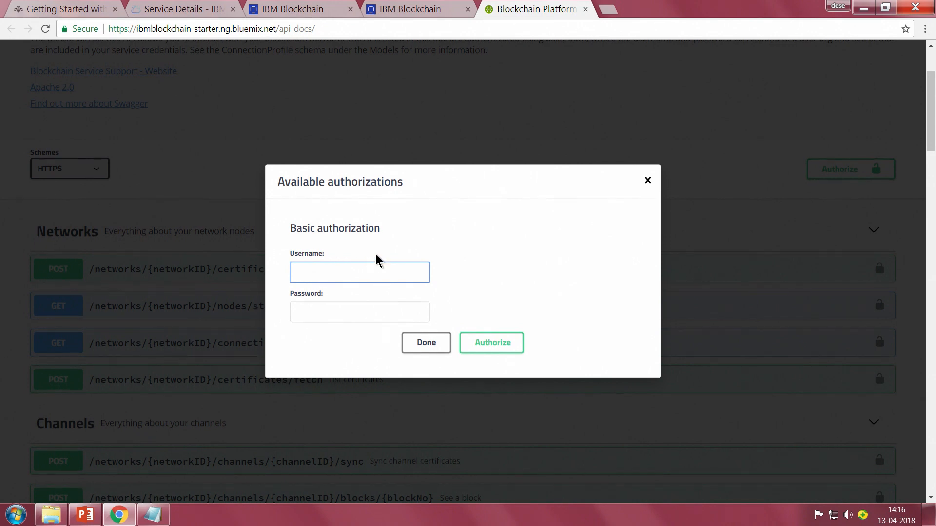
{"action": "type", "text": "org3"}
{"action": "key", "text": "Tab"}
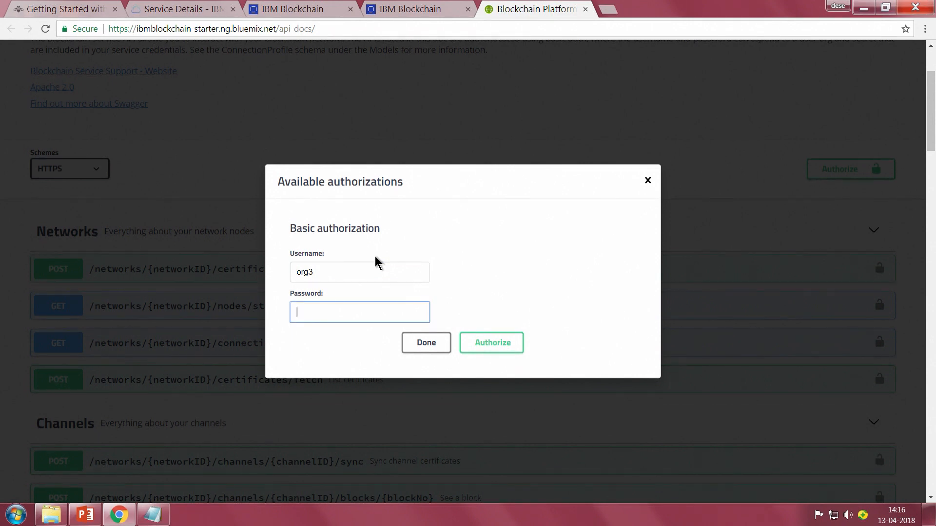
{"action": "left_click", "coordinate": [152, 515]}
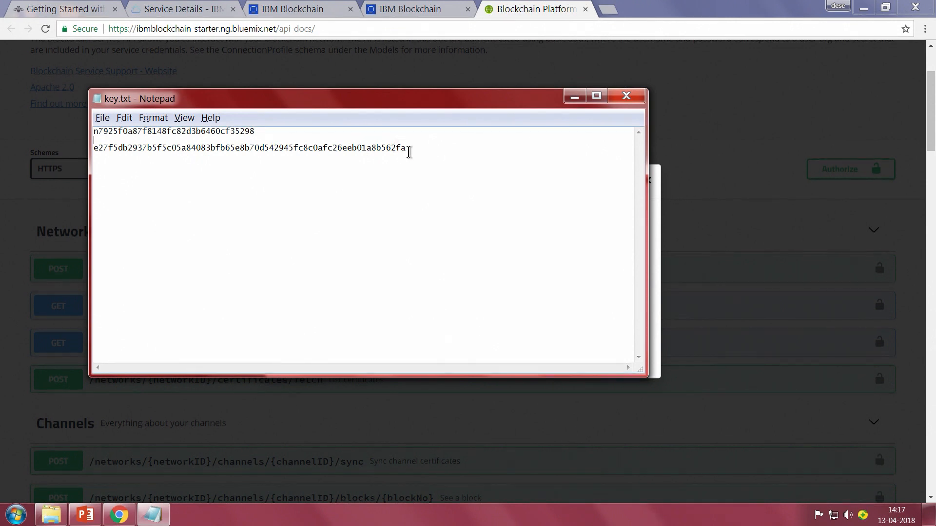
{"action": "double_click", "coordinate": [409, 148]}
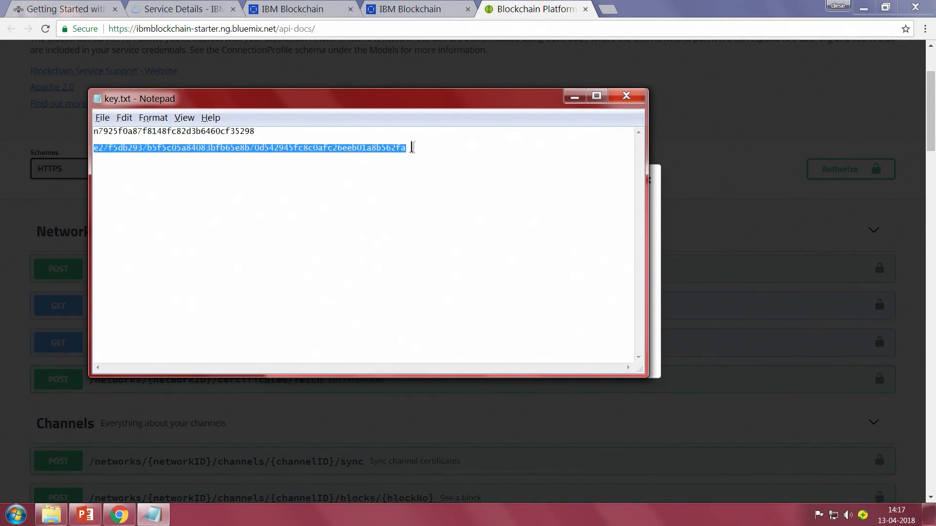
{"action": "key", "text": "alt+Tab"}
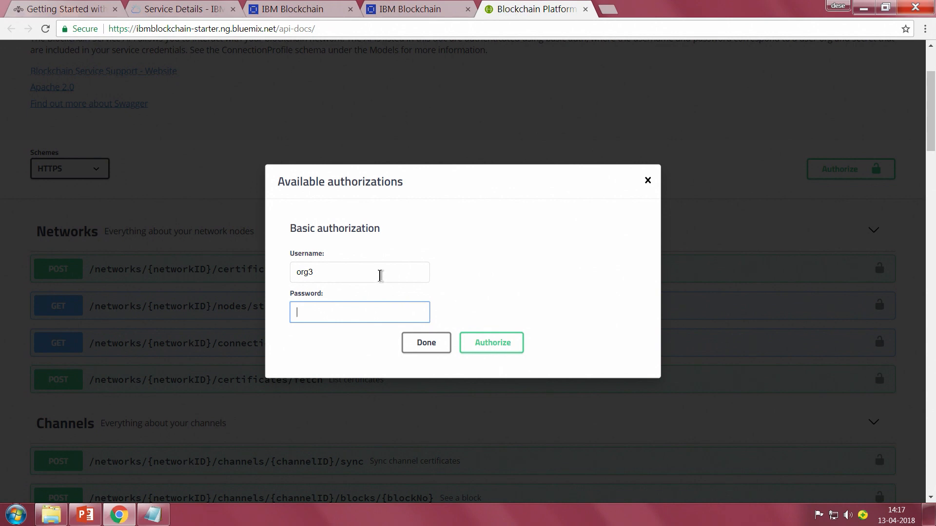
{"action": "key", "text": "ctrl+v"}
{"action": "left_click", "coordinate": [494, 341]}
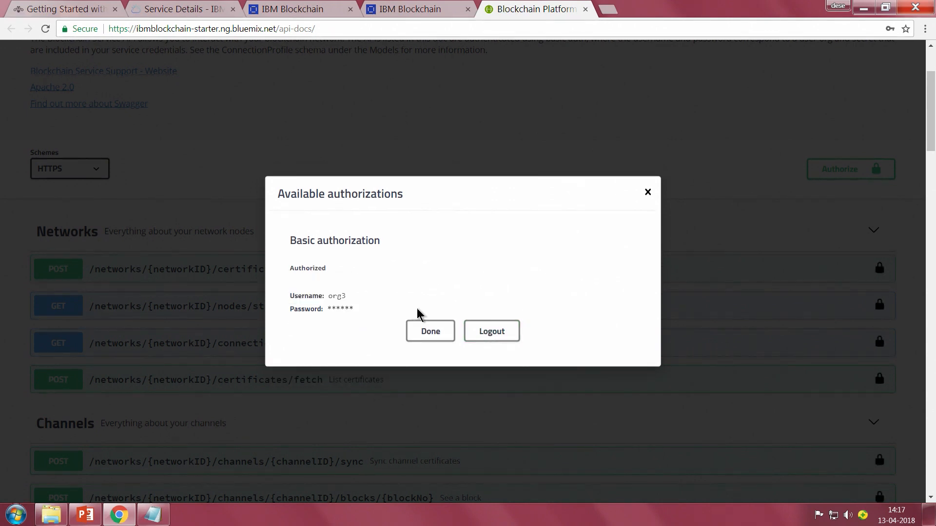
{"action": "left_click", "coordinate": [415, 329]}
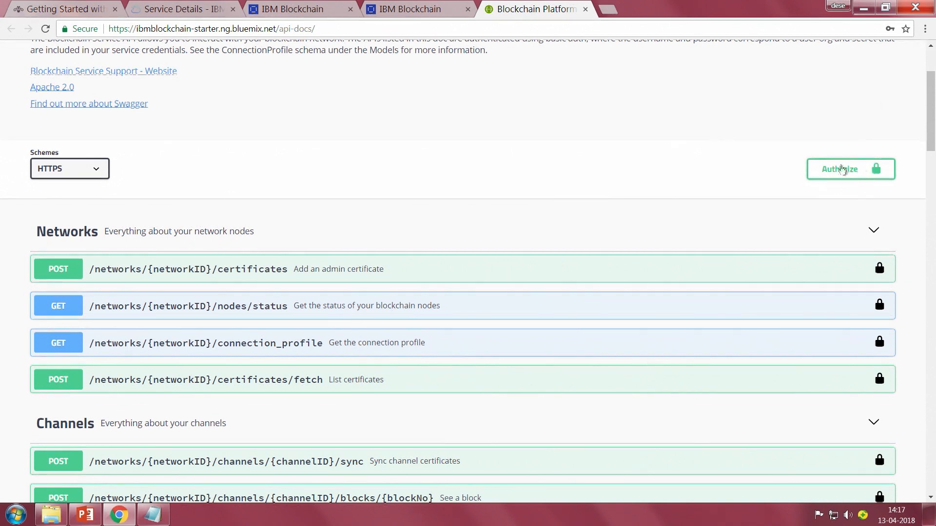
Expand the GET /networks/{networkID}/nodes/status endpoint and decline saving the password for this site.
{"action": "left_click", "coordinate": [395, 305]}
{"action": "scroll", "coordinate": [398, 287], "scroll_direction": "down", "scroll_amount": 1}
{"action": "scroll", "coordinate": [397, 284], "scroll_direction": "down", "scroll_amount": 1}
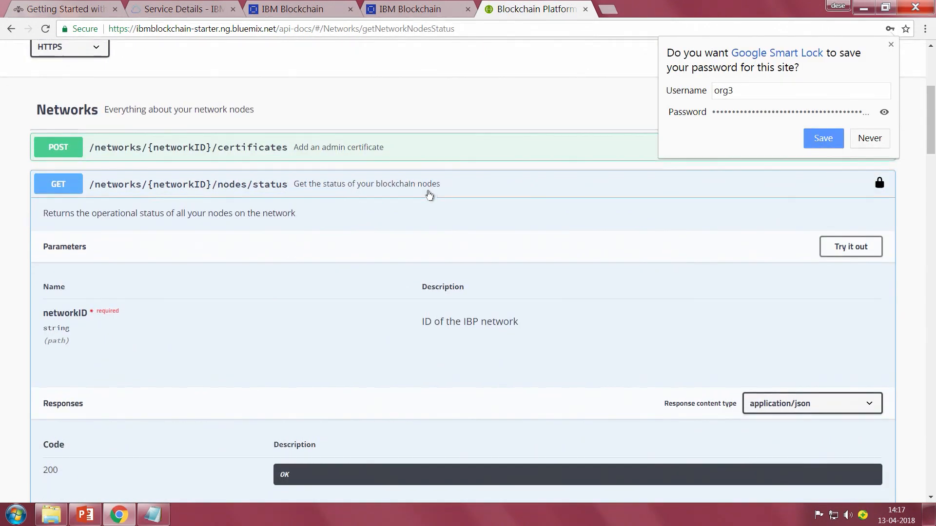
{"action": "left_click", "coordinate": [885, 141]}
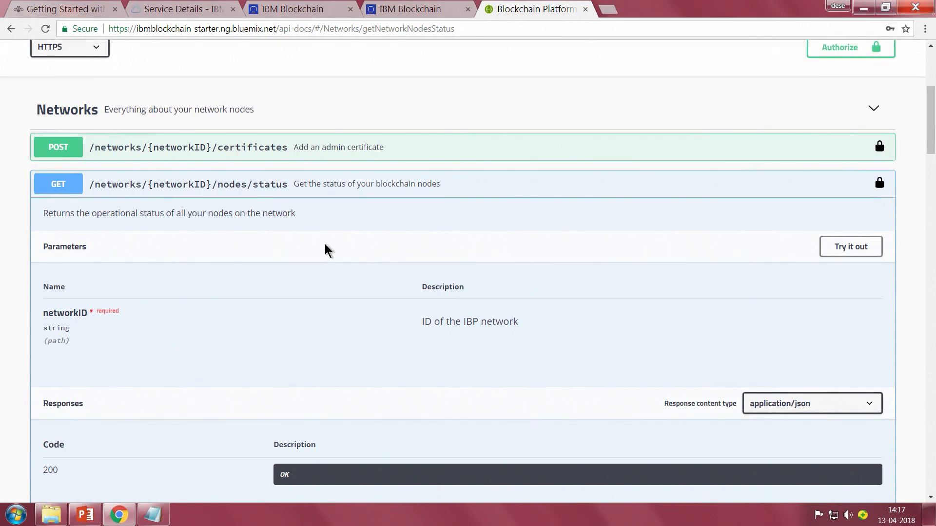
Enable trying out the GET nodes/status request and fill its networkID parameter with the network ID copied from key.txt.
{"action": "scroll", "coordinate": [325, 244], "scroll_direction": "down", "scroll_amount": 1}
{"action": "scroll", "coordinate": [346, 236], "scroll_direction": "down", "scroll_amount": 1}
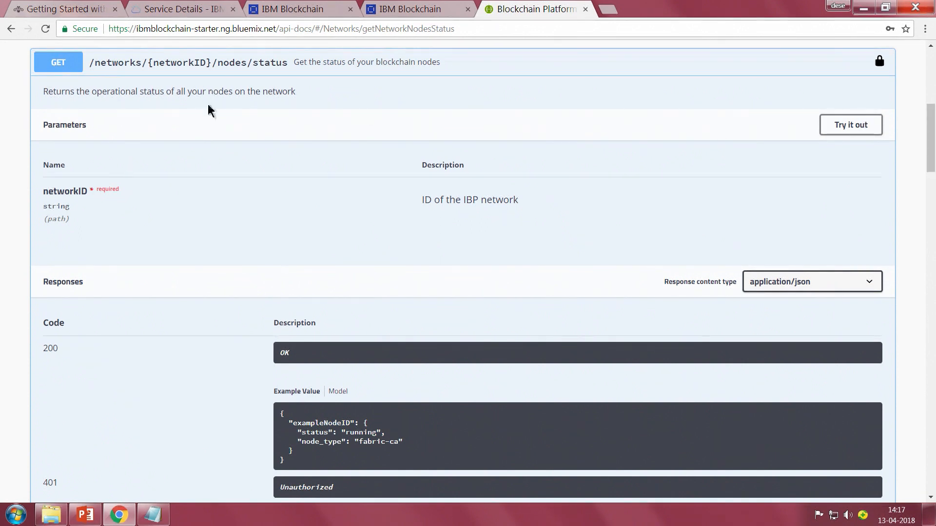
{"action": "left_click", "coordinate": [863, 127]}
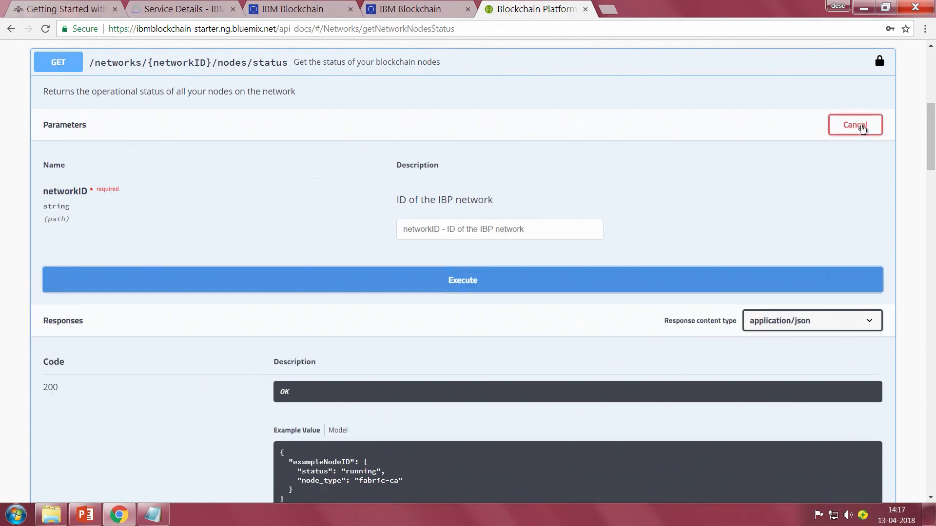
{"action": "left_click", "coordinate": [470, 229]}
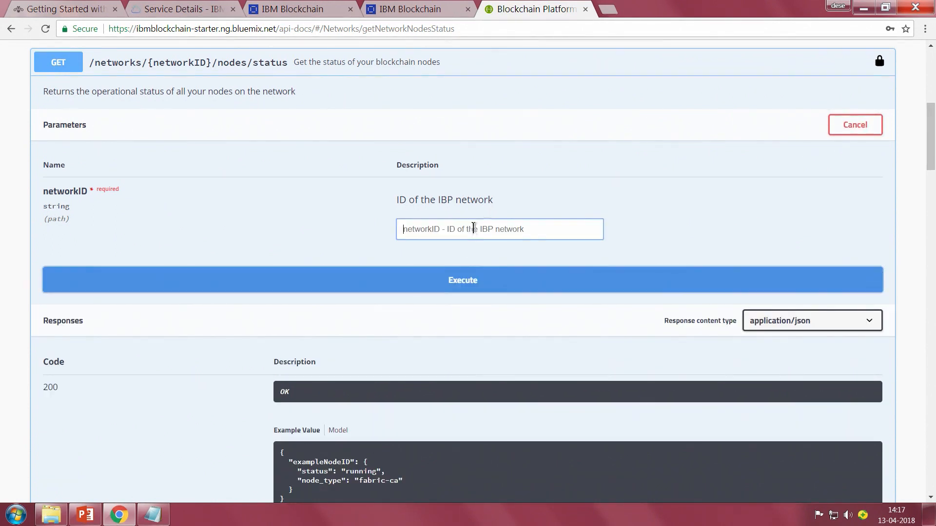
{"action": "key", "text": "alt+Tab"}
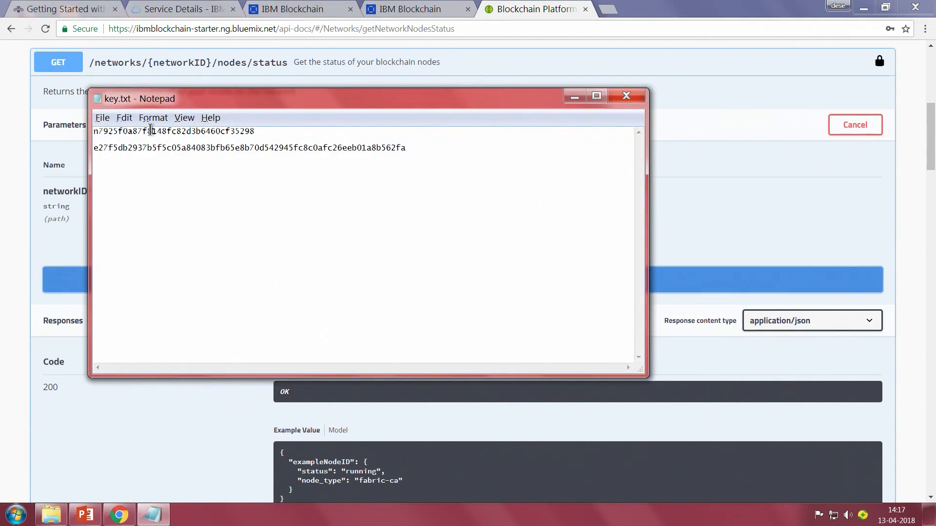
{"action": "double_click", "coordinate": [161, 130]}
{"action": "key", "text": "ctrl+c"}
{"action": "key", "text": "alt+Tab"}
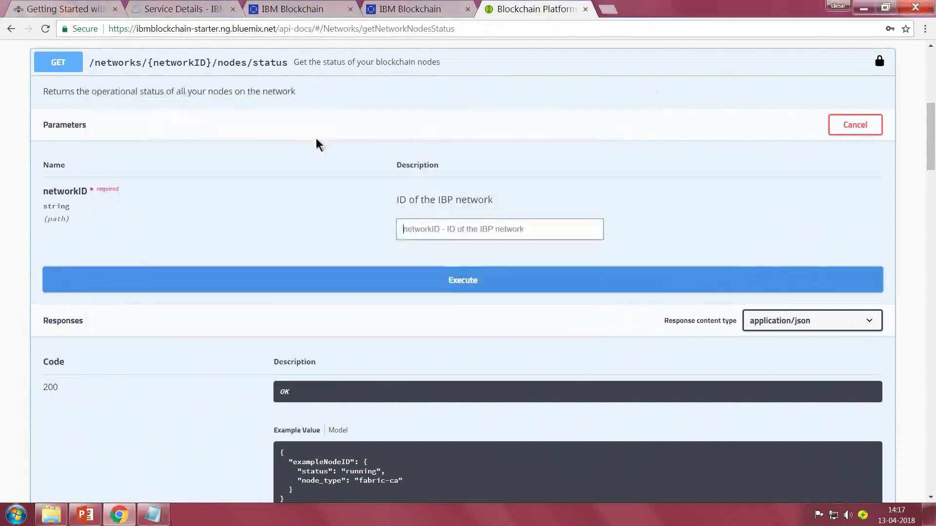
{"action": "key", "text": "ctrl+v"}
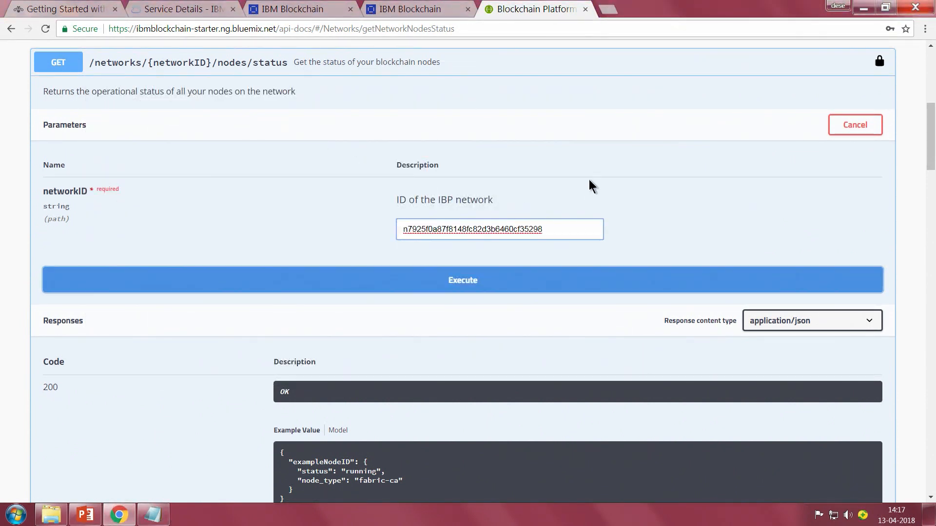
Execute the GET nodes/status request for the entered network.
{"action": "scroll", "coordinate": [624, 156], "scroll_direction": "down", "scroll_amount": 4}
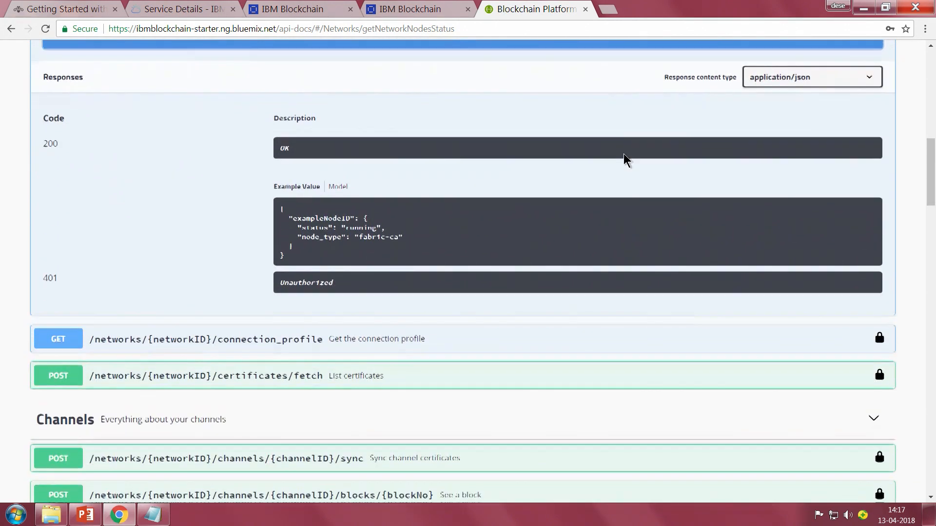
{"action": "scroll", "coordinate": [623, 153], "scroll_direction": "up", "scroll_amount": 4}
{"action": "left_click", "coordinate": [627, 218]}
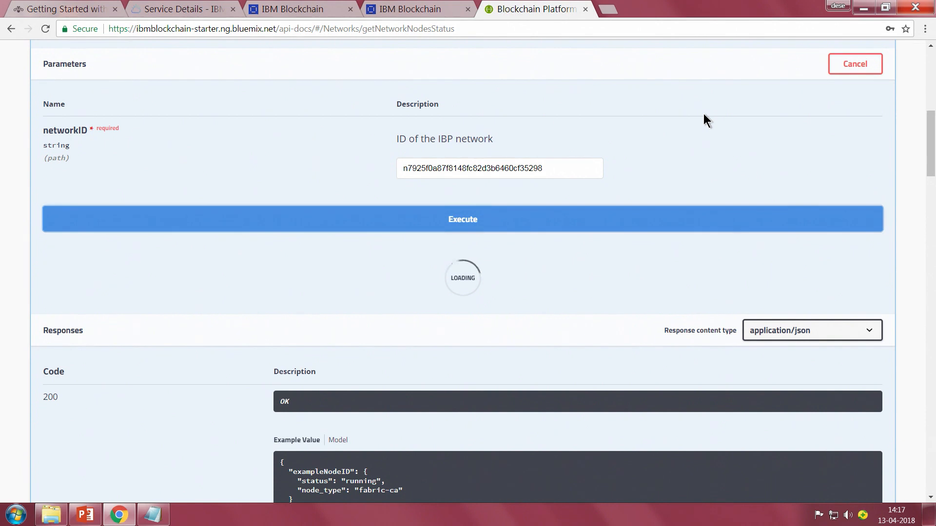
Examine the nodes/status server response, including its curl command, request URL, response body and response headers.
{"action": "scroll", "coordinate": [704, 115], "scroll_direction": "down", "scroll_amount": 2}
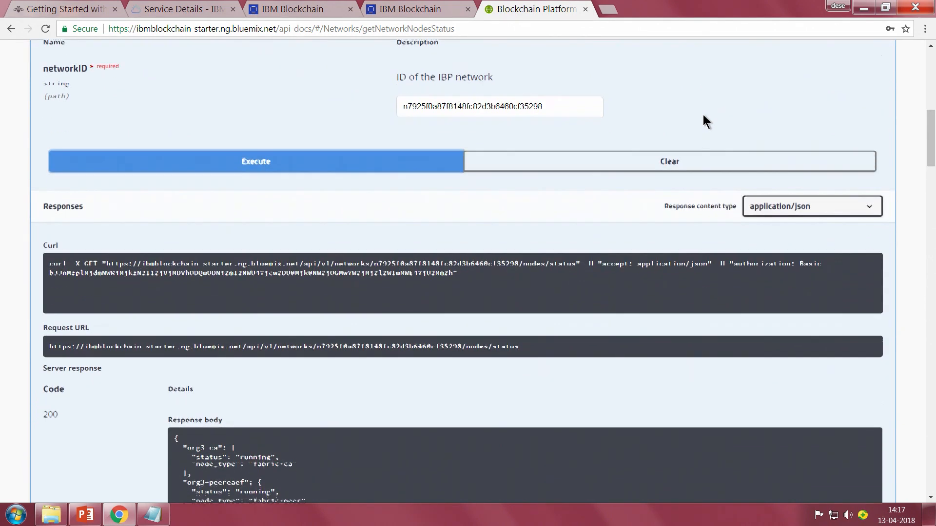
{"action": "scroll", "coordinate": [702, 119], "scroll_direction": "down", "scroll_amount": 3}
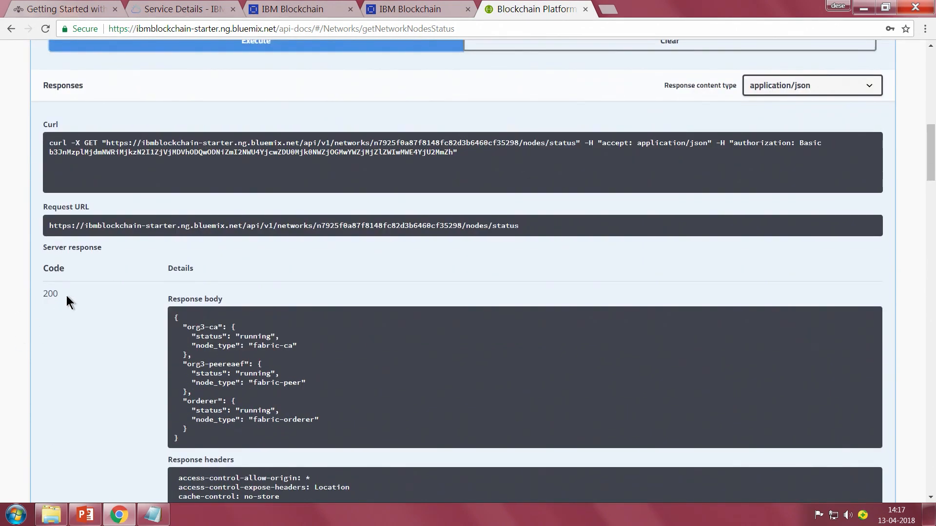
{"action": "scroll", "coordinate": [97, 270], "scroll_direction": "down", "scroll_amount": 3}
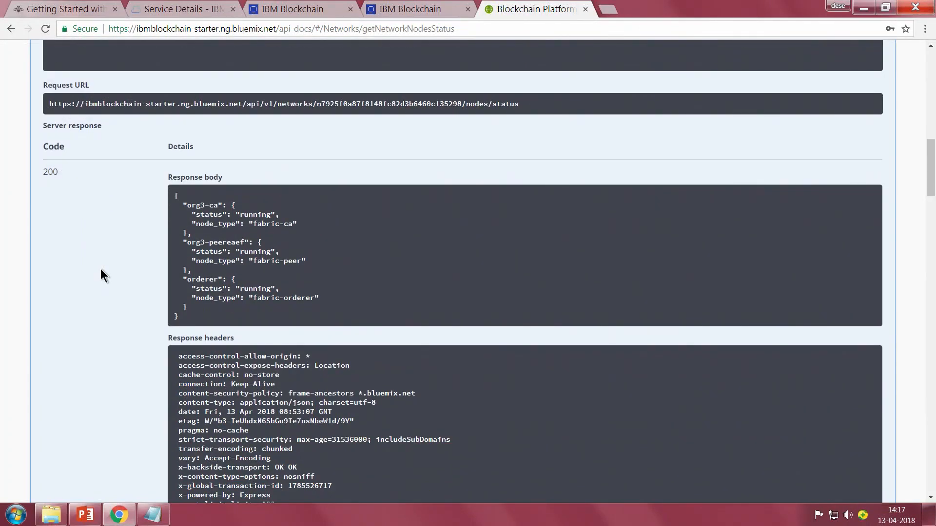
{"action": "scroll", "coordinate": [101, 268], "scroll_direction": "down", "scroll_amount": 1}
{"action": "scroll", "coordinate": [104, 265], "scroll_direction": "up", "scroll_amount": 2}
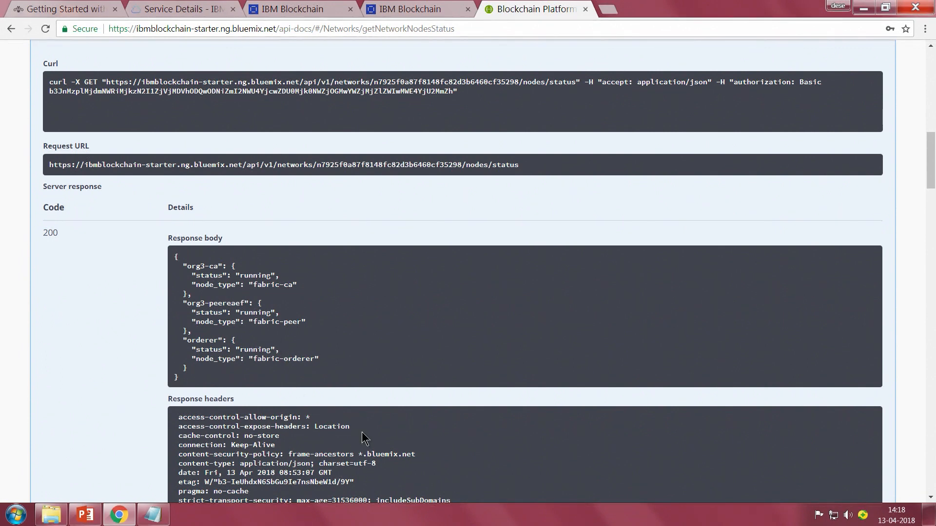
{"action": "scroll", "coordinate": [402, 410], "scroll_direction": "down", "scroll_amount": 9}
{"action": "scroll", "coordinate": [422, 405], "scroll_direction": "up", "scroll_amount": 3}
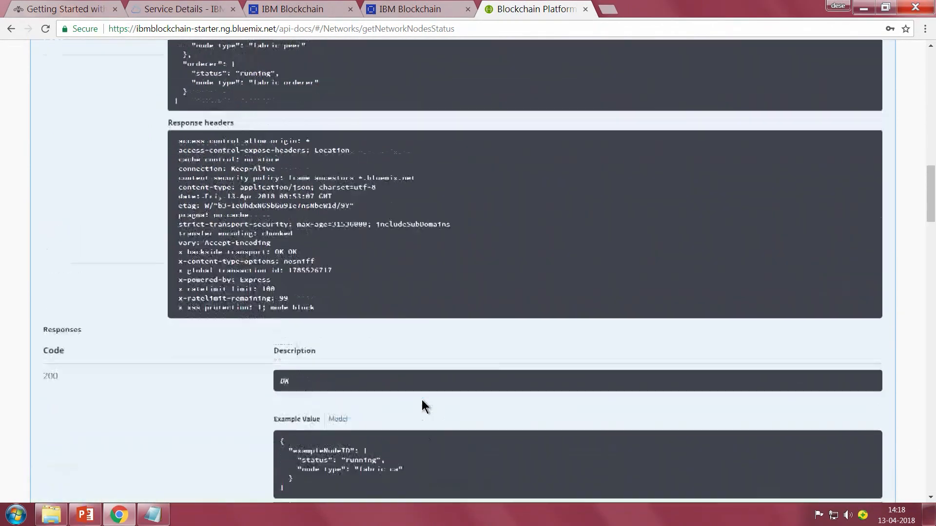
{"action": "scroll", "coordinate": [422, 407], "scroll_direction": "up", "scroll_amount": 18}
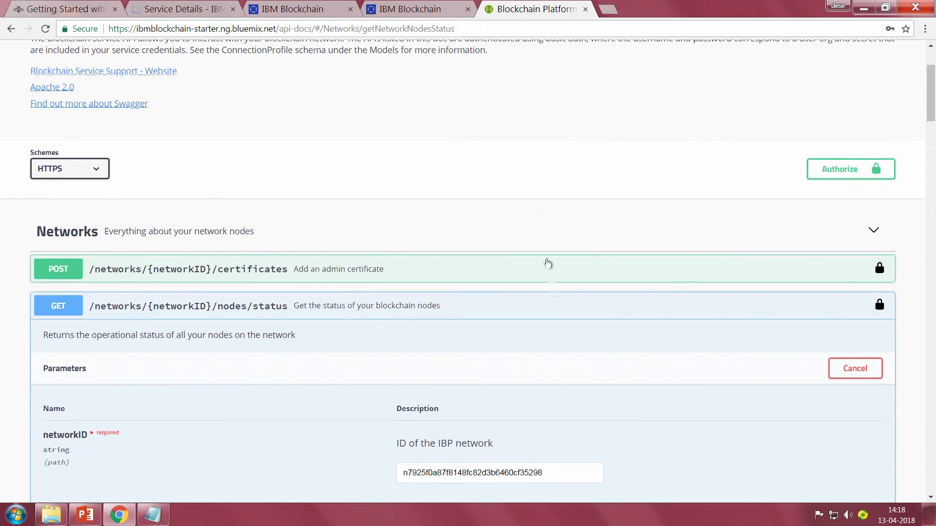
{"action": "scroll", "coordinate": [584, 335], "scroll_direction": "up", "scroll_amount": 3}
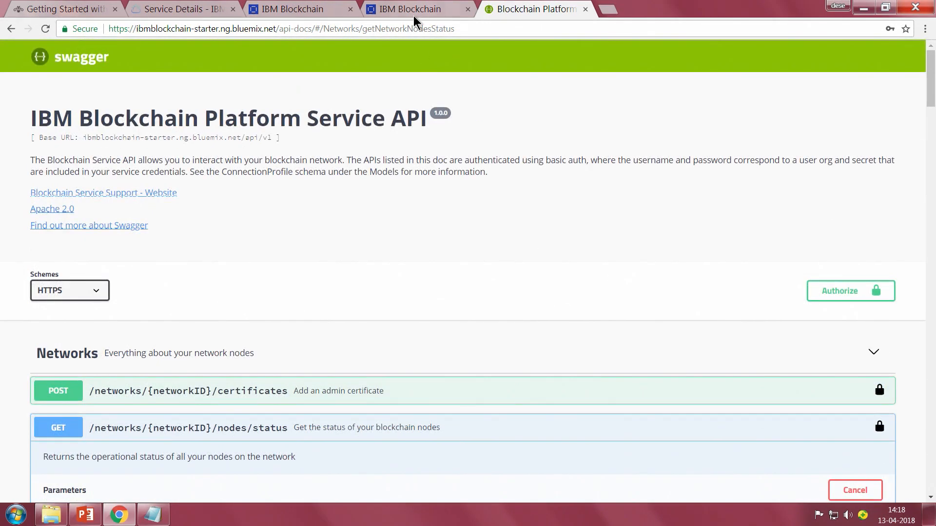
Return to the IBM Blockchain dashboard operating as Company B (org2) and look over its navigation entries.
{"action": "left_click", "coordinate": [385, 8]}
{"action": "left_click", "coordinate": [291, 11]}
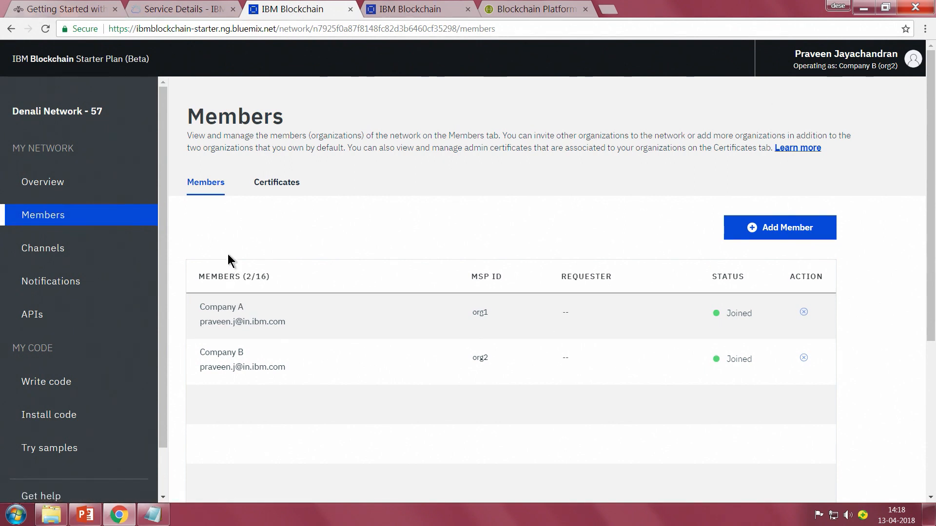
{"action": "scroll", "coordinate": [125, 185], "scroll_direction": "down", "scroll_amount": 1}
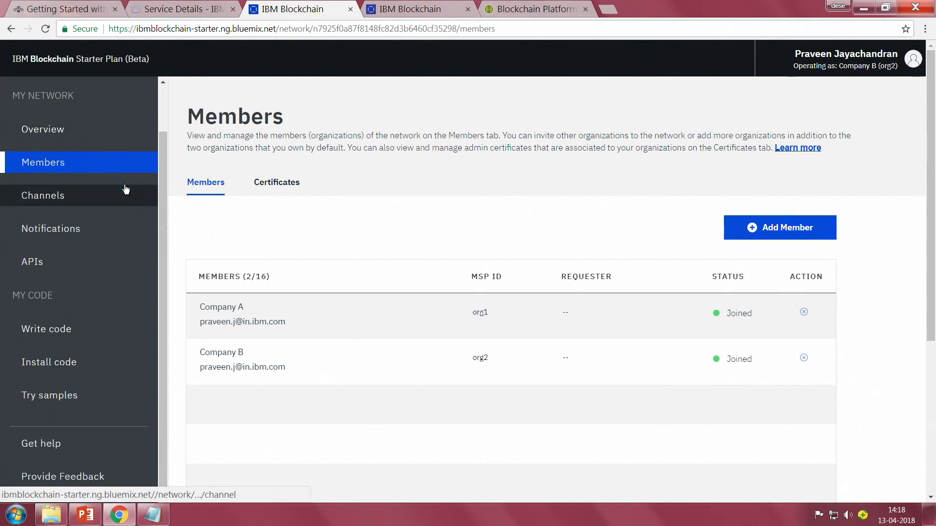